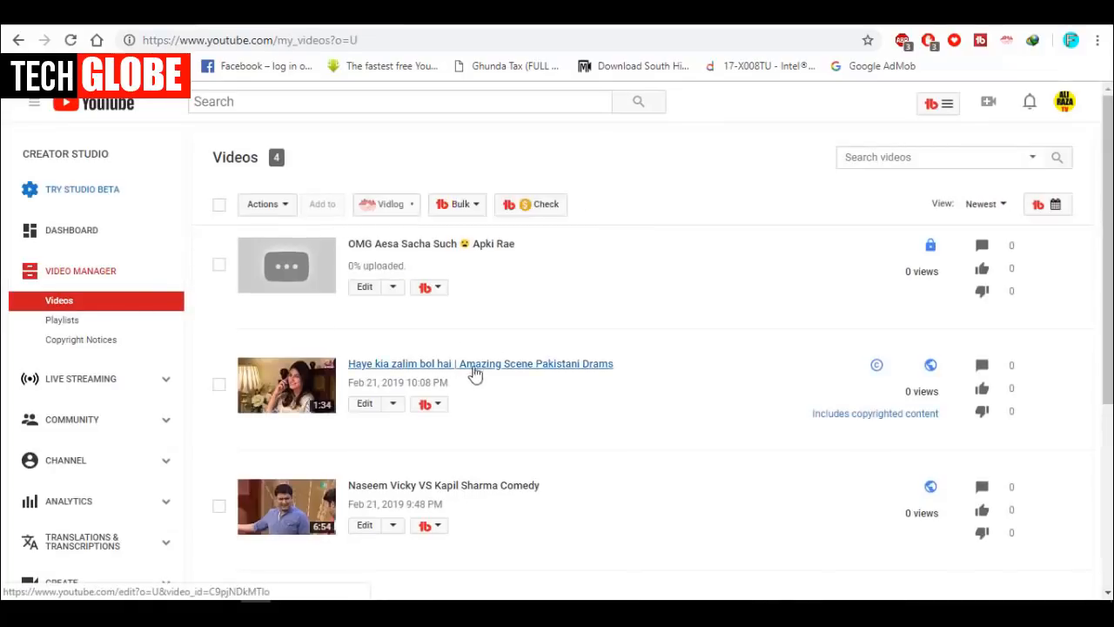
- Open the edit page of the "Haye kia zalim bol hai" video and compare its raw file name with its title
left_click(362, 407)
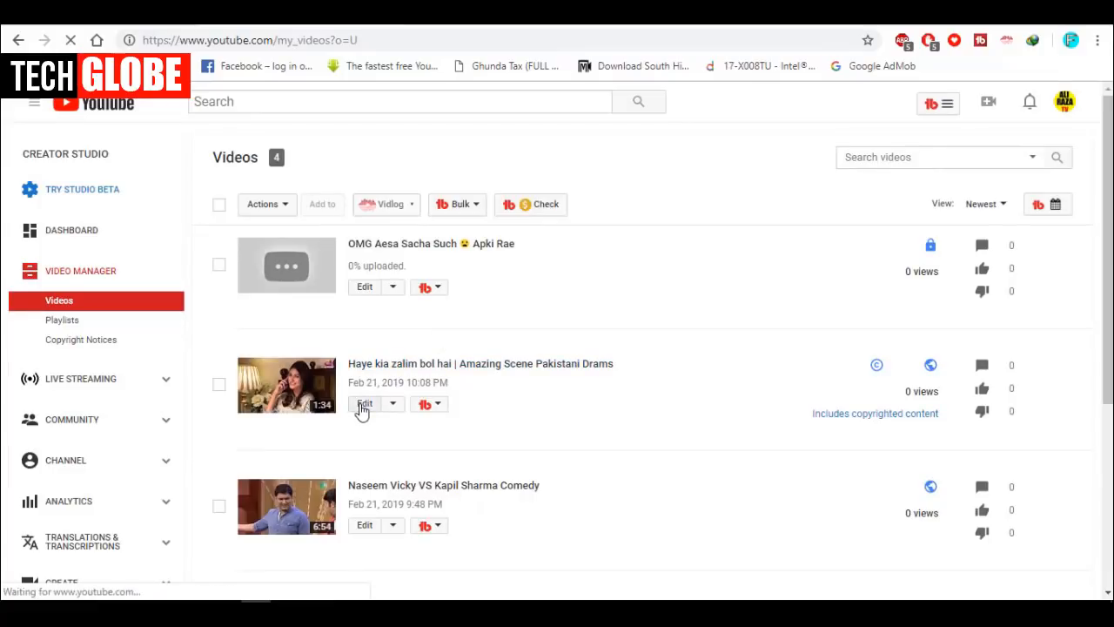
scroll(366, 409, "down", 2)
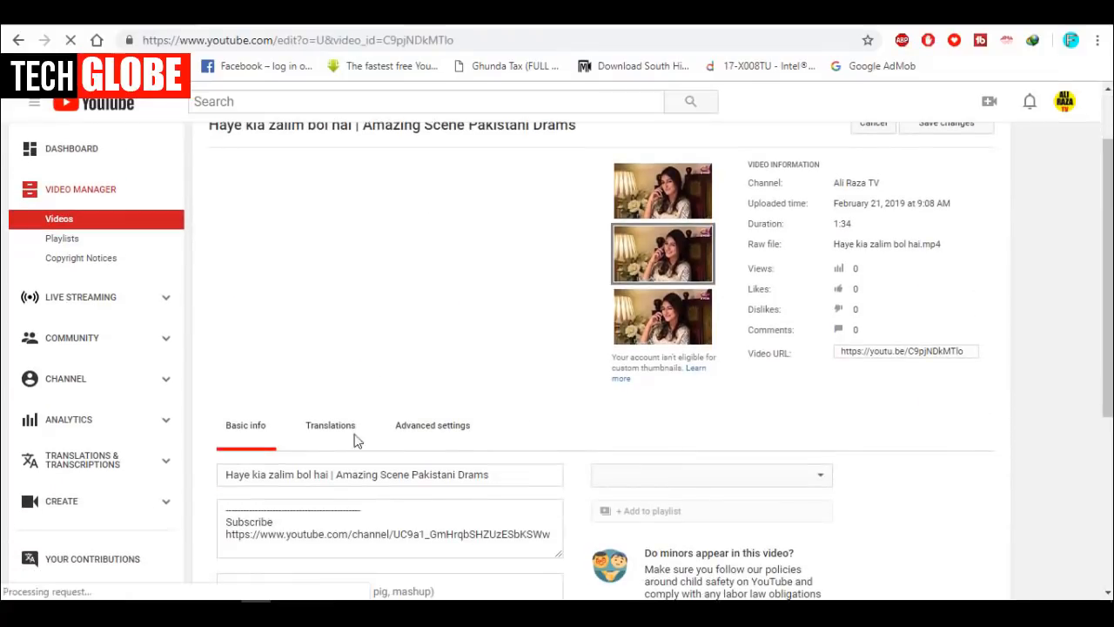
left_click_drag(358, 406, 396, 404)
scroll(397, 404, "up", 2)
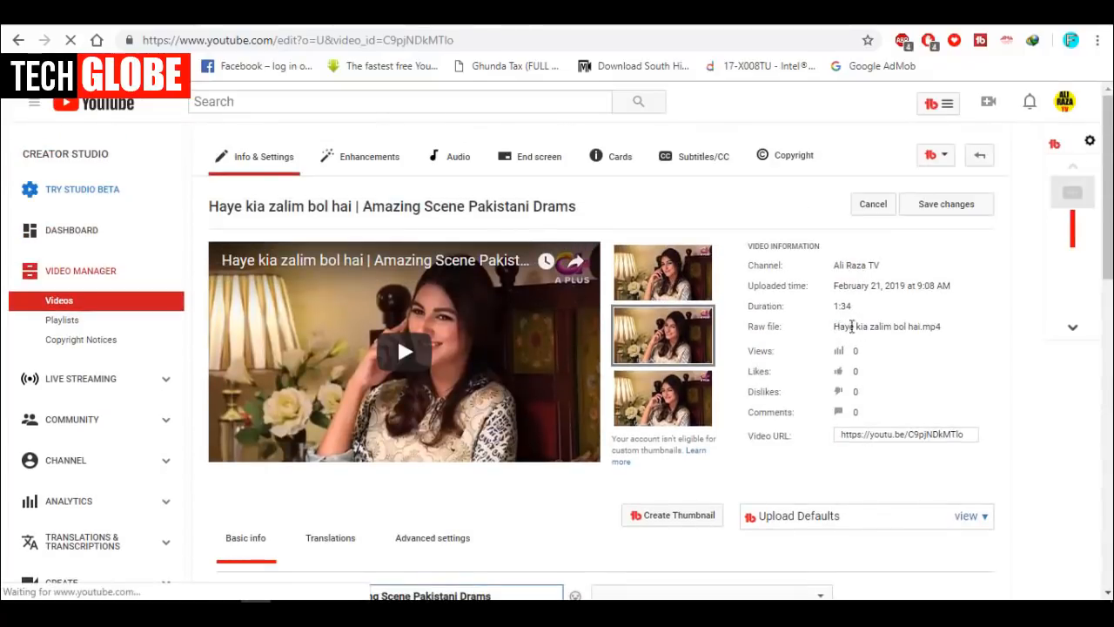
mouse_move(836, 329)
left_mouse_down()
mouse_move(922, 325)
mouse_move(834, 328)
left_mouse_up()
scroll(660, 398, "down", 1)
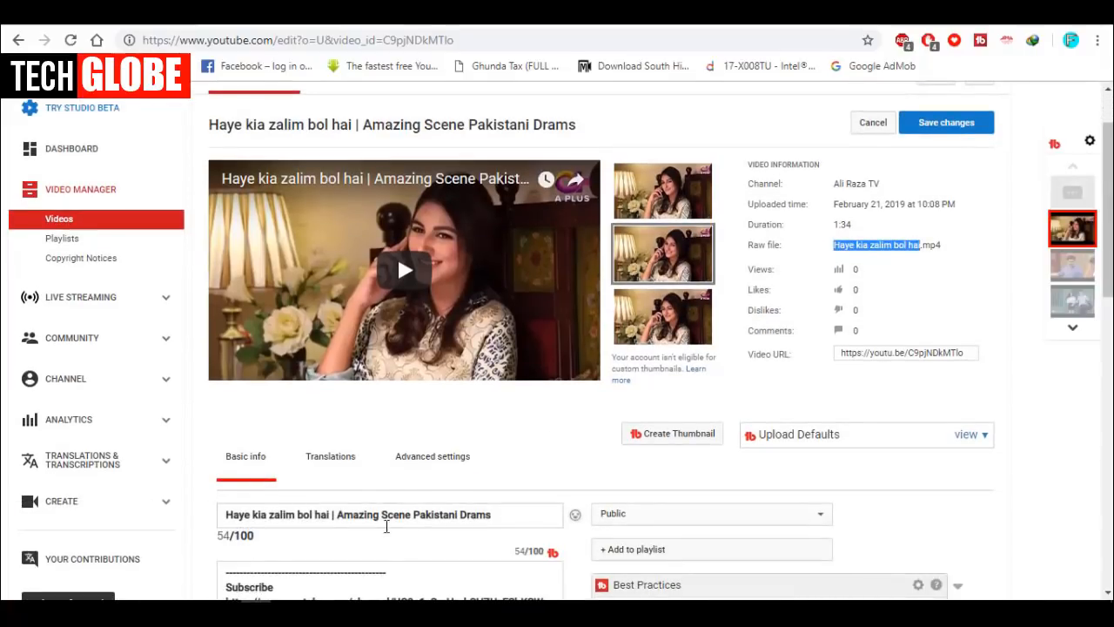
left_click_drag(338, 513, 519, 513)
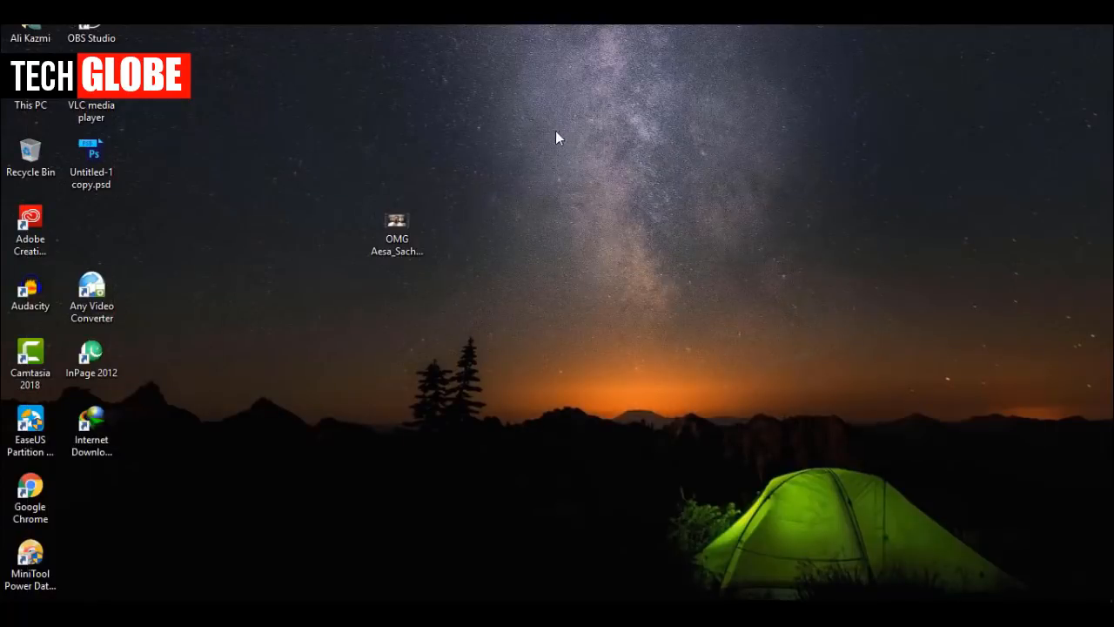
- Examine the title, subtitle and tags in the detailed file properties of the OMG Aesa_Sacha_Such video on the desktop
left_click_drag(557, 131, 280, 350)
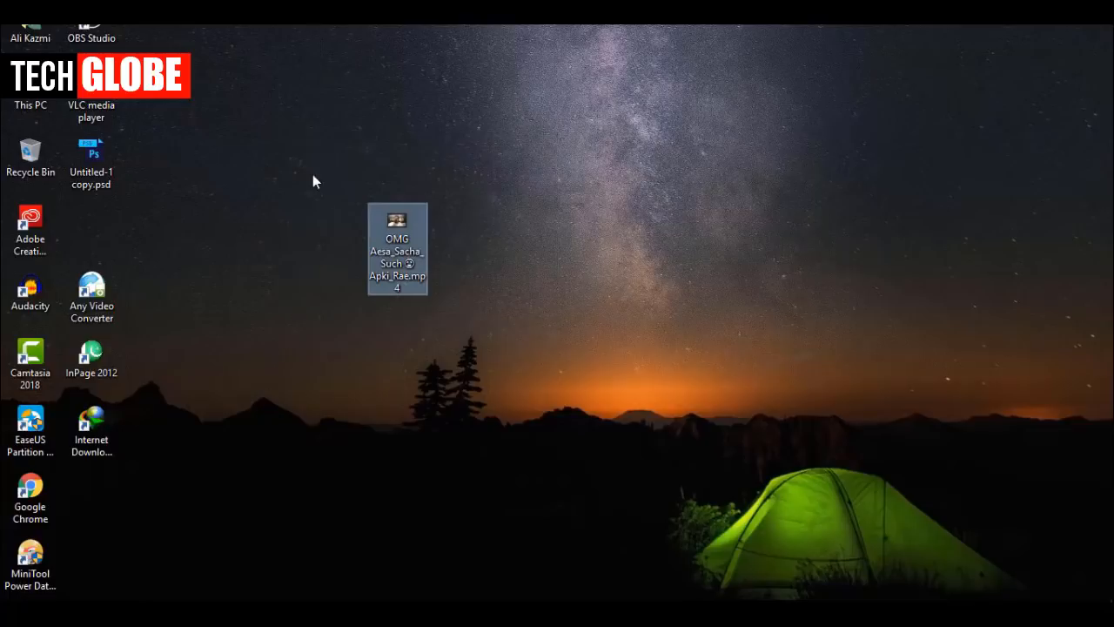
left_click_drag(313, 175, 467, 362)
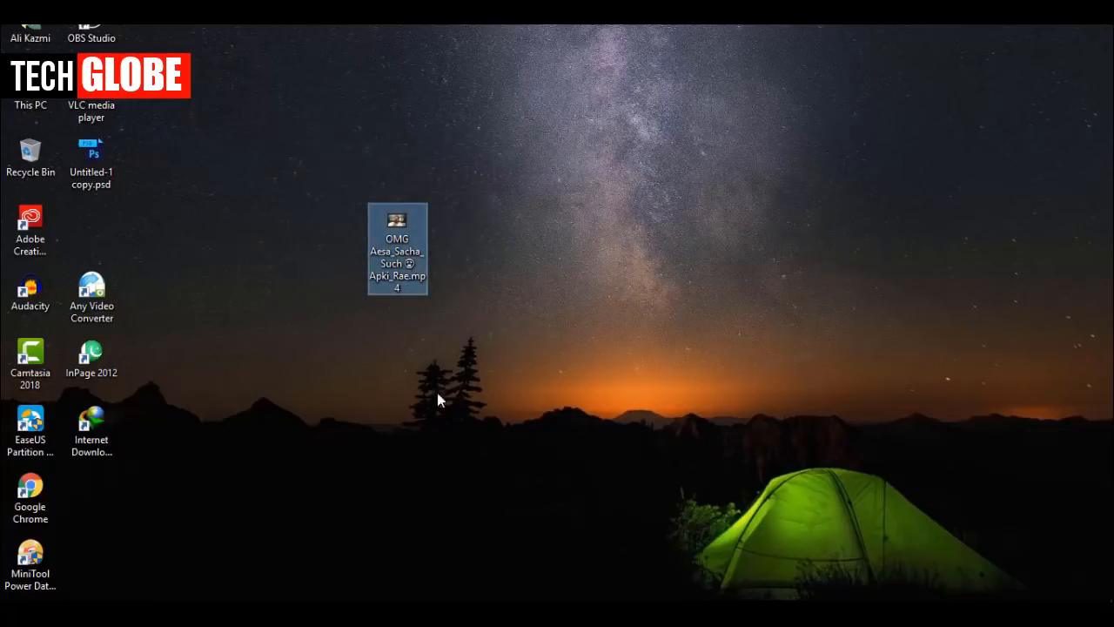
right_click(406, 219)
left_click(459, 587)
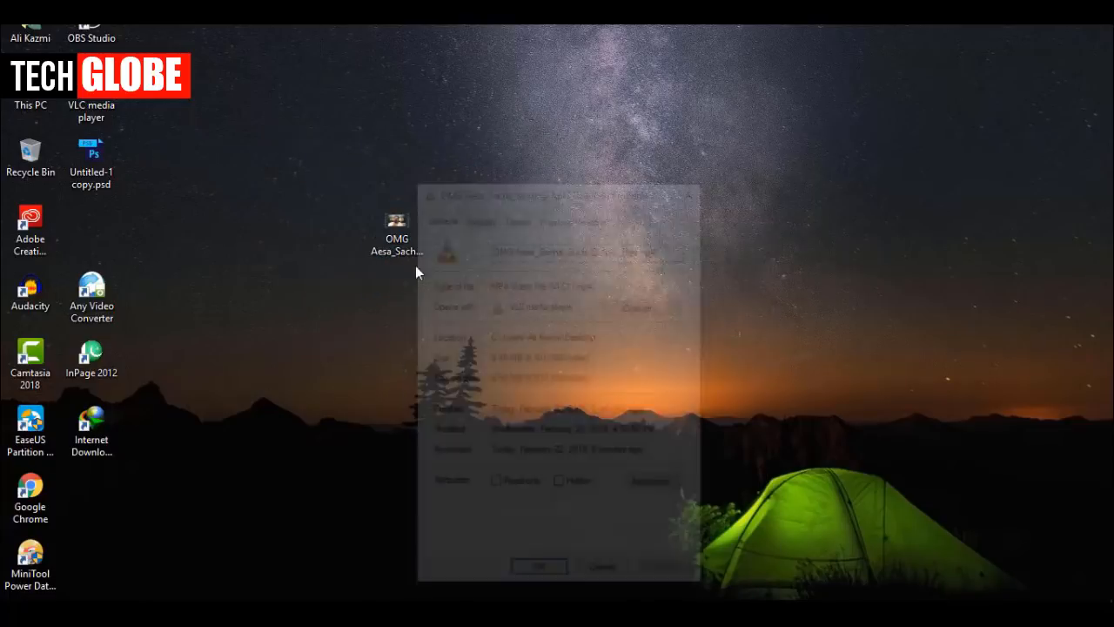
left_click(520, 216)
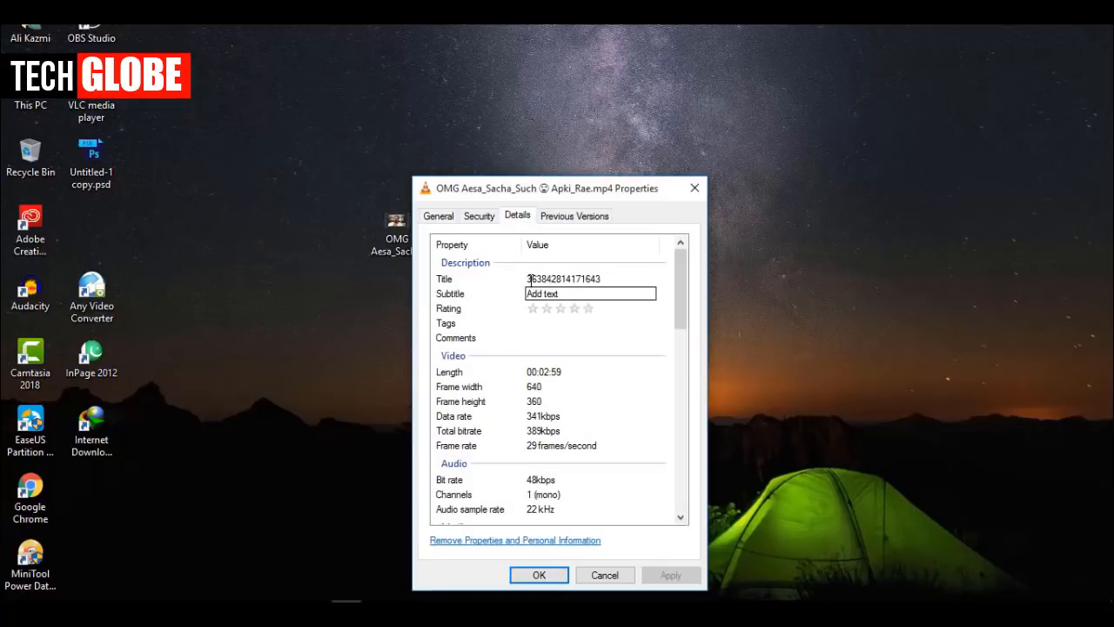
left_click(531, 279)
left_click(534, 294)
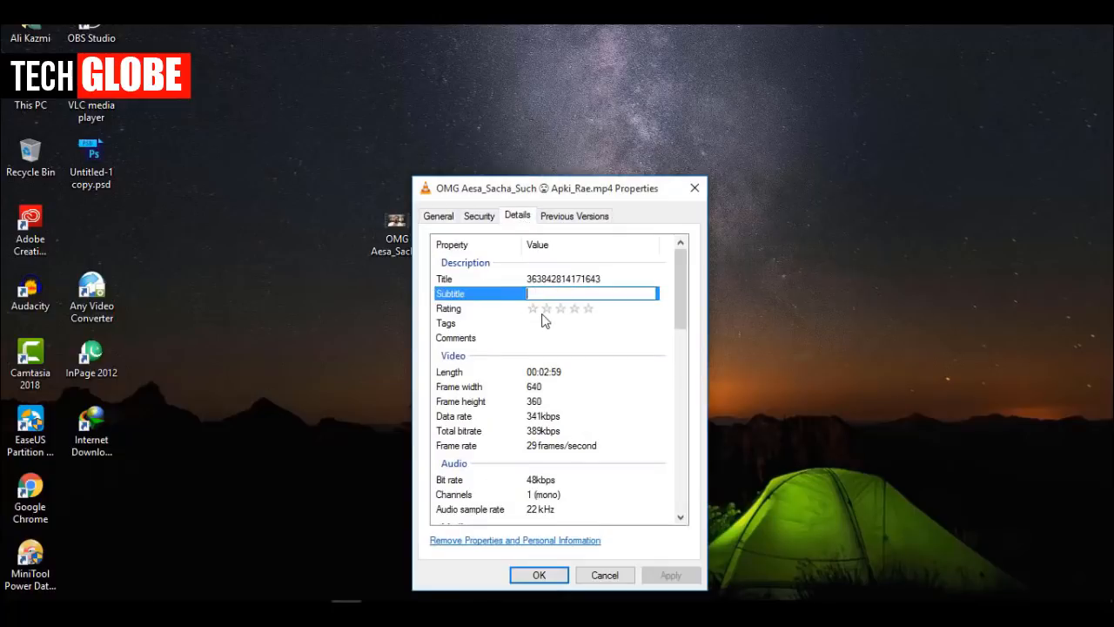
left_click(545, 323)
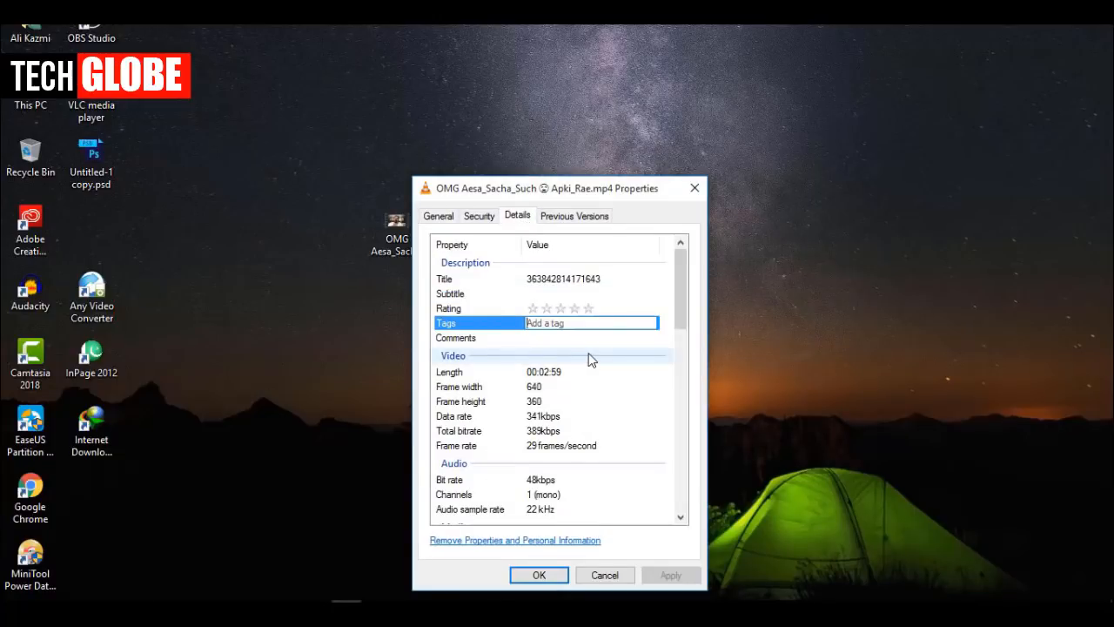
left_click(540, 575)
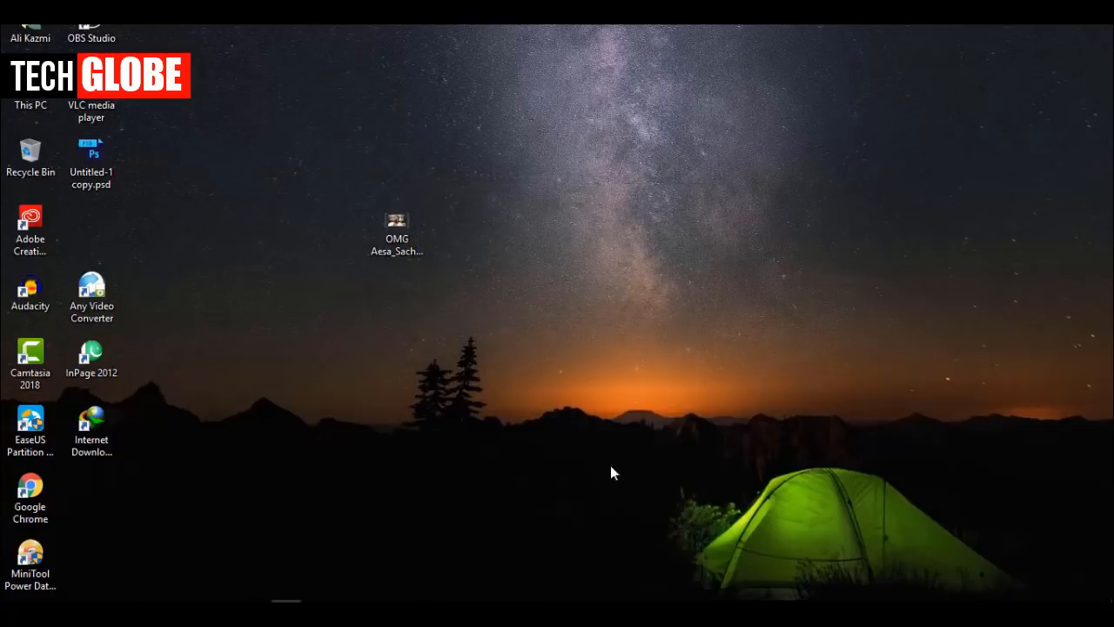
left_click_drag(399, 243, 521, 244)
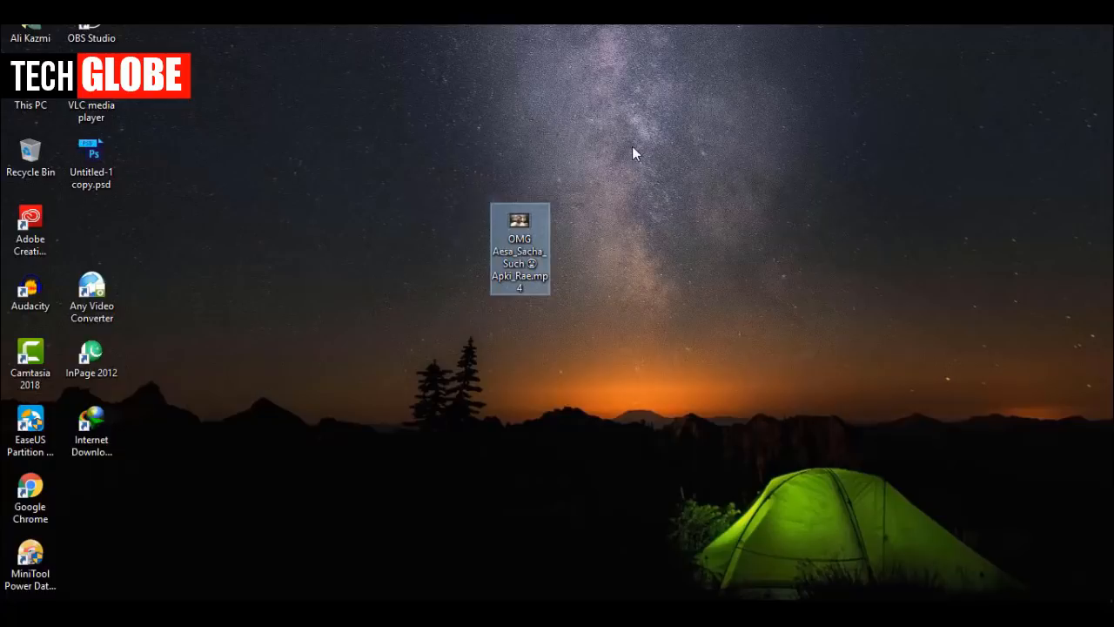
left_click_drag(632, 153, 527, 388)
left_click_drag(543, 244, 579, 219)
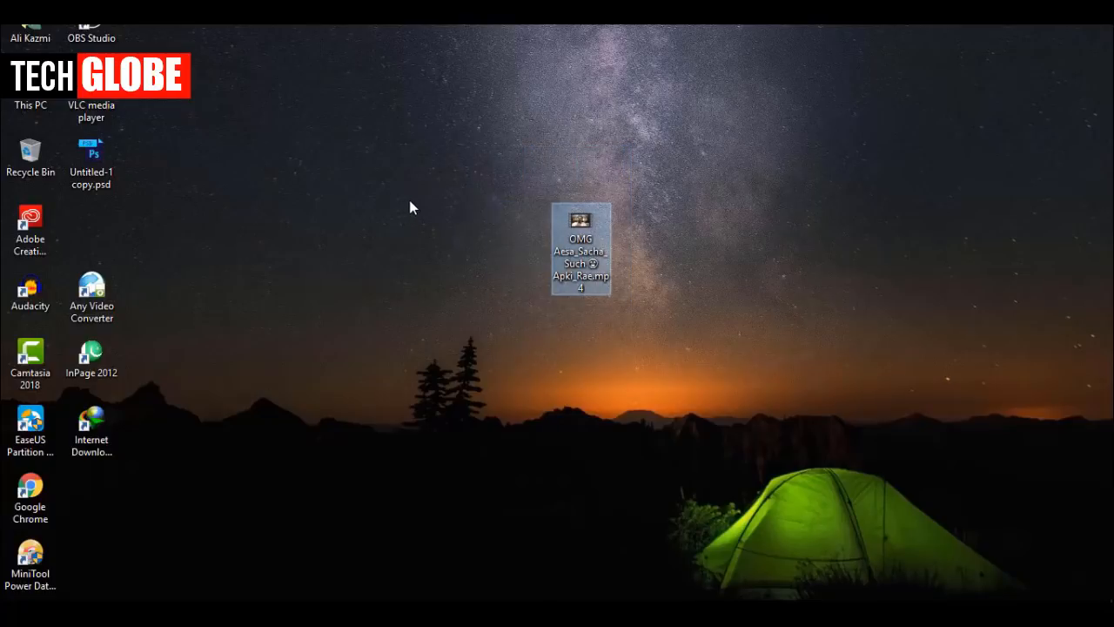
left_click_drag(410, 201, 543, 332)
left_click_drag(445, 147, 714, 333)
left_click_drag(417, 68, 678, 329)
left_click_drag(369, 160, 771, 383)
left_click_drag(331, 143, 784, 397)
- Switch to Chrome and upload the OMG Aesa_Sacha_Such video file from the desktop to YouTube as Private
left_click(256, 613)
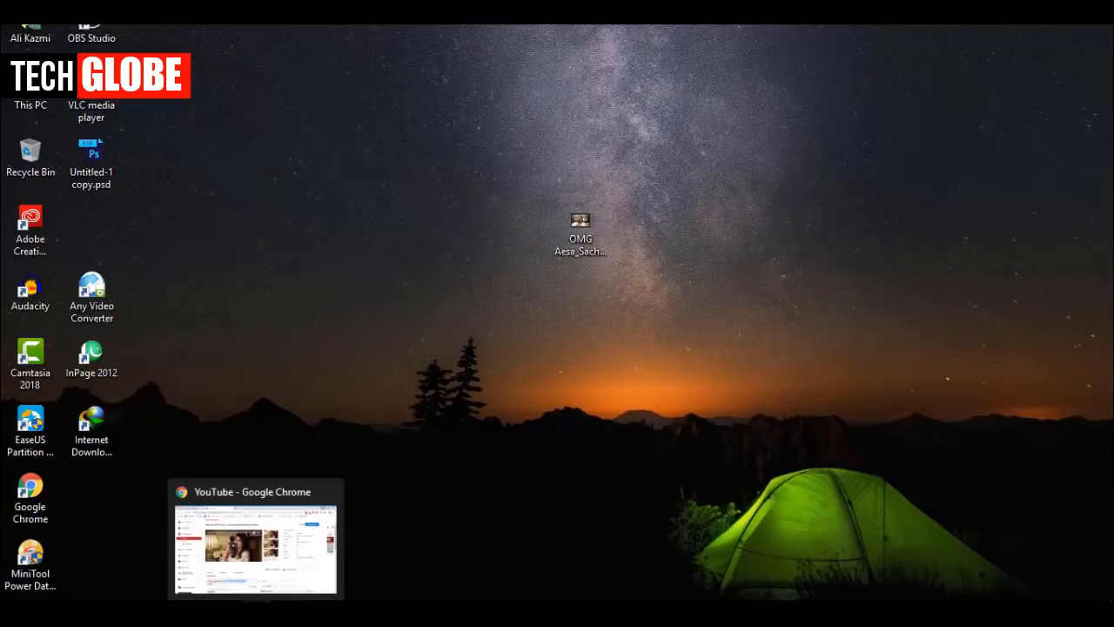
scroll(892, 154, "up", 2)
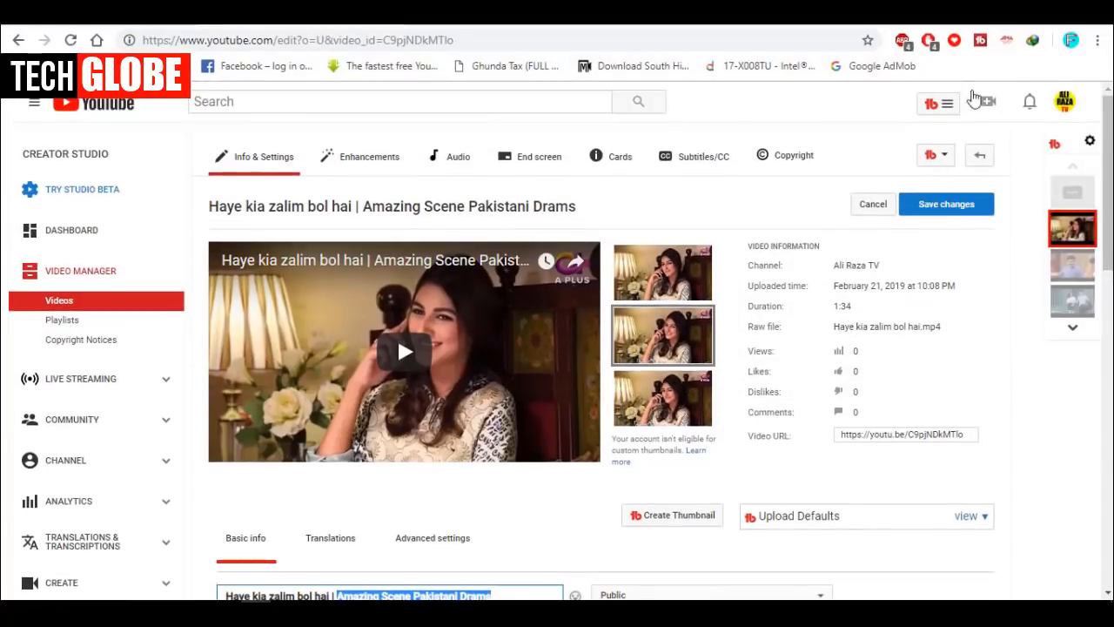
left_click(988, 102)
left_click(955, 155)
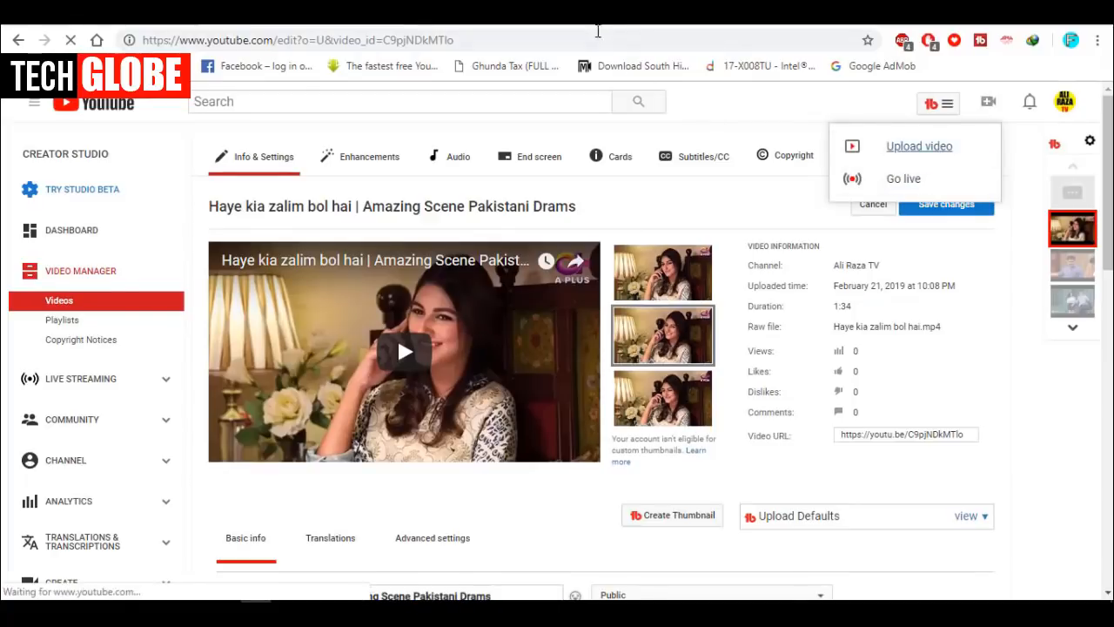
left_click_drag(582, 15, 652, 366)
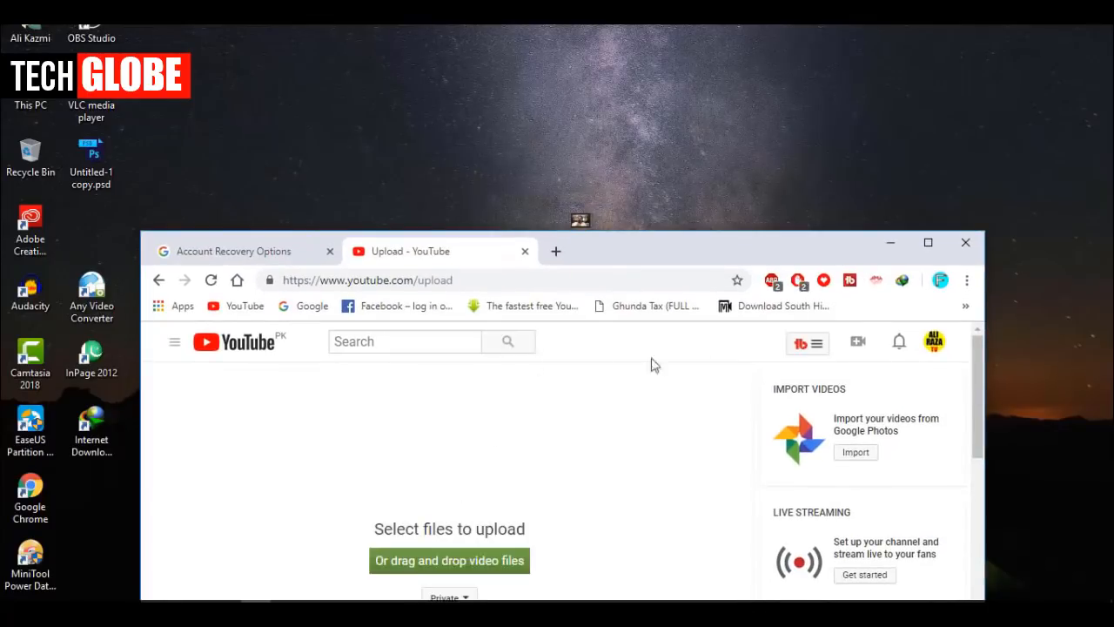
left_click(928, 242)
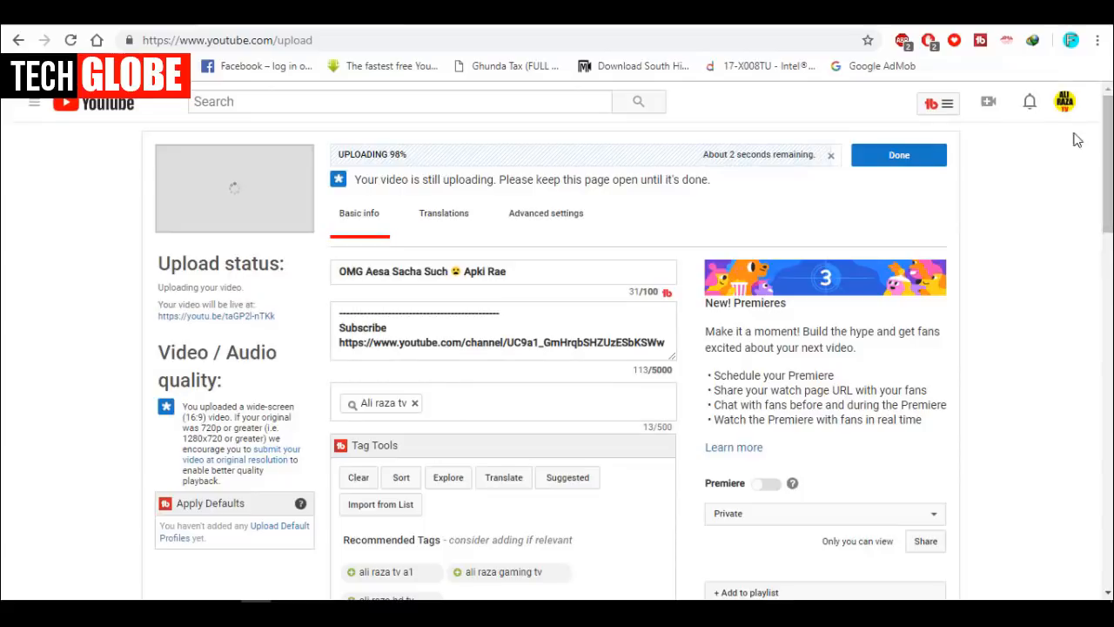
left_click(1068, 105)
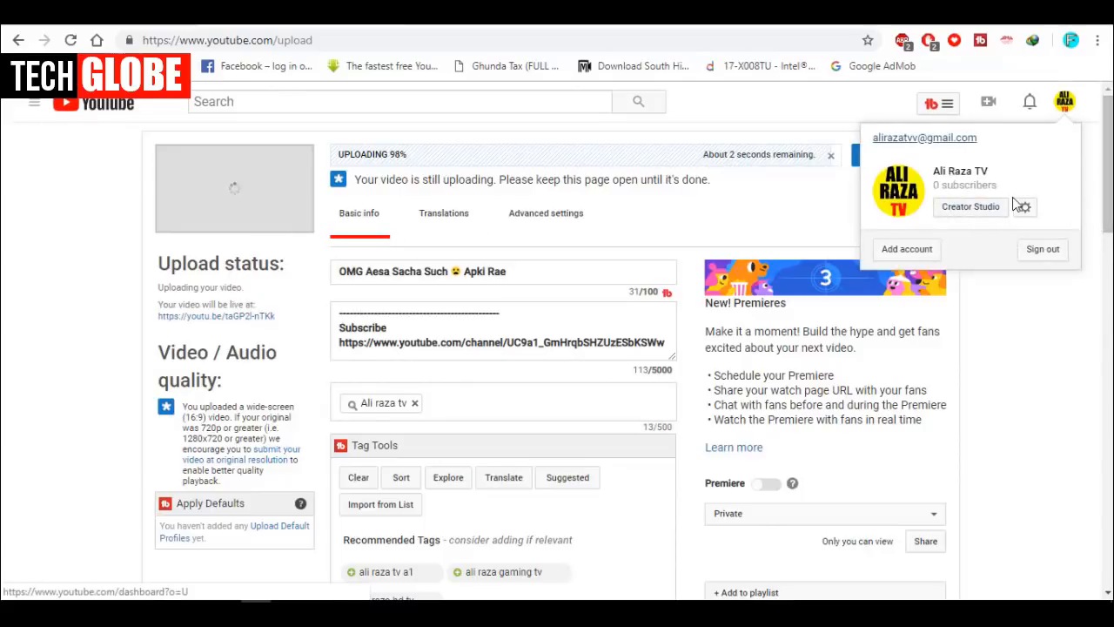
left_click(950, 108)
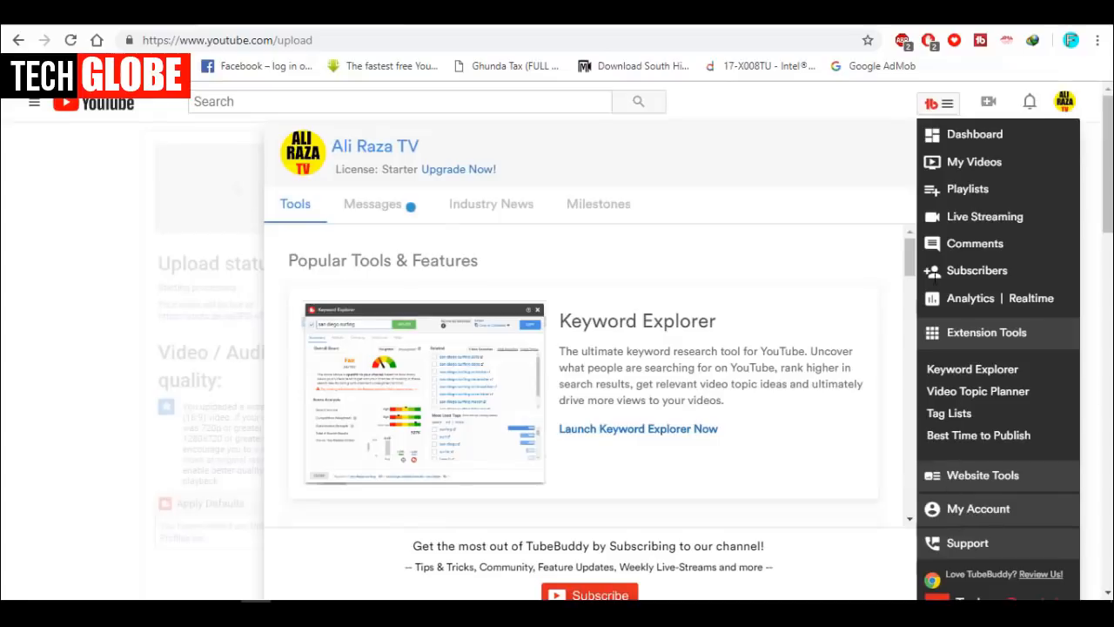
left_click(950, 105)
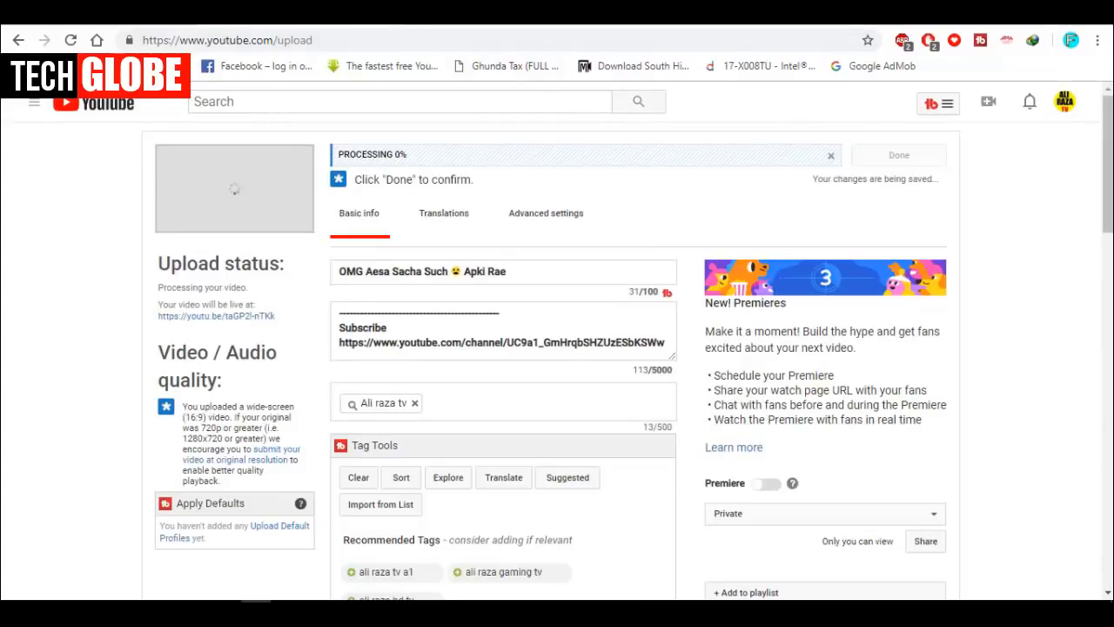
left_click(377, 63)
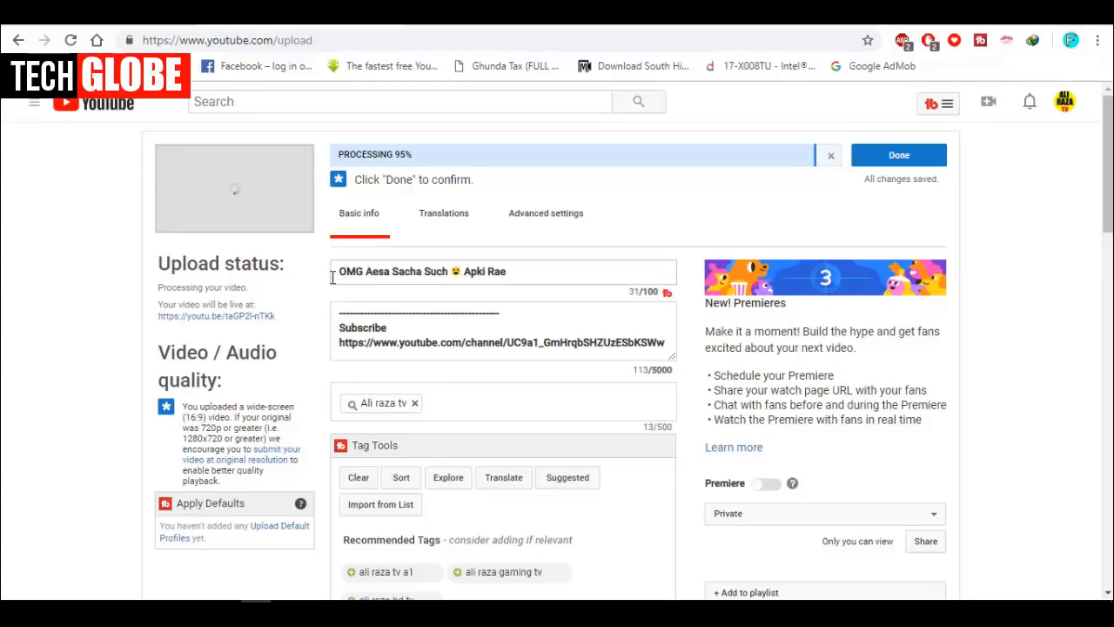
- Review the title and description text in the uploaded video's basic info
left_click_drag(338, 271, 588, 275)
left_click(590, 275)
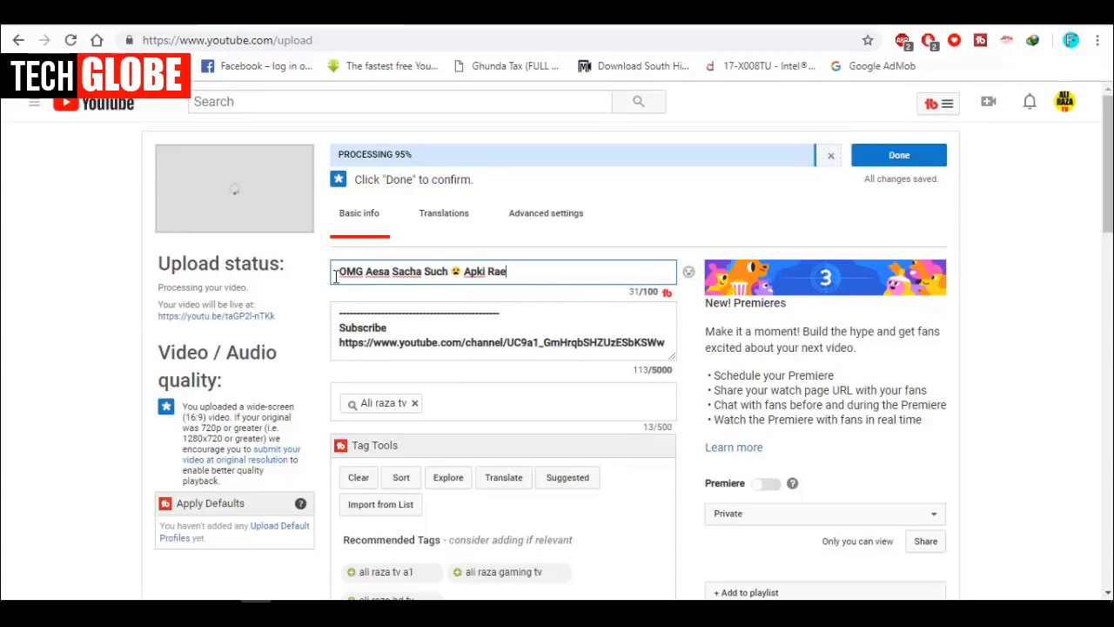
left_click_drag(337, 272, 541, 263)
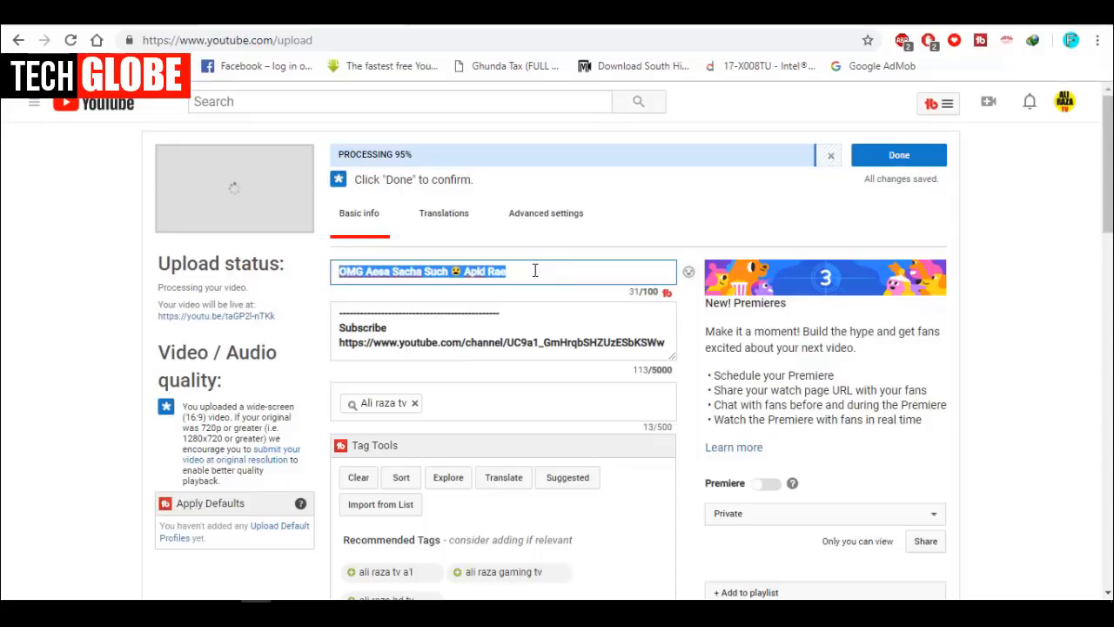
left_click(534, 271)
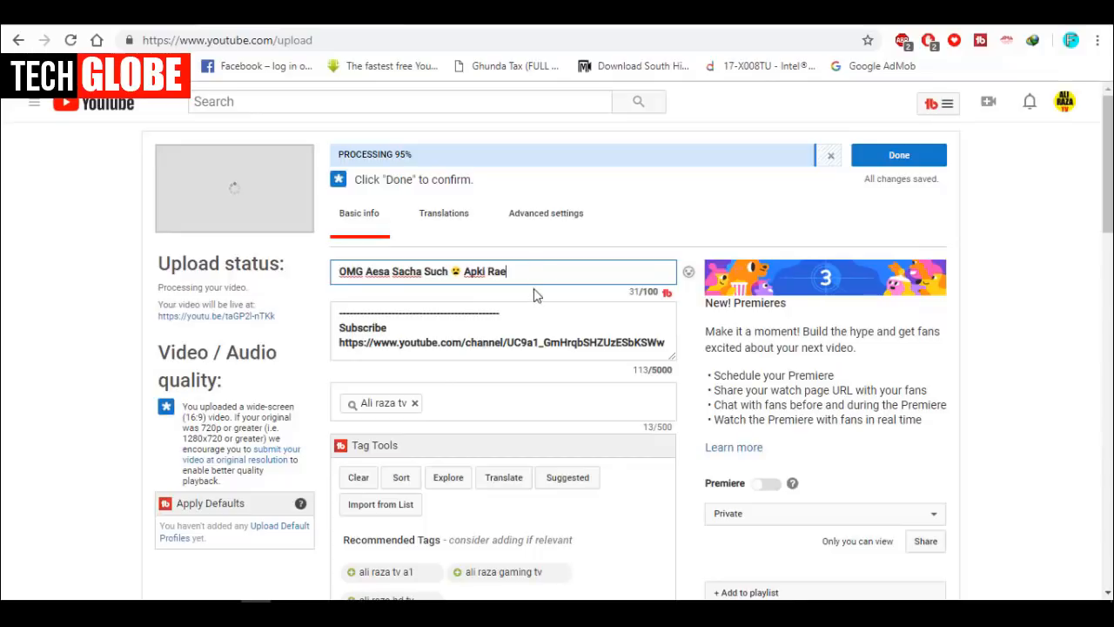
left_click(533, 345)
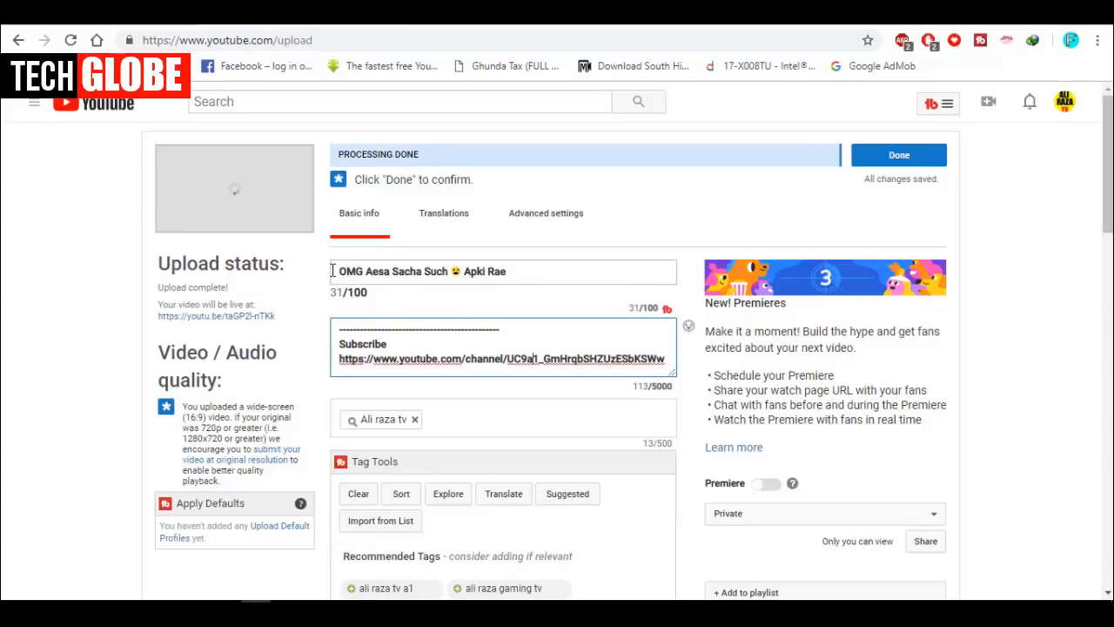
left_click_drag(331, 272, 581, 273)
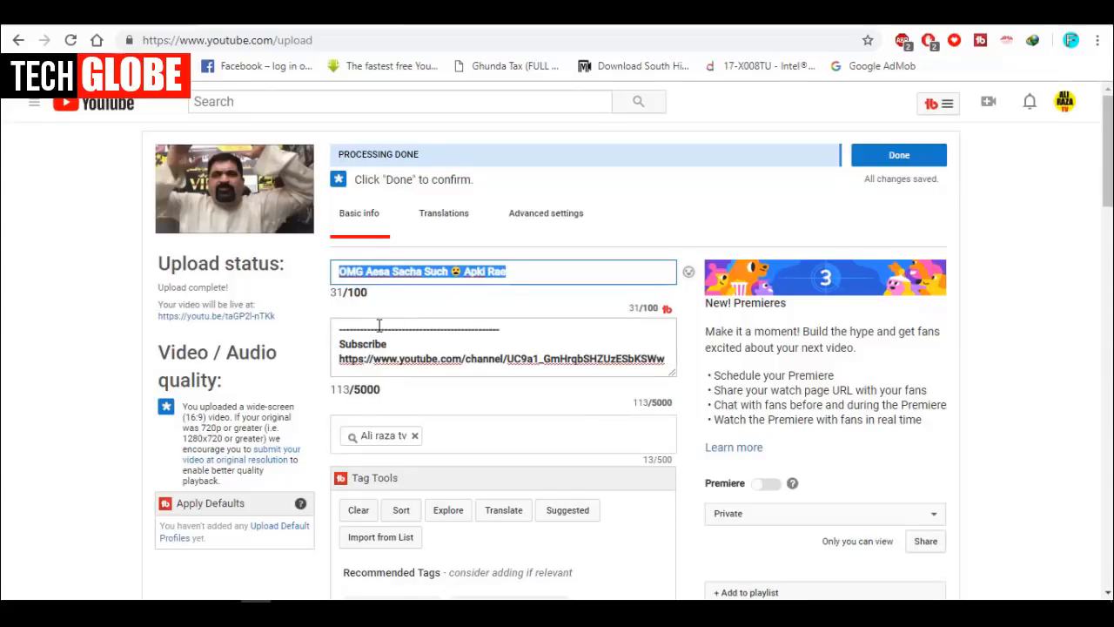
left_click(548, 271)
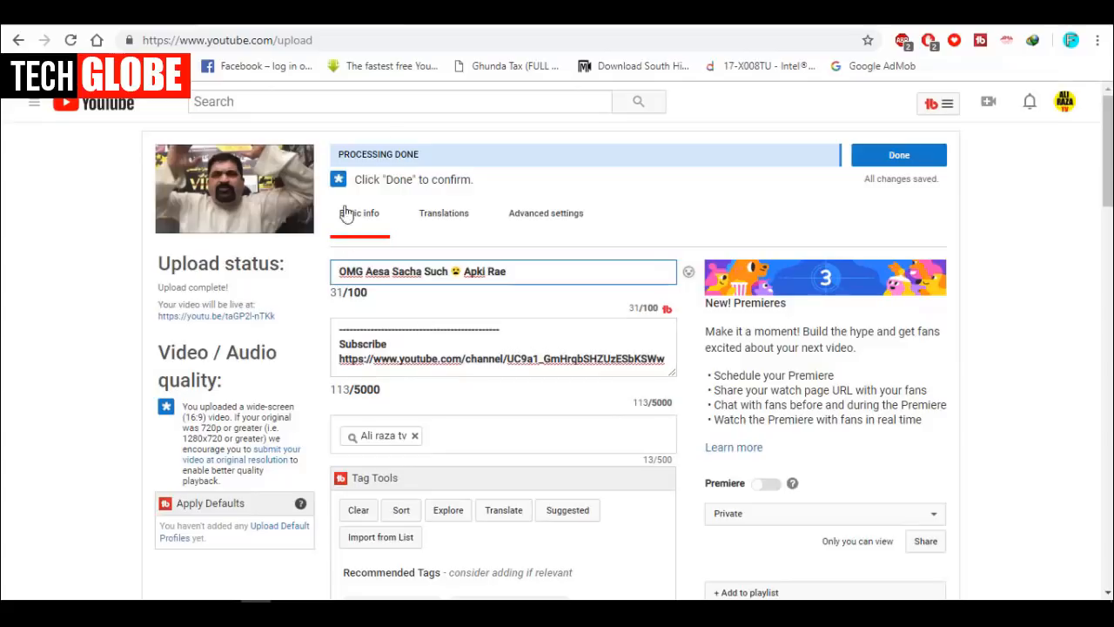
left_click_drag(547, 277, 331, 281)
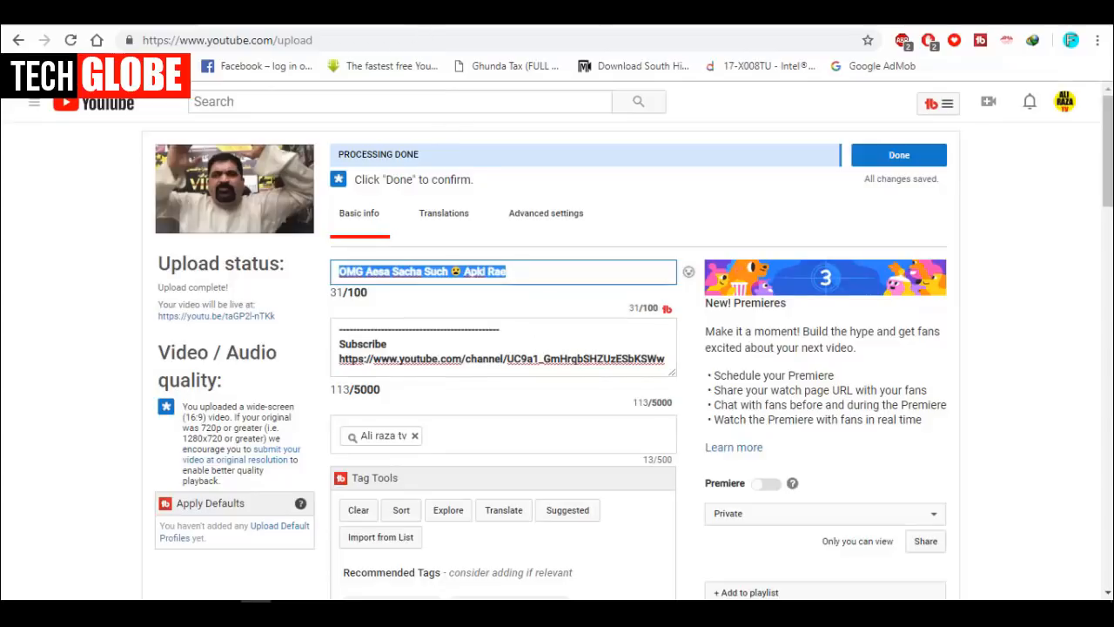
- Search YouTube in a new browser tab for "how to creat youtube channel" and look through the resulting video titles
key("ctrl+t")
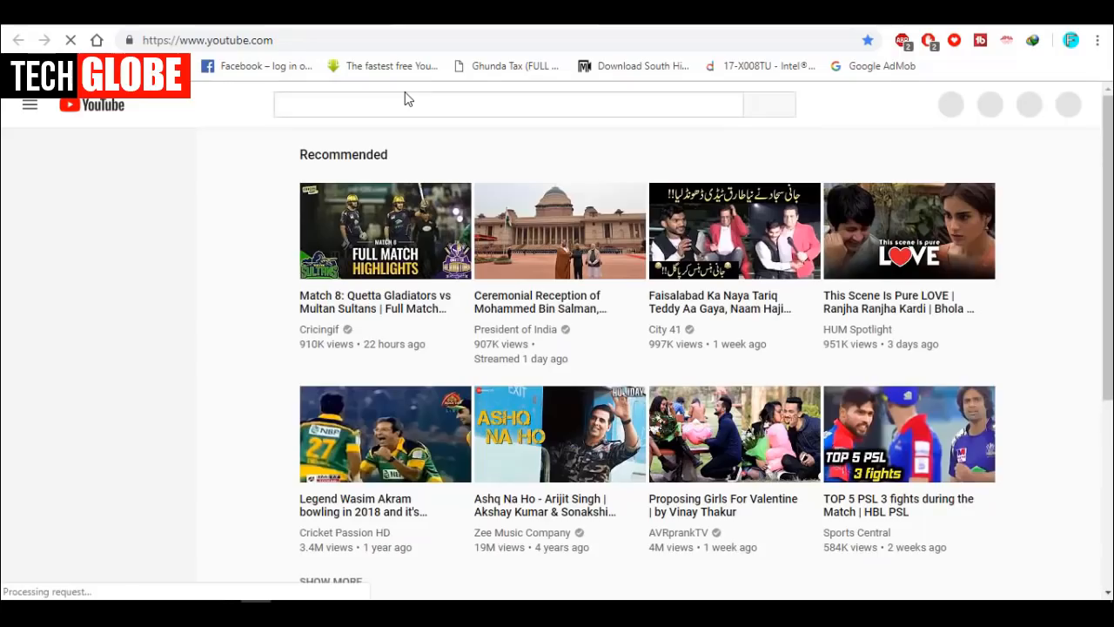
left_click(408, 106)
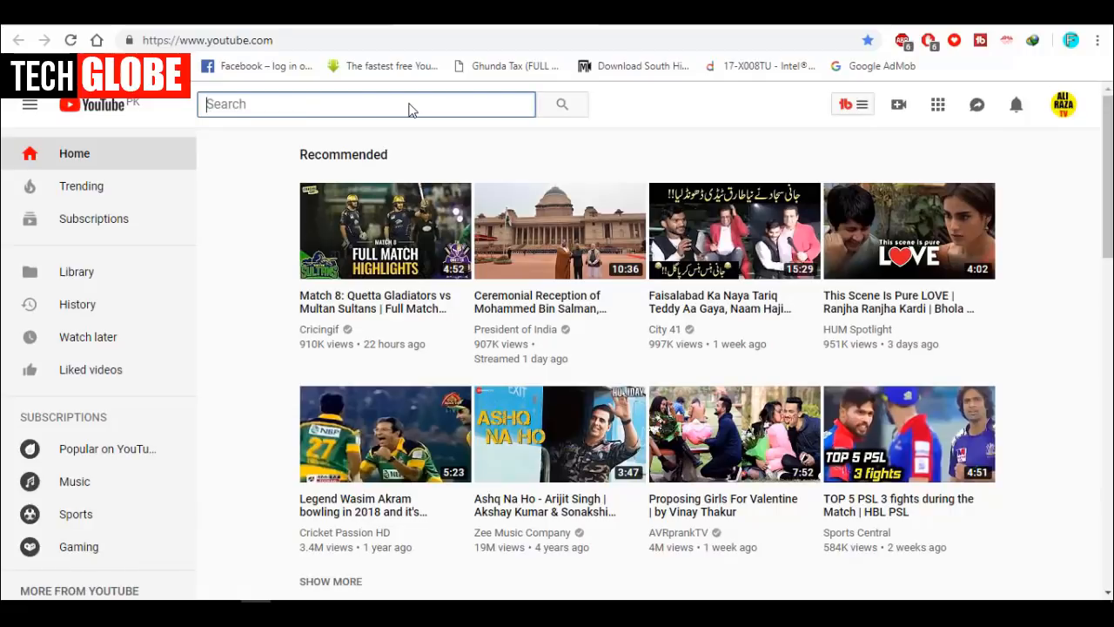
type("how to creat")
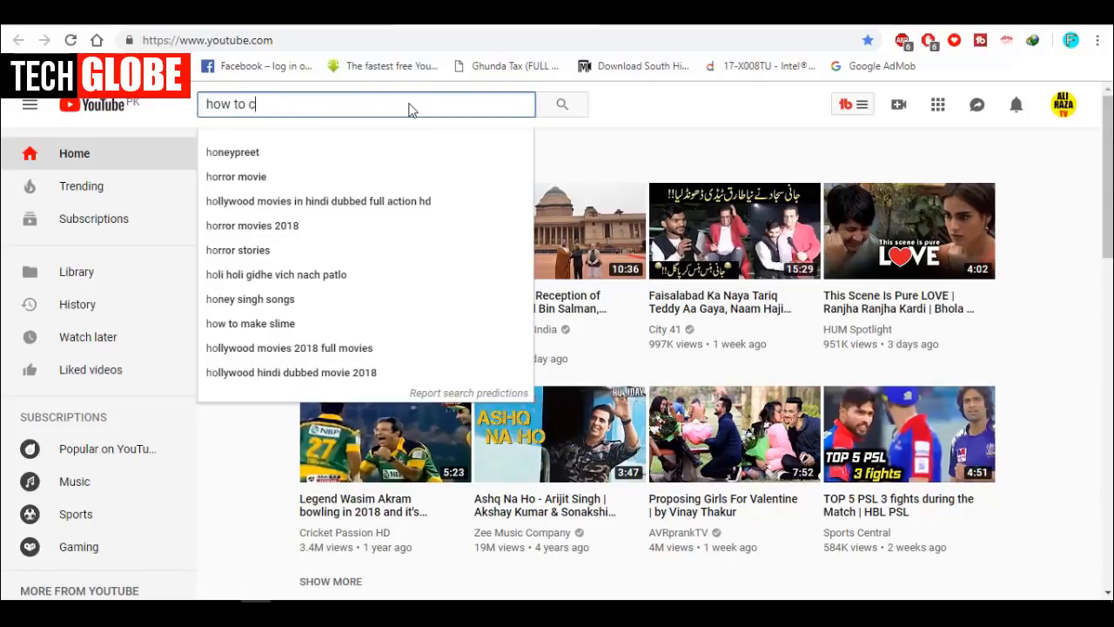
type("utube channel")
key("Return")
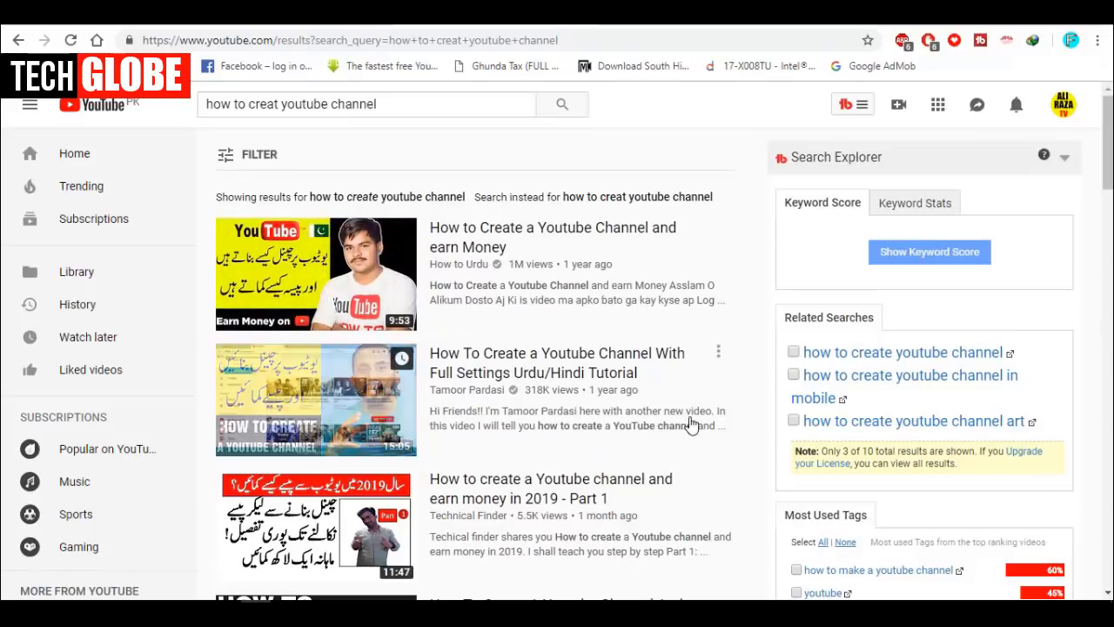
scroll(579, 462, "down", 1)
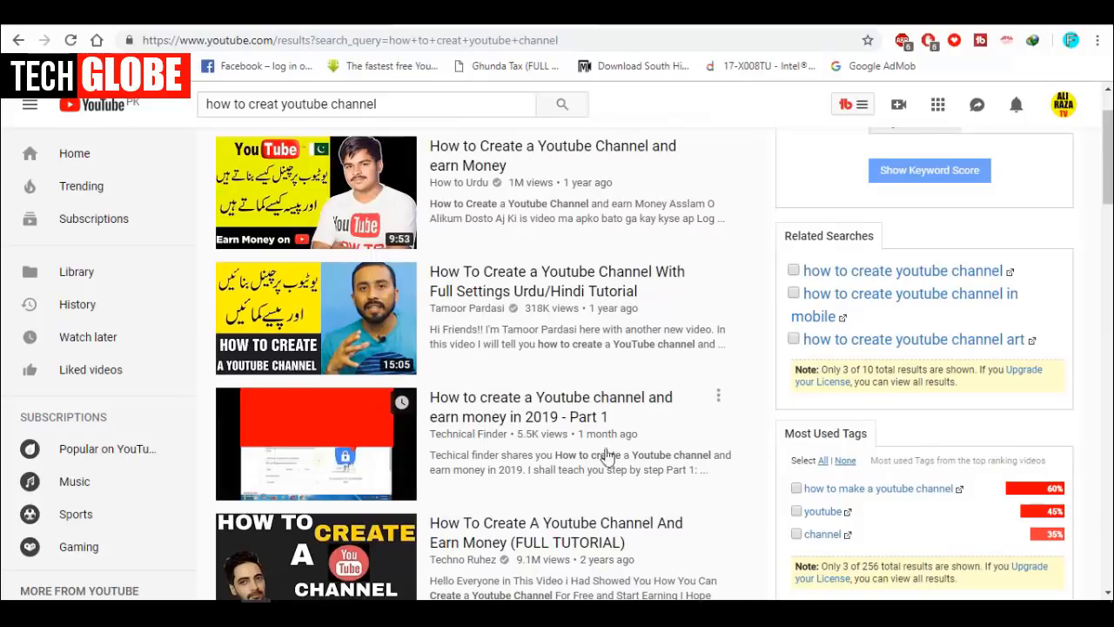
- Finish browsing the search results, return to the upload page, and review the video's title, description and tags
scroll(687, 461, "down", 2)
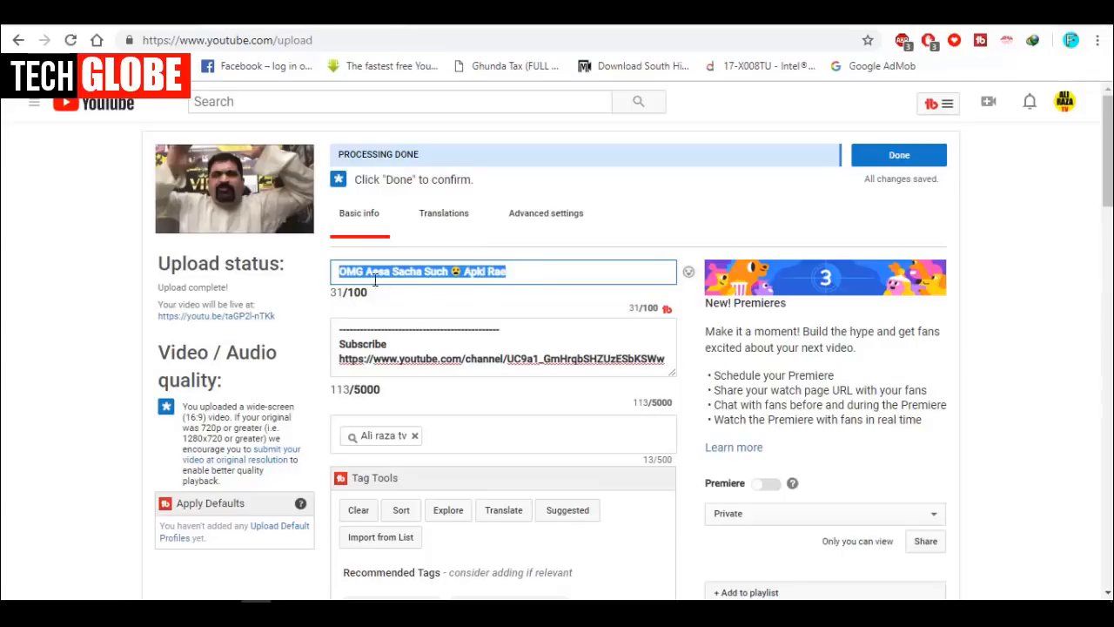
left_click(369, 275)
left_click_drag(329, 264, 453, 272)
left_click(427, 273)
left_click(542, 273)
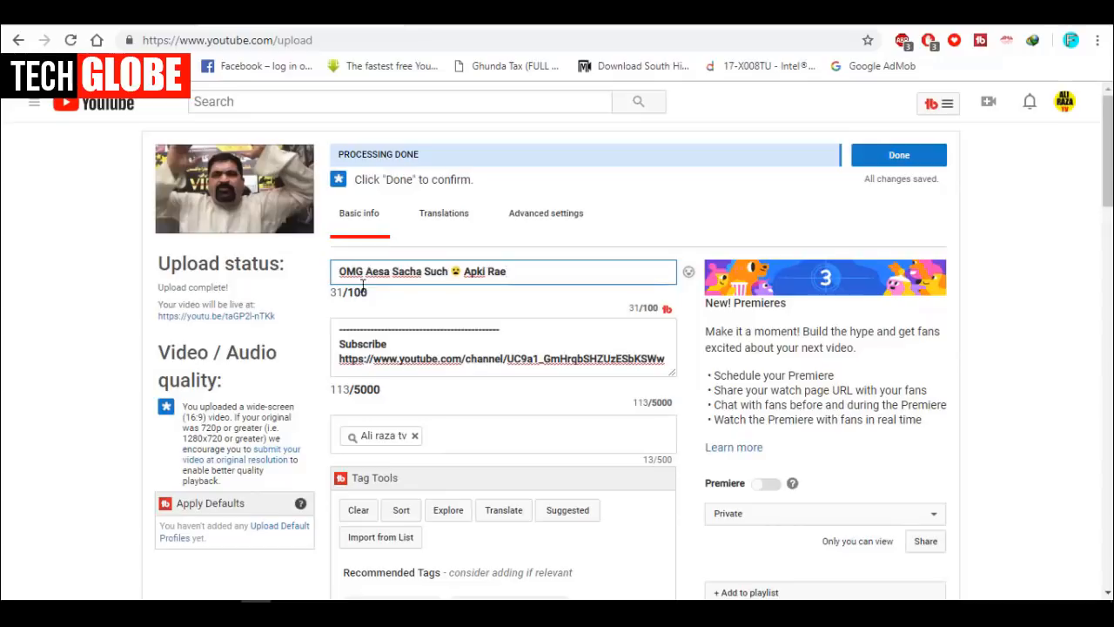
left_click_drag(340, 276, 520, 271)
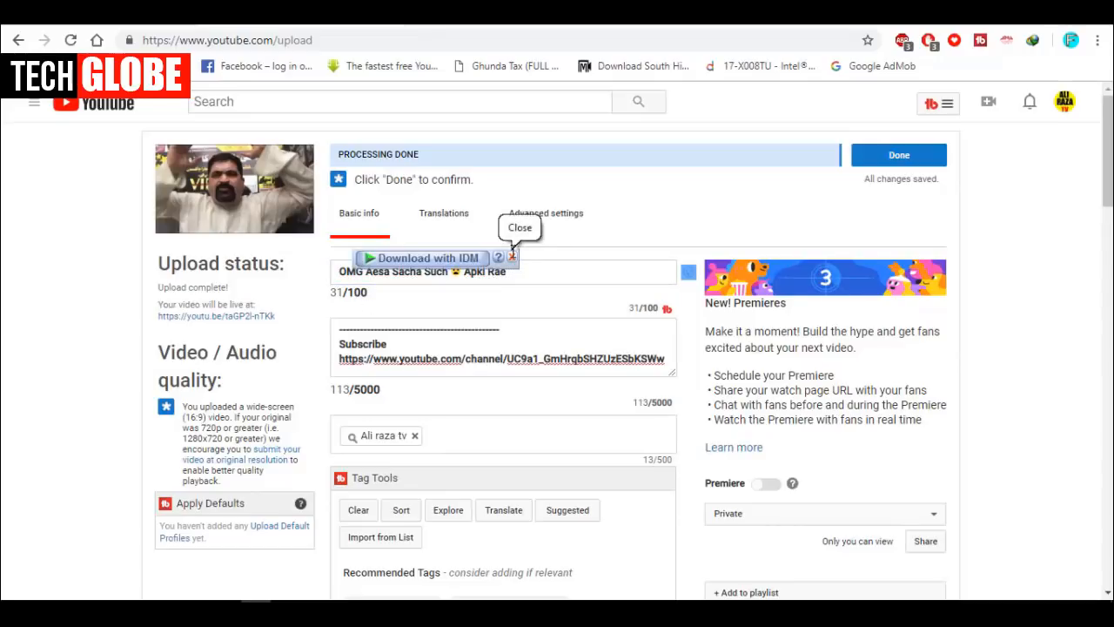
left_click(512, 258)
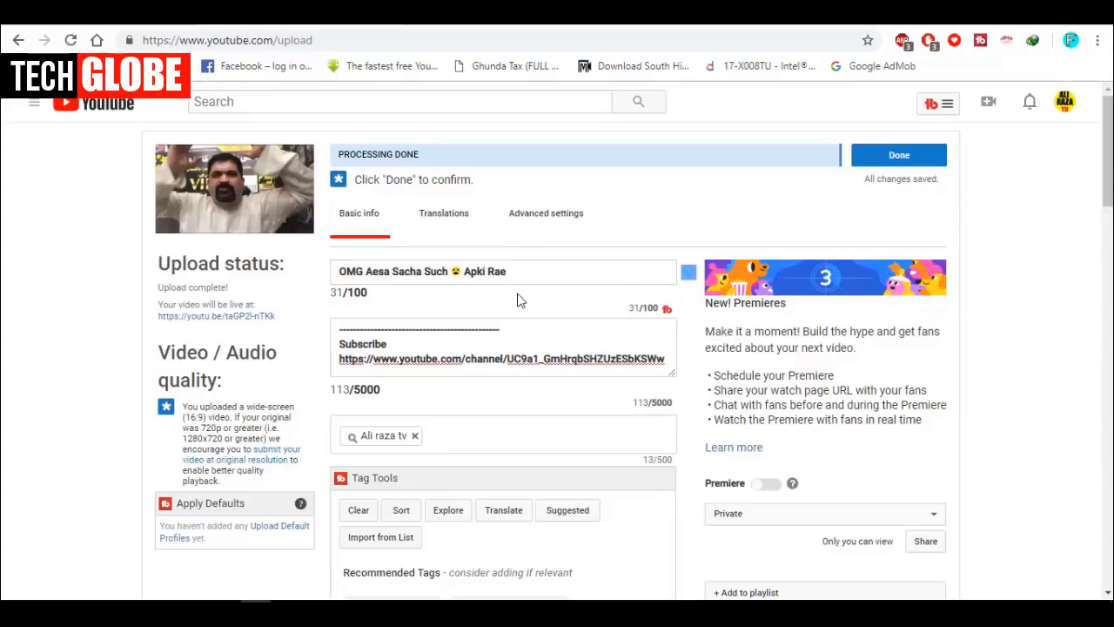
scroll(516, 302, "down", 1)
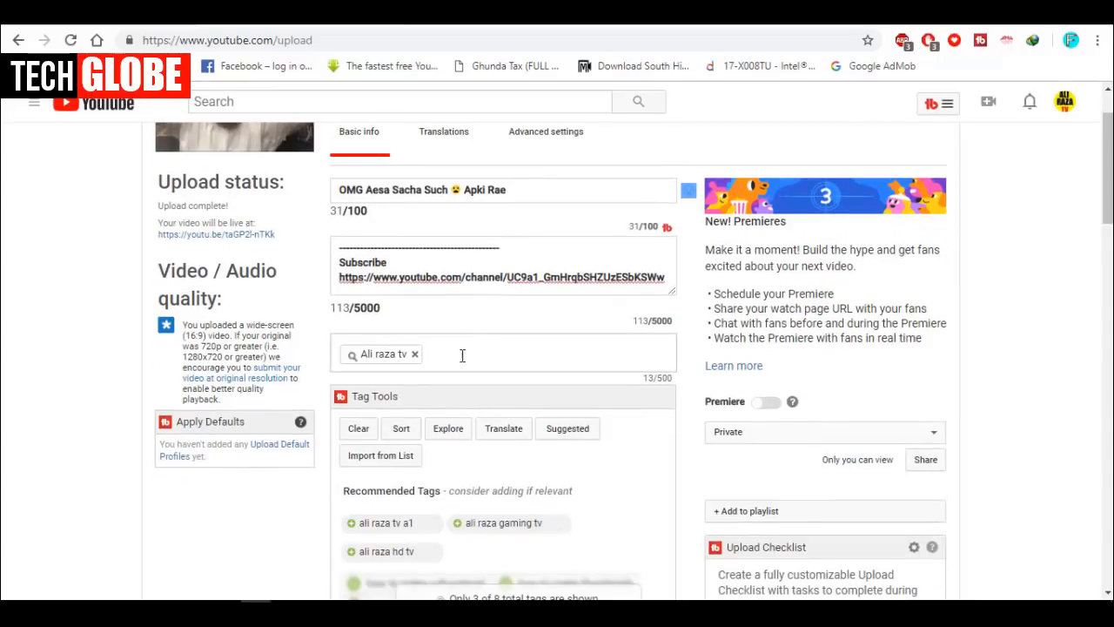
scroll(460, 353, "up", 1)
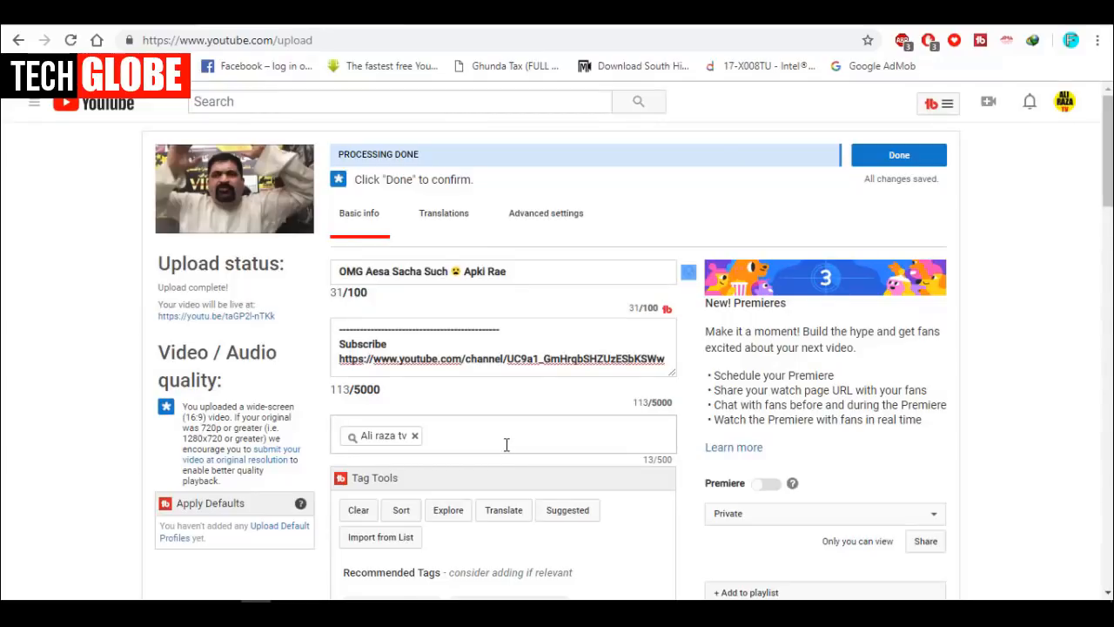
- Look at the uploaded video's Translations and Advanced settings sections
left_click(297, 107)
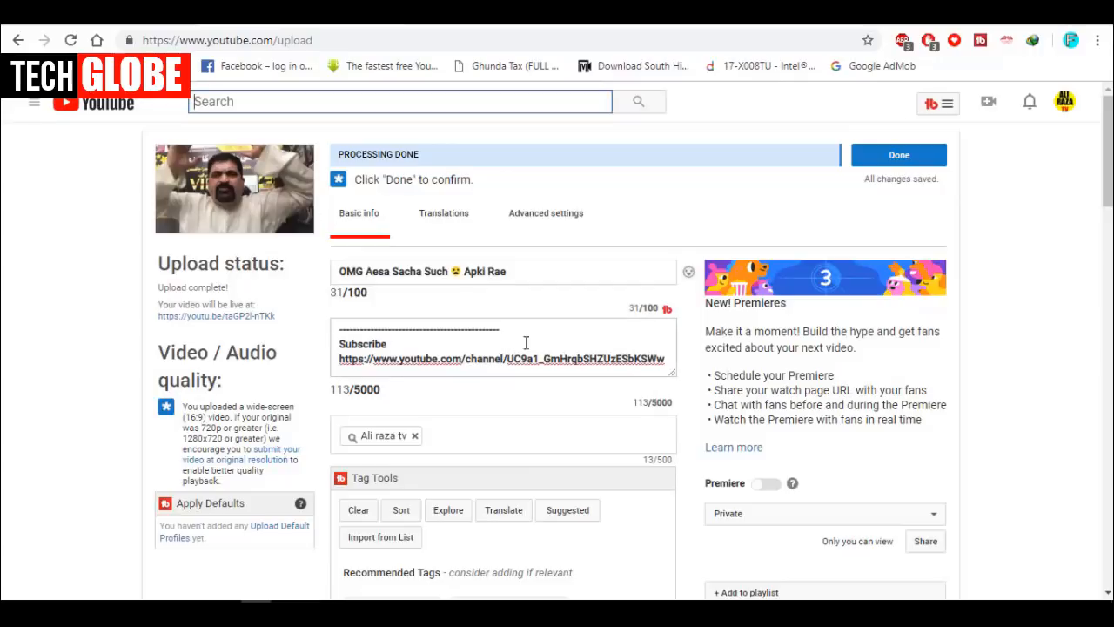
left_click(462, 226)
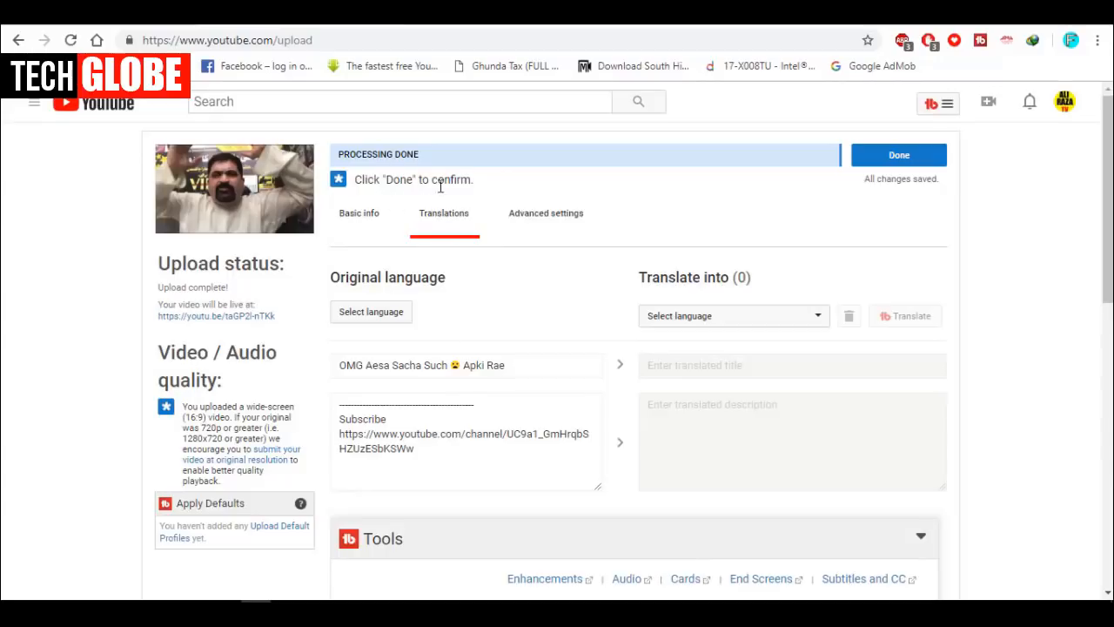
left_click(571, 218)
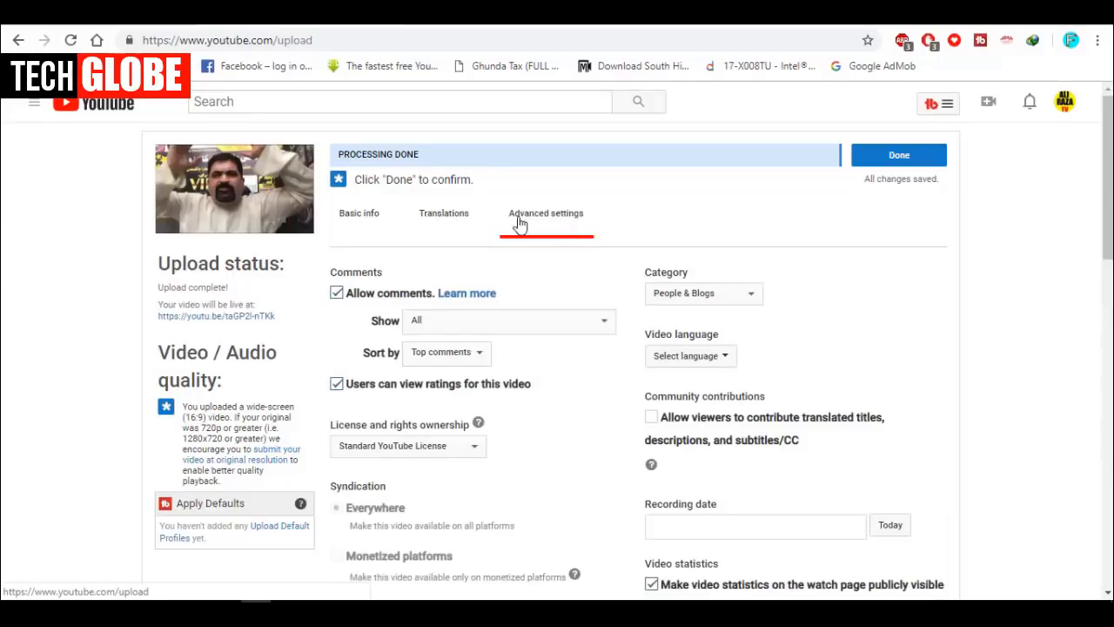
left_click(454, 220)
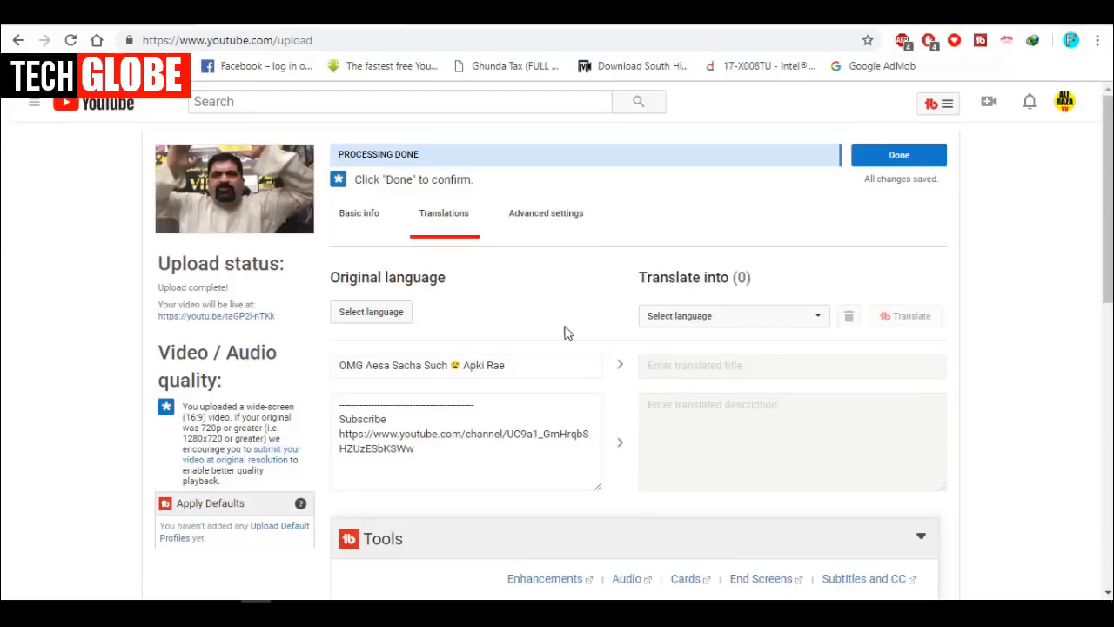
left_click(550, 222)
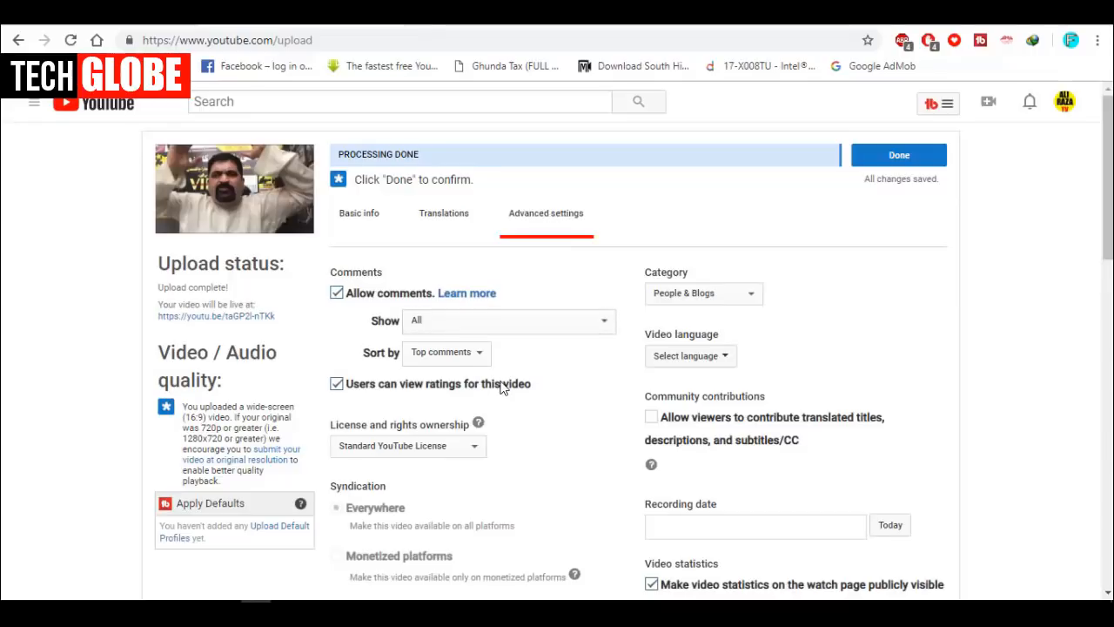
- Turn off Allow comments in the video's advanced settings and turn it back on
scroll(503, 388, "down", 1)
scroll(503, 388, "up", 1)
scroll(502, 389, "down", 1)
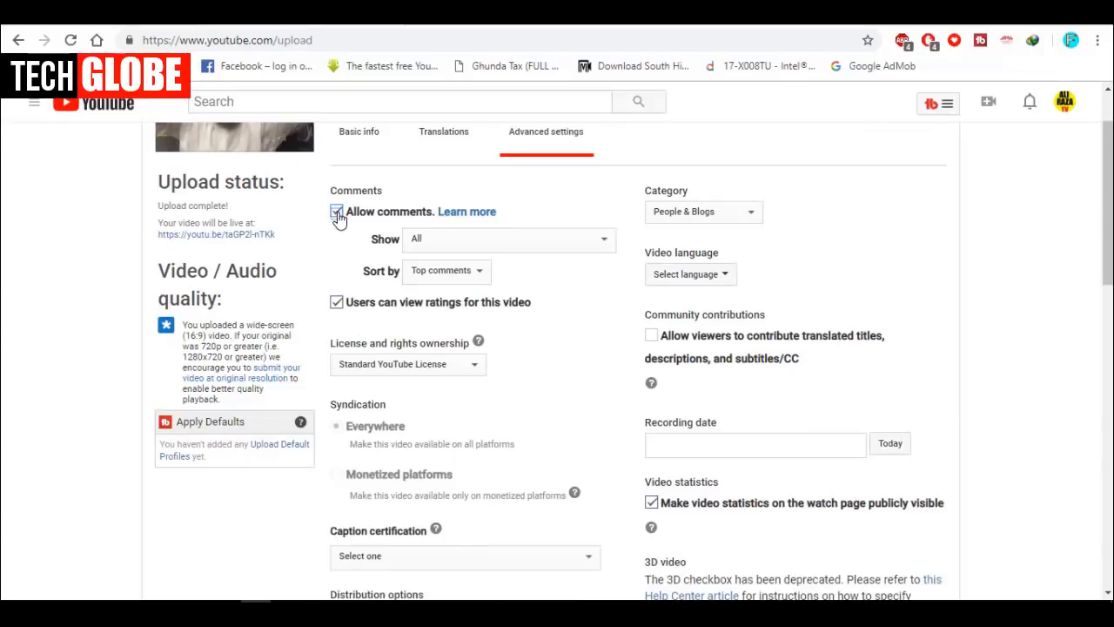
left_click(336, 212)
scroll(389, 235, "up", 1)
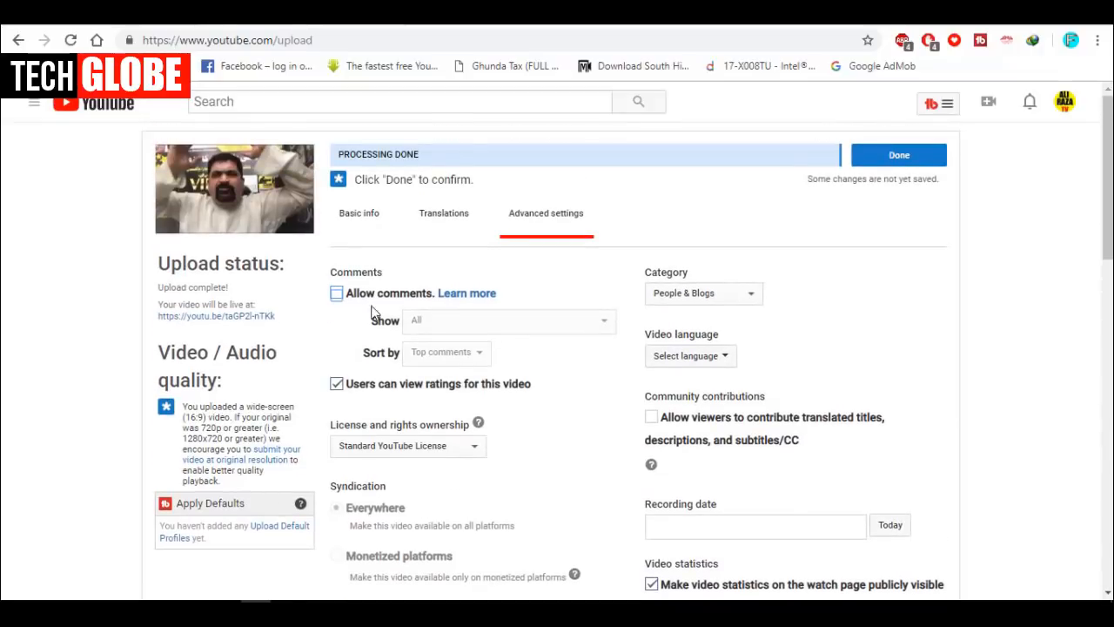
left_click(337, 294)
- Examine the comment, license, syndication, distribution, age restriction, category and language options in the advanced settings
scroll(392, 294, "down", 1)
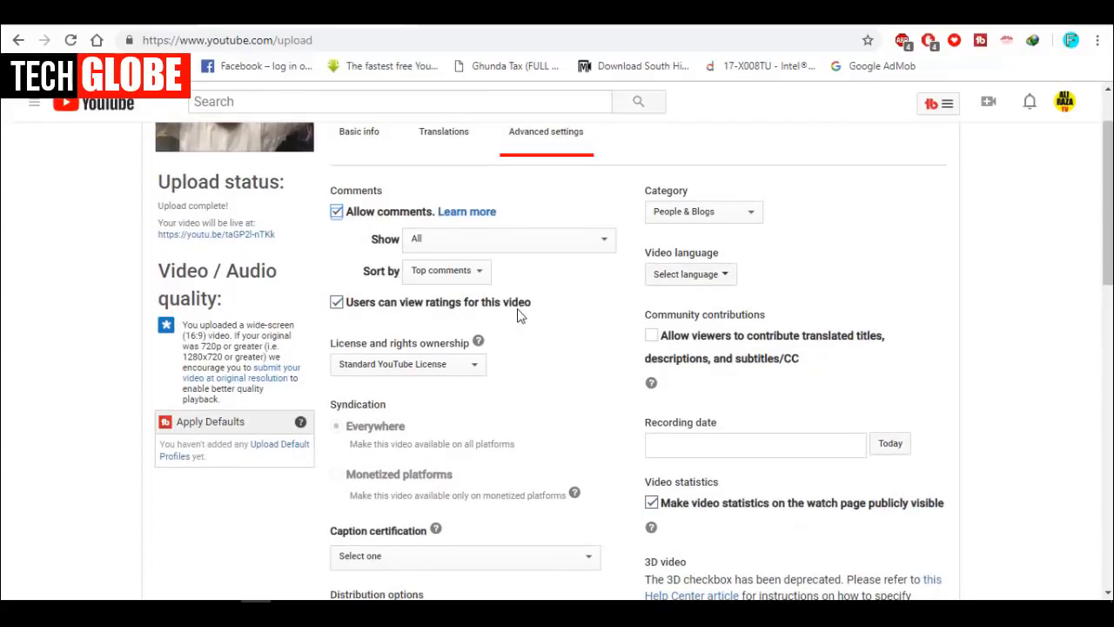
scroll(506, 316, "up", 1)
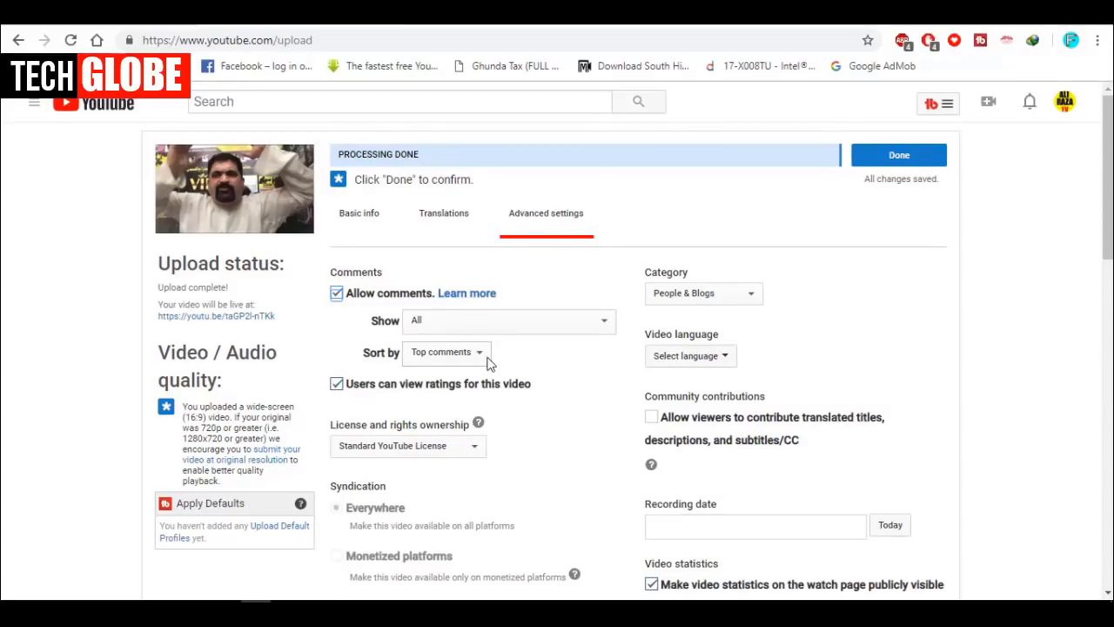
scroll(488, 364, "down", 1)
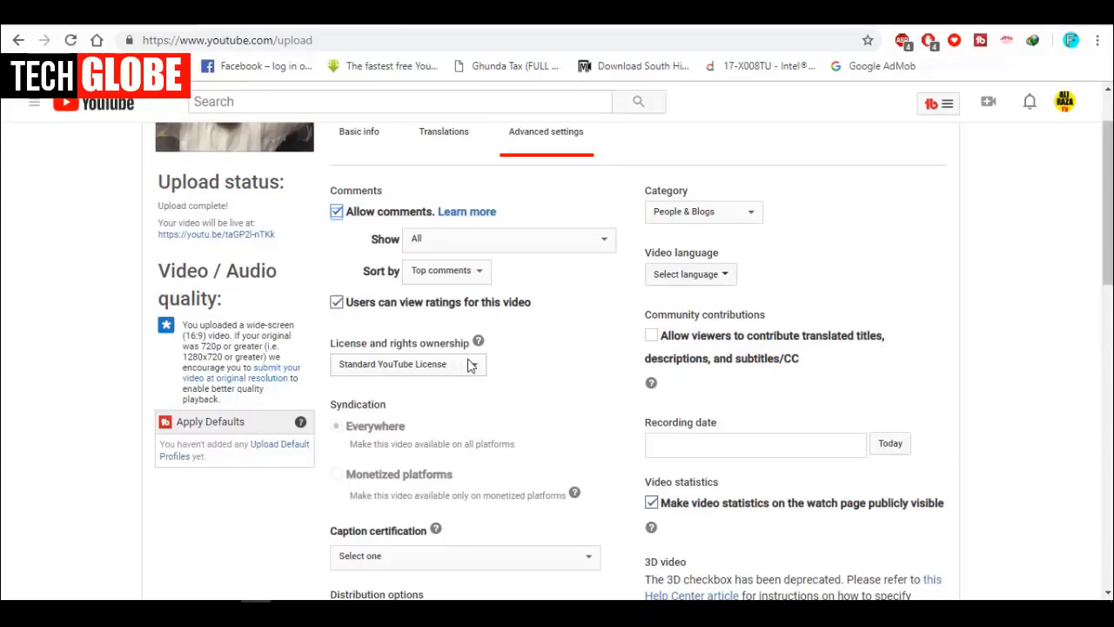
scroll(485, 377, "down", 2)
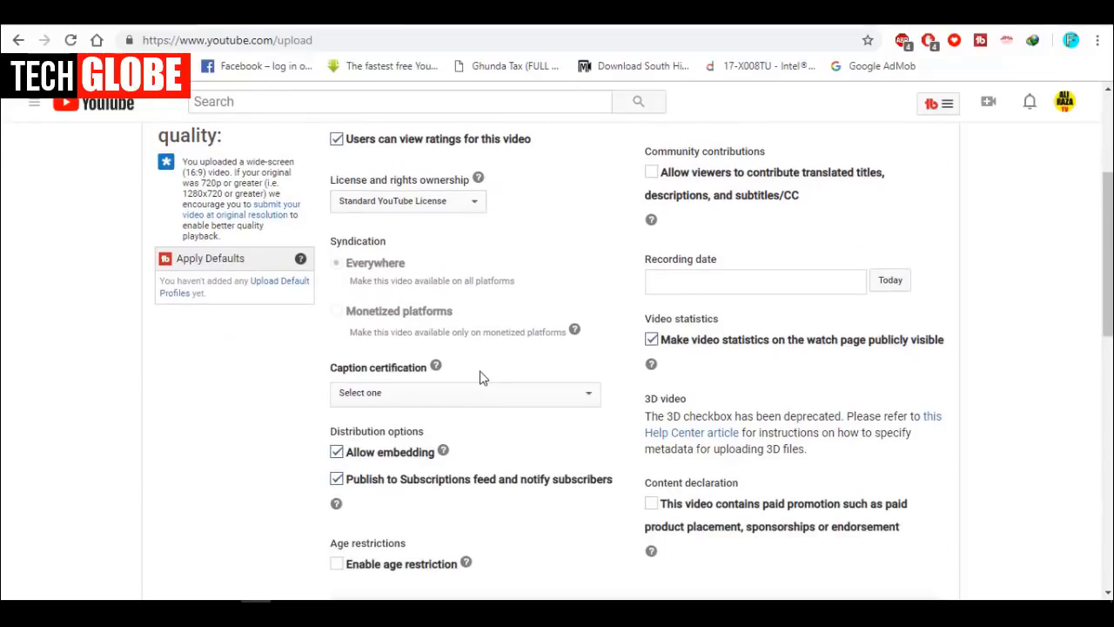
scroll(482, 374, "down", 1)
scroll(409, 218, "up", 1)
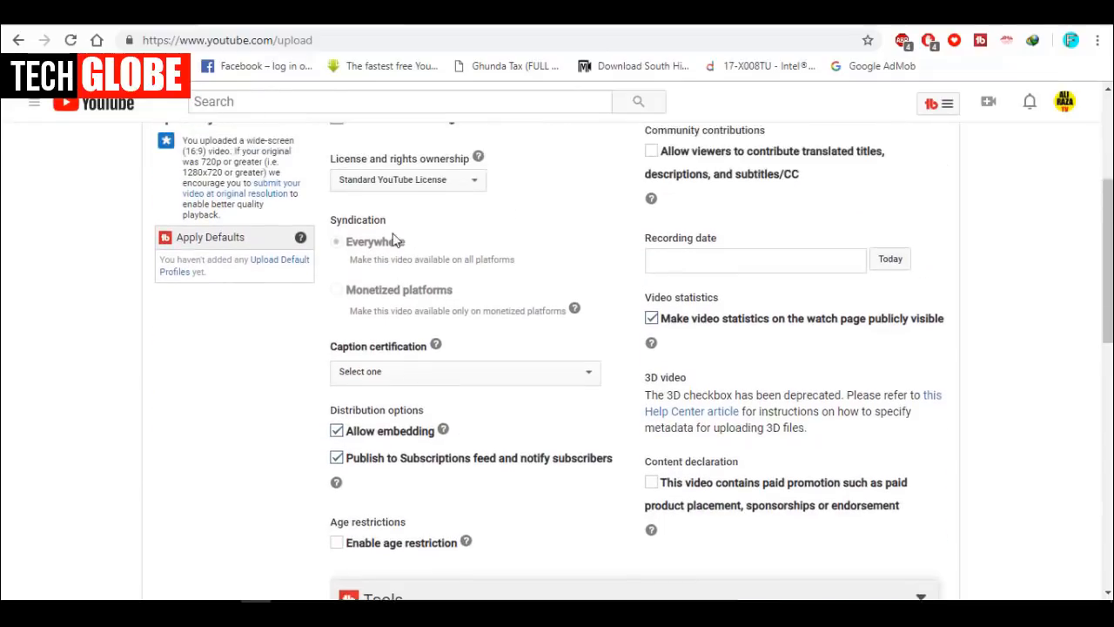
scroll(441, 302, "up", 3)
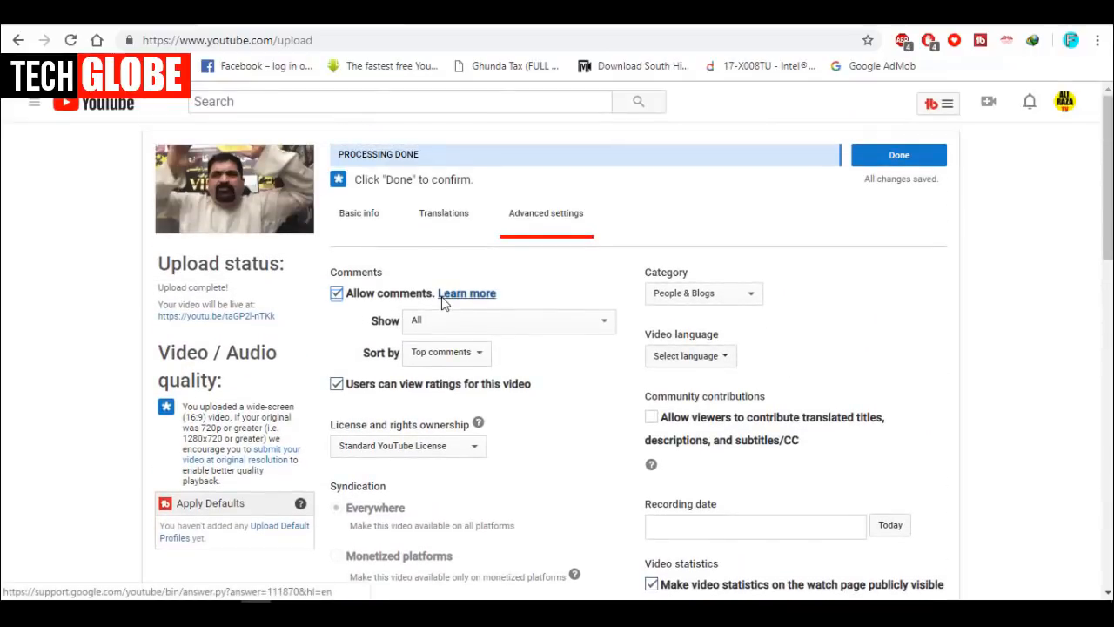
scroll(444, 302, "down", 2)
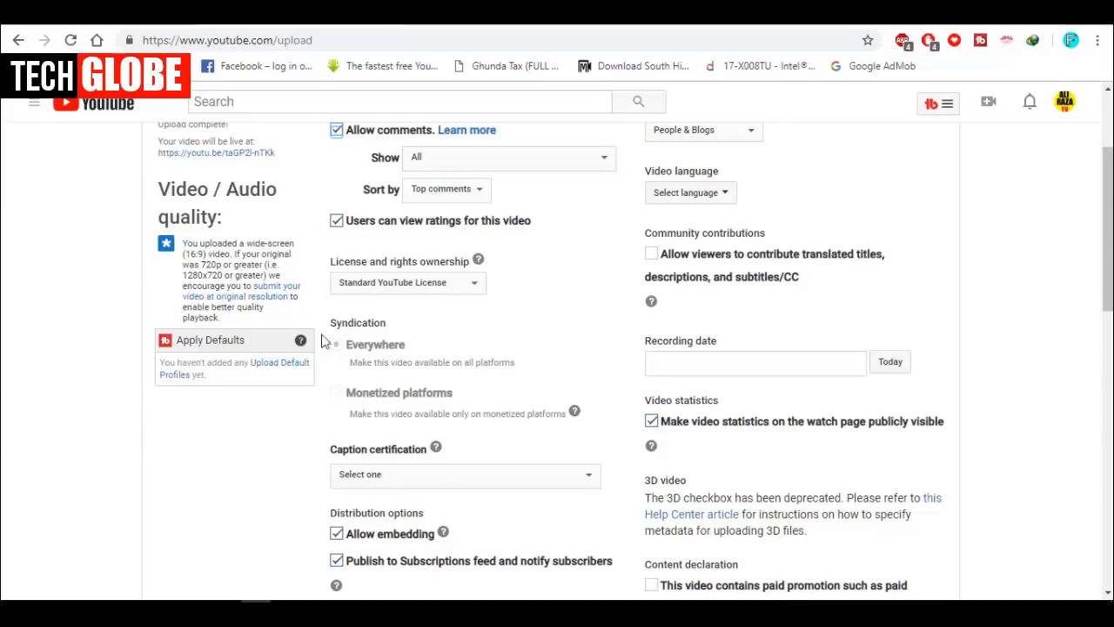
scroll(430, 298, "down", 1)
scroll(481, 344, "down", 2)
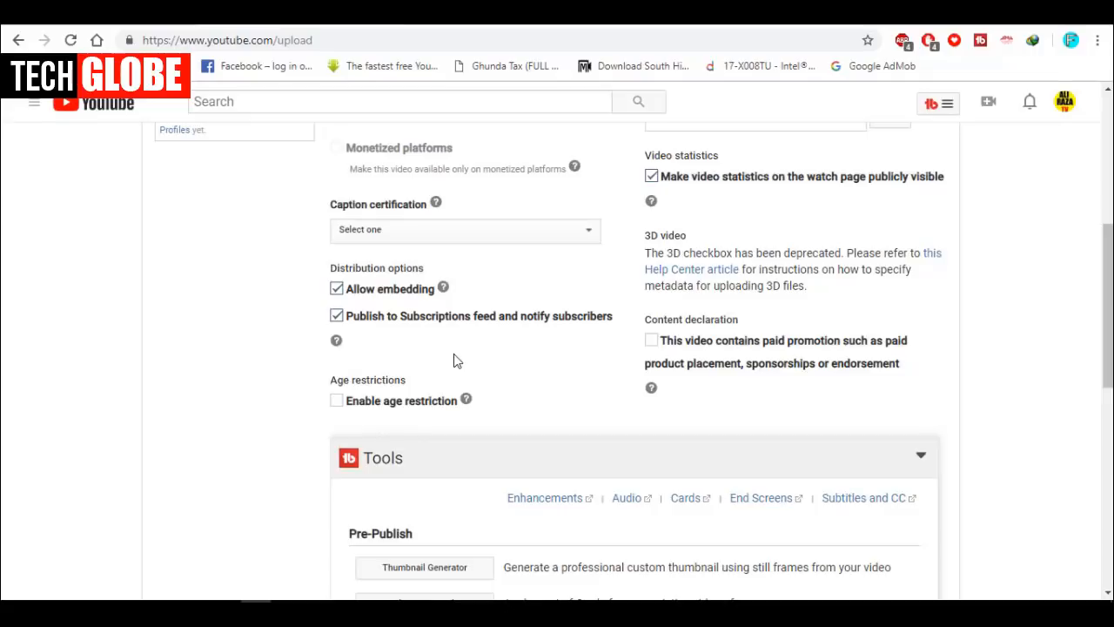
scroll(455, 354, "up", 5)
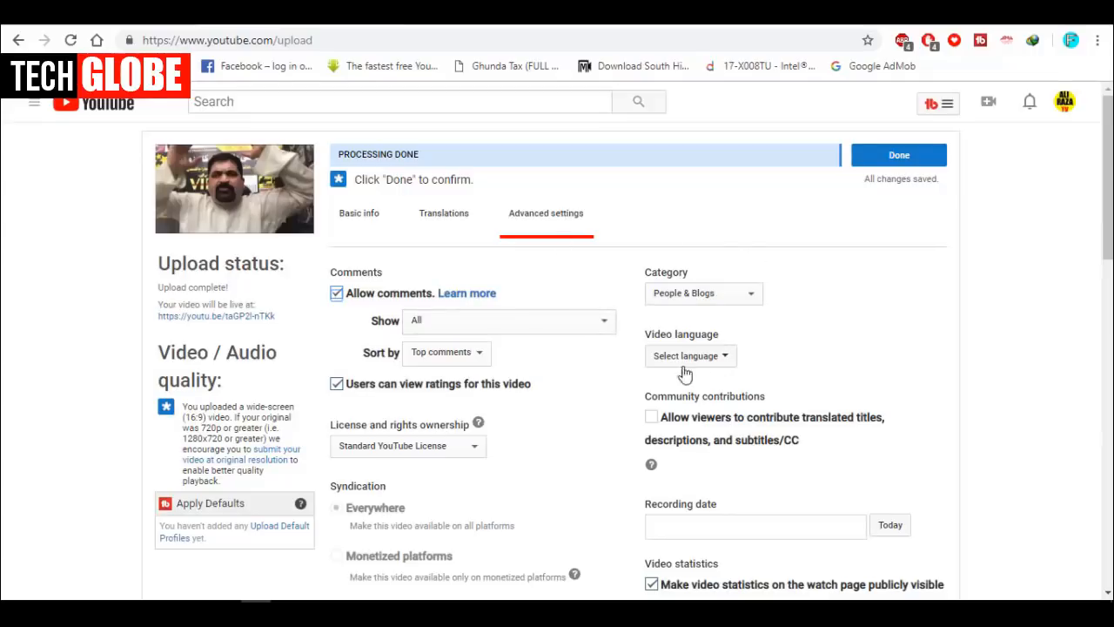
- Return to the video's basic info, then search Google for "tubebuddy" in another tab and open its official website
left_click(360, 219)
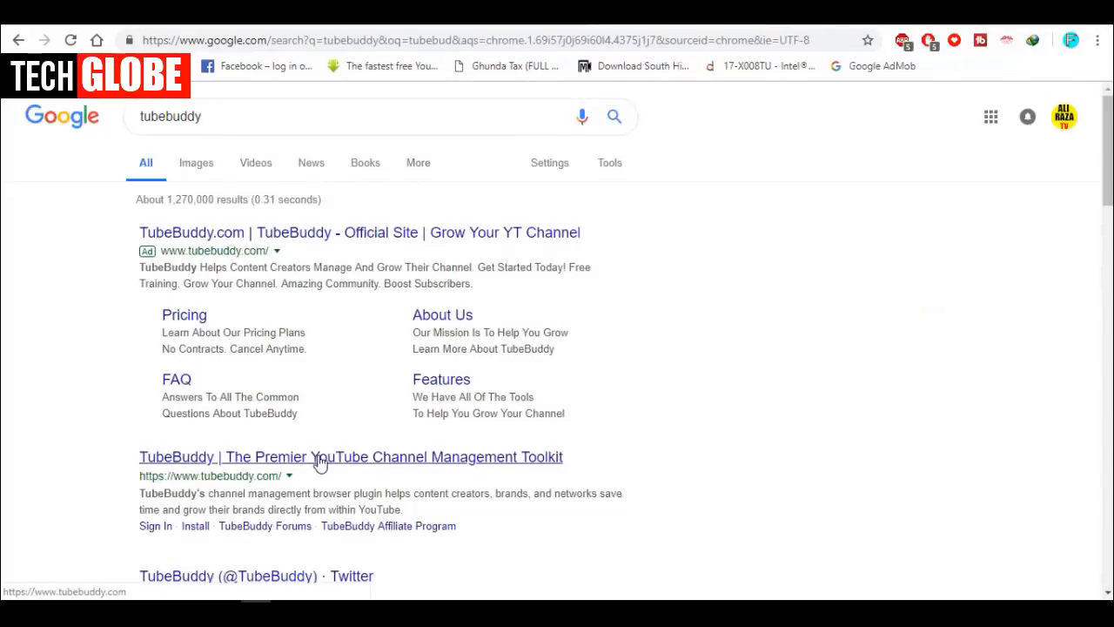
left_click(448, 462)
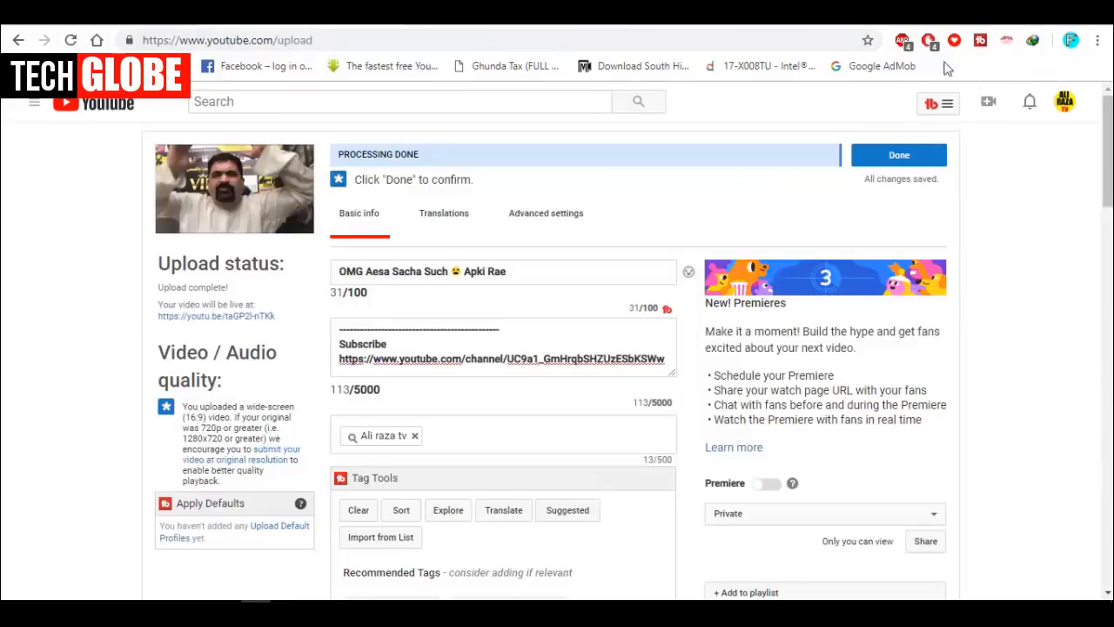
- Check the installed TubeBuddy extension and view its tools menu on the YouTube upload page, closing it again
right_click(981, 41)
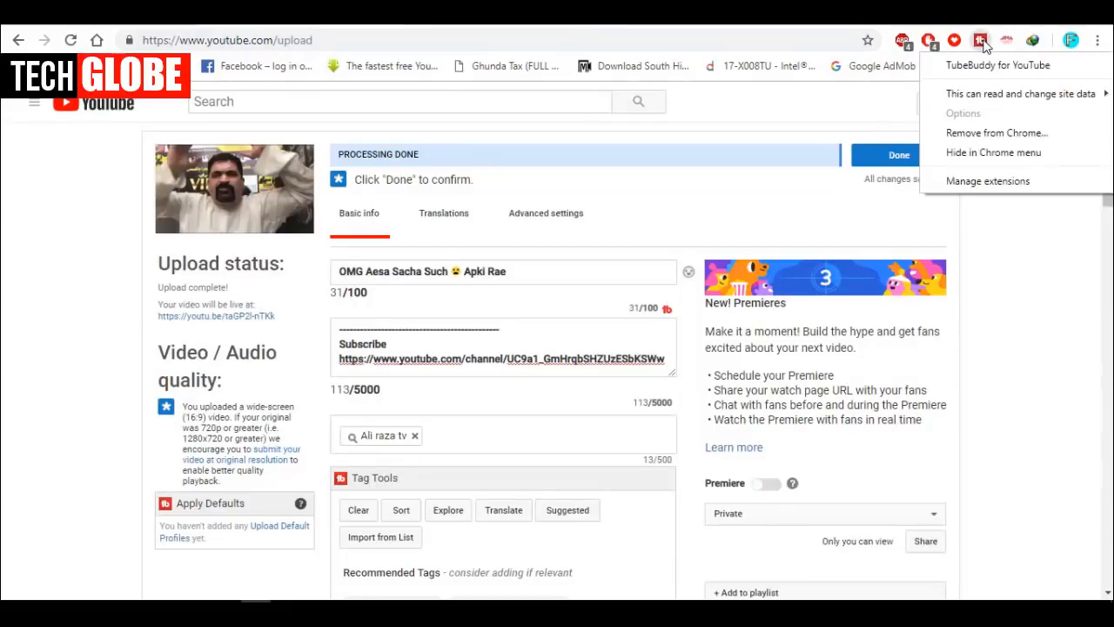
left_click(878, 108)
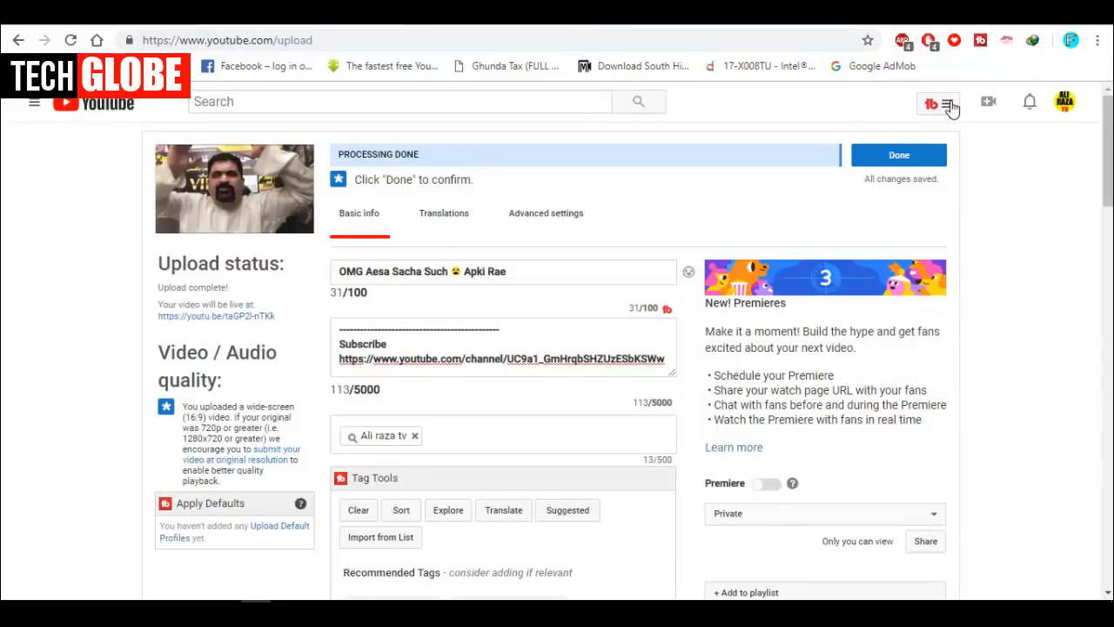
left_click(952, 110)
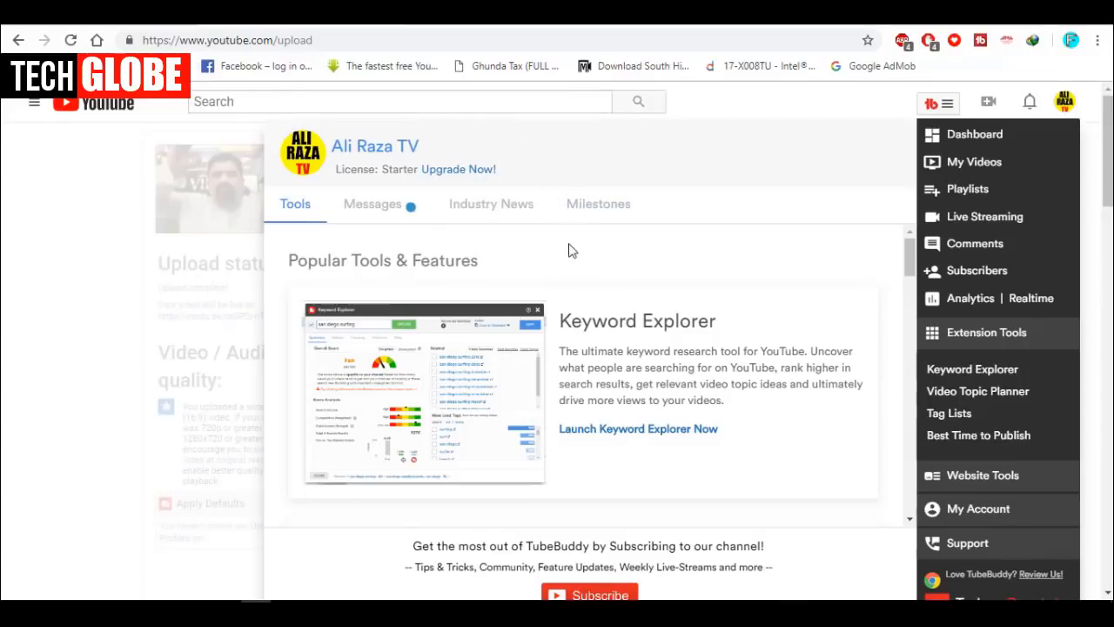
left_click(946, 108)
- Replace the uploaded video's title with one beginning "How to create"
scroll(662, 369, "down", 1)
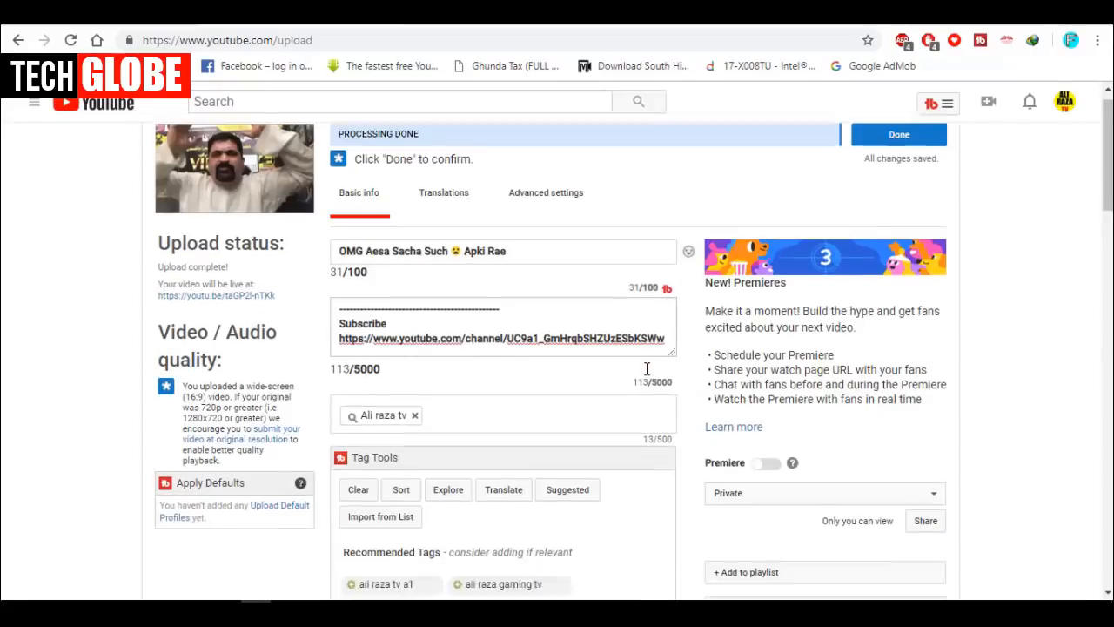
scroll(654, 373, "up", 1)
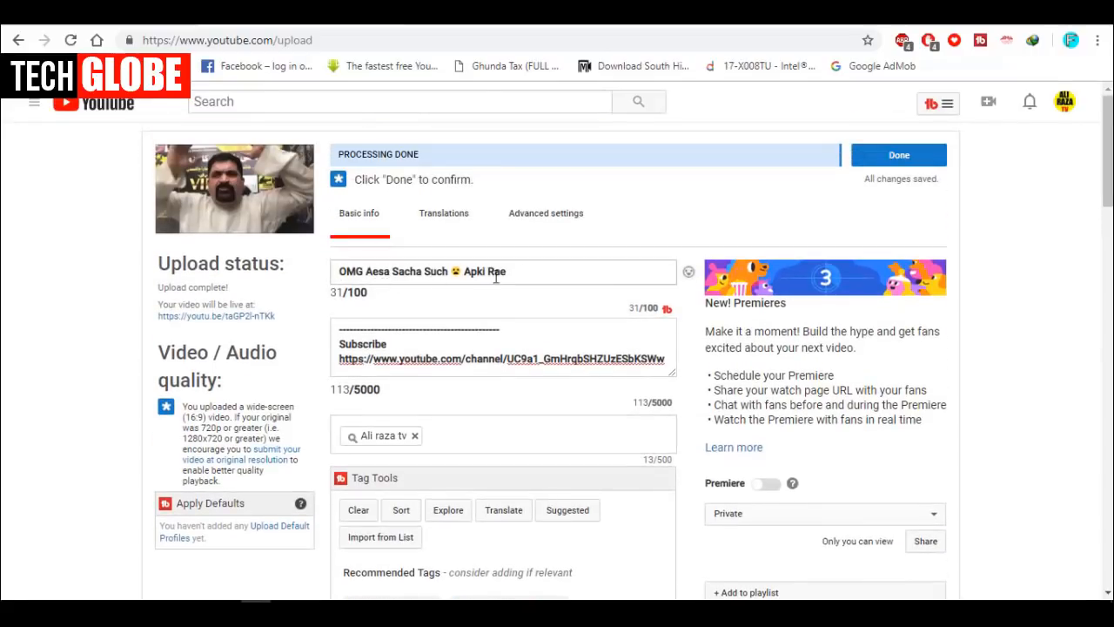
left_click_drag(536, 270, 253, 289)
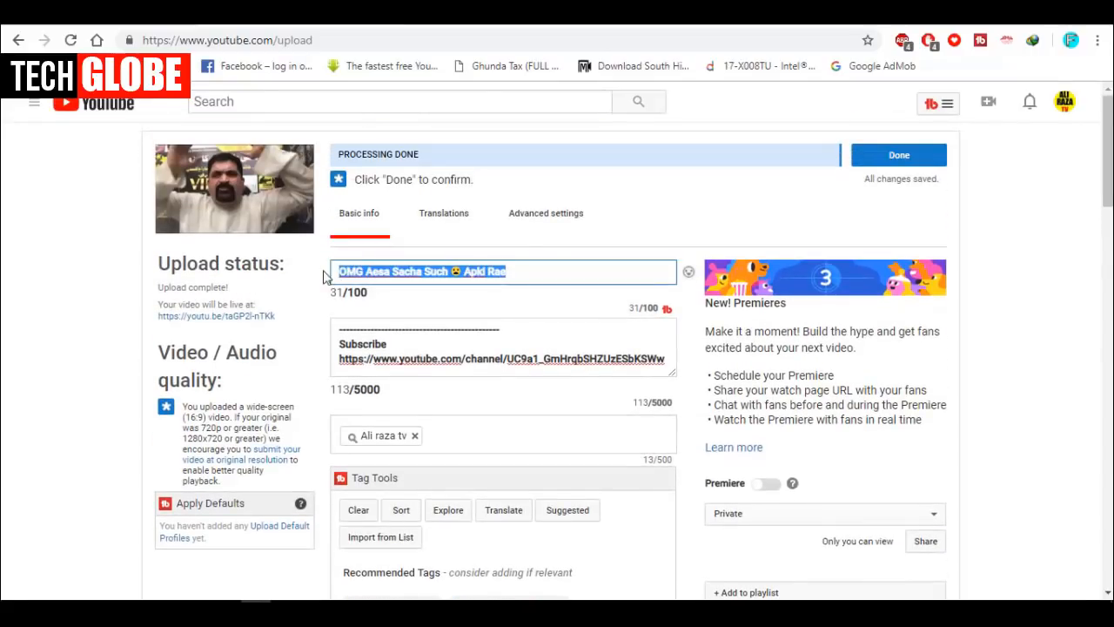
type("How to c")
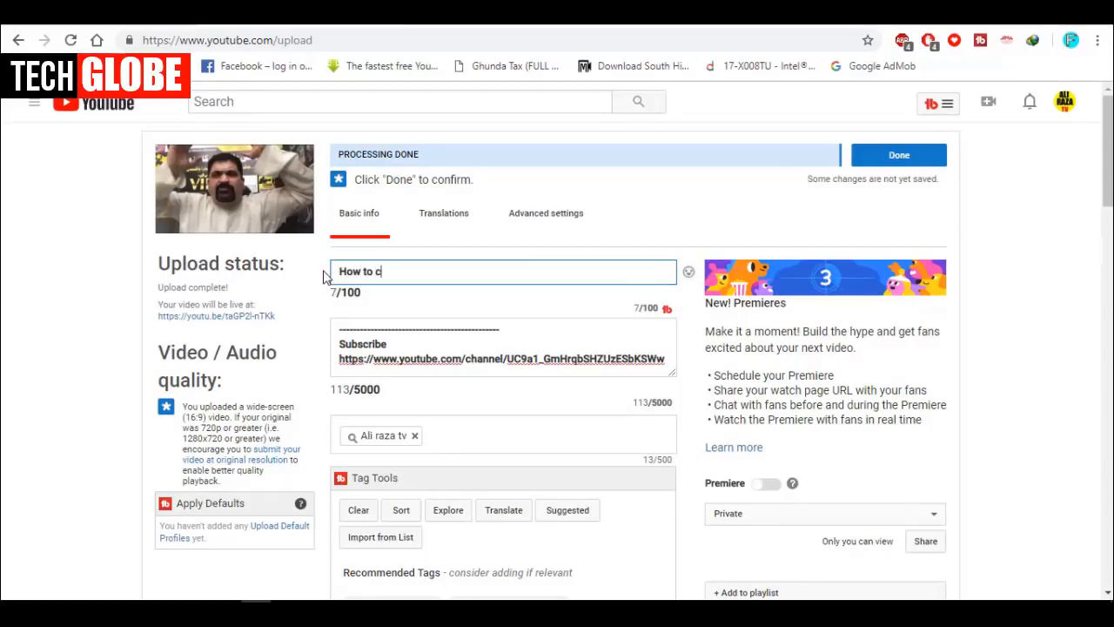
type("reate")
- Open TubeBuddy's Suggested Tags for the video and reposition the dialog to view the suggestions
scroll(465, 286, "up", 3)
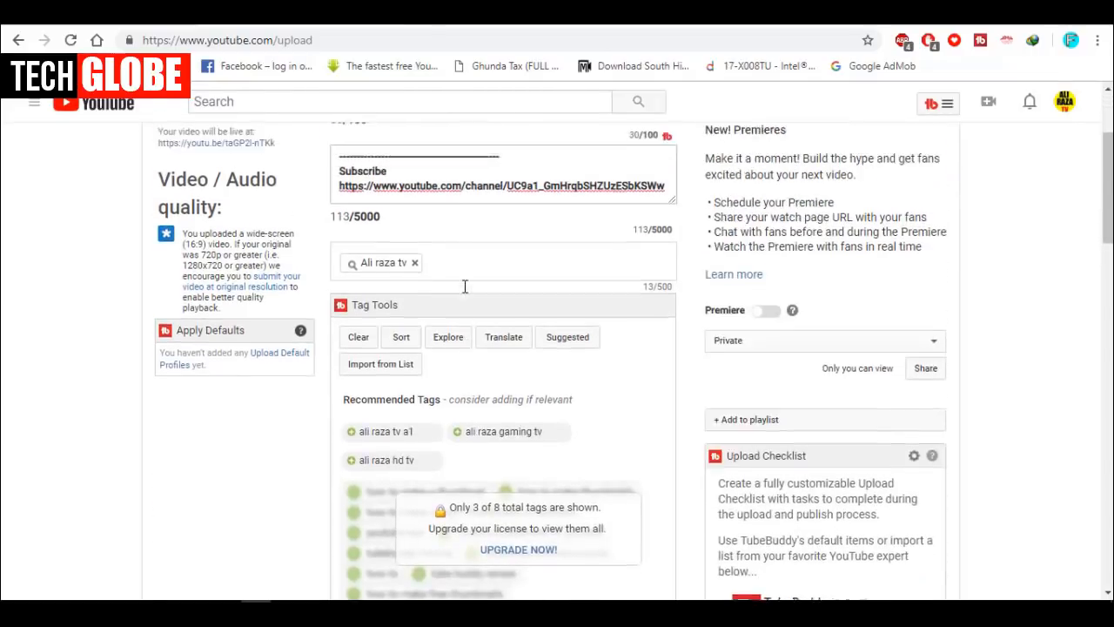
scroll(629, 316, "down", 2)
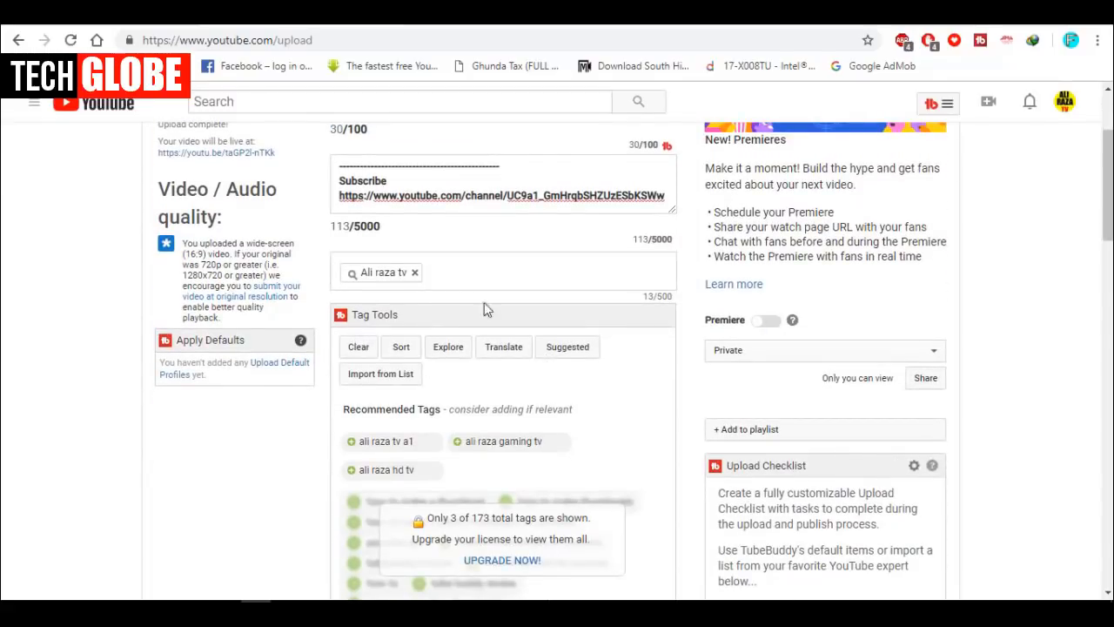
left_click(567, 360)
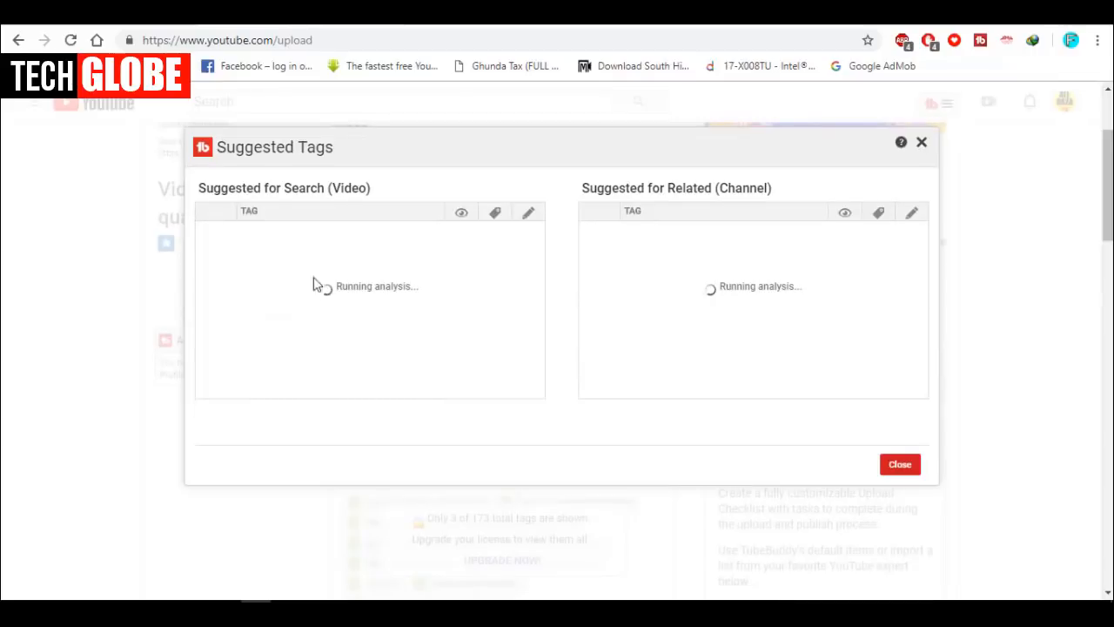
left_click_drag(323, 149, 375, 236)
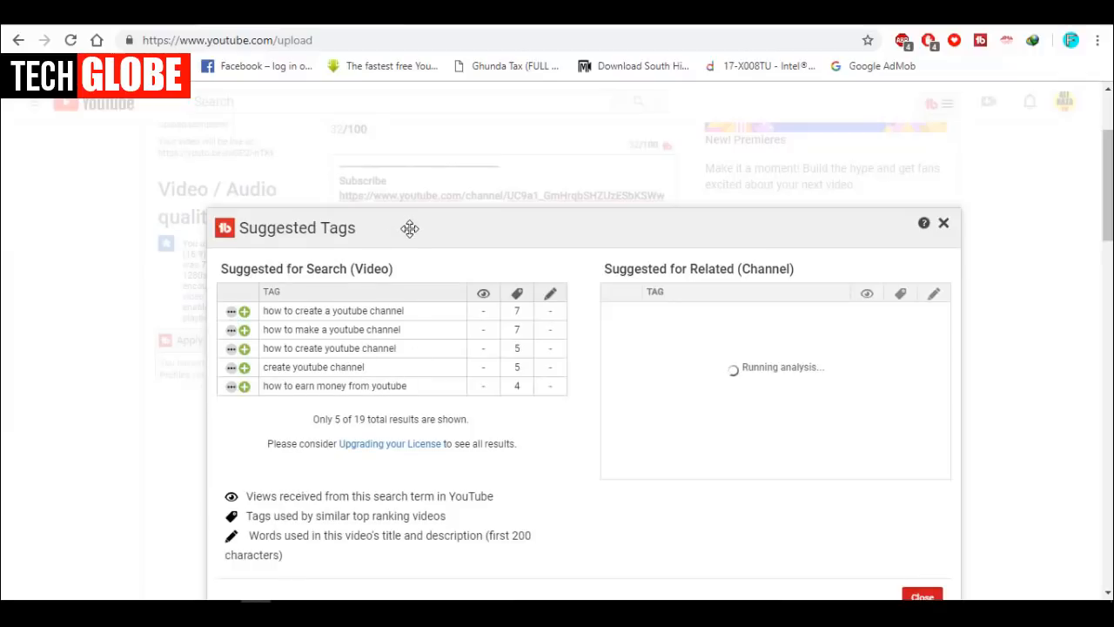
- Add all five tags under Suggested for Search (Video) to the video, from "how to create a youtube channel" to "how to earn money from youtube"
left_click_drag(410, 228, 413, 244)
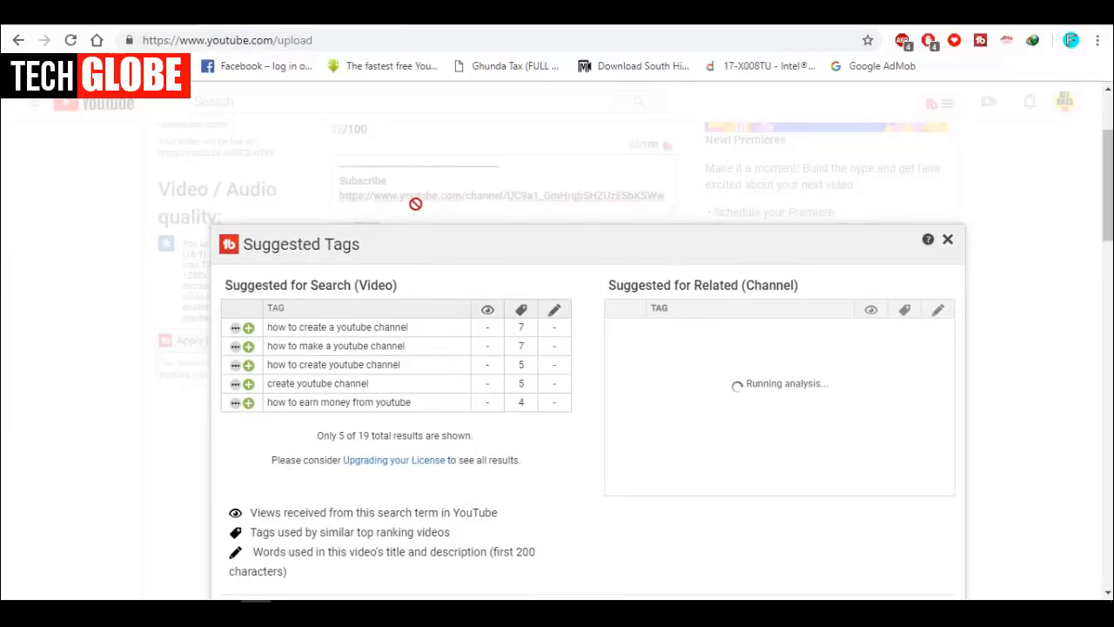
left_click(248, 346)
left_click(249, 365)
left_click(248, 383)
left_click(248, 402)
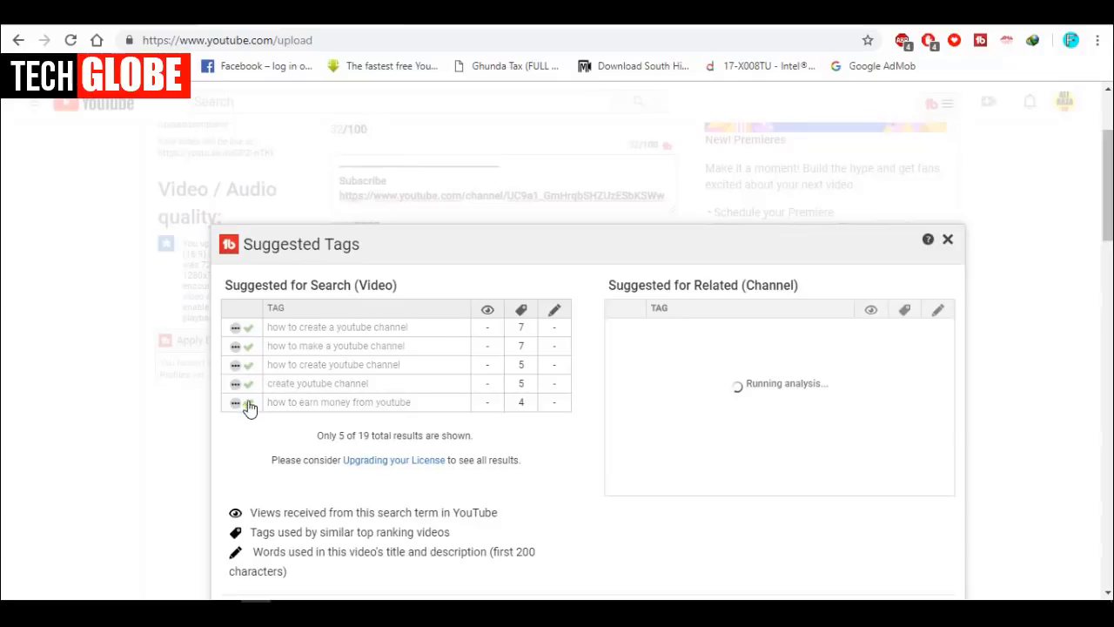
- View the auto-suggested variations of the tag "how to create a youtube channel", close Suggested Tags and review the video's tag list
left_click(235, 328)
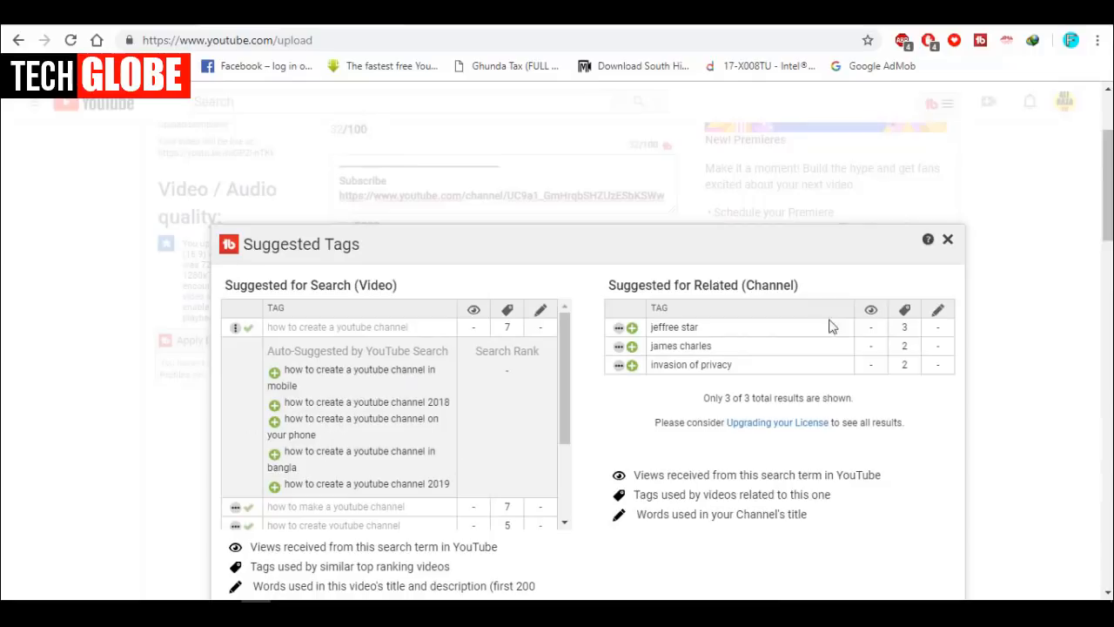
left_click(948, 241)
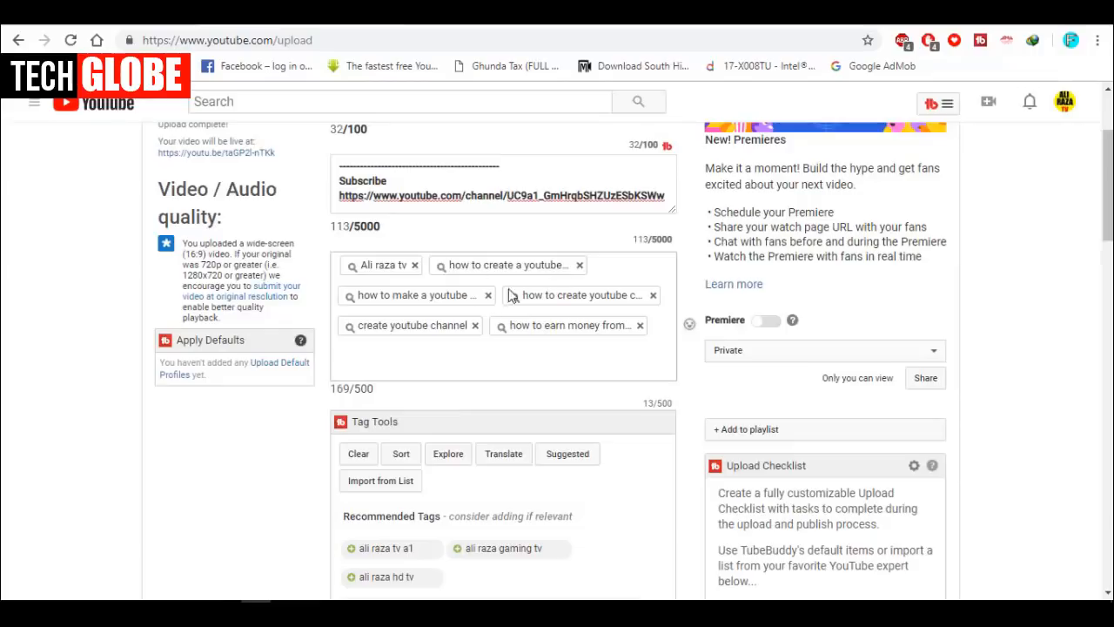
scroll(539, 355, "up", 1)
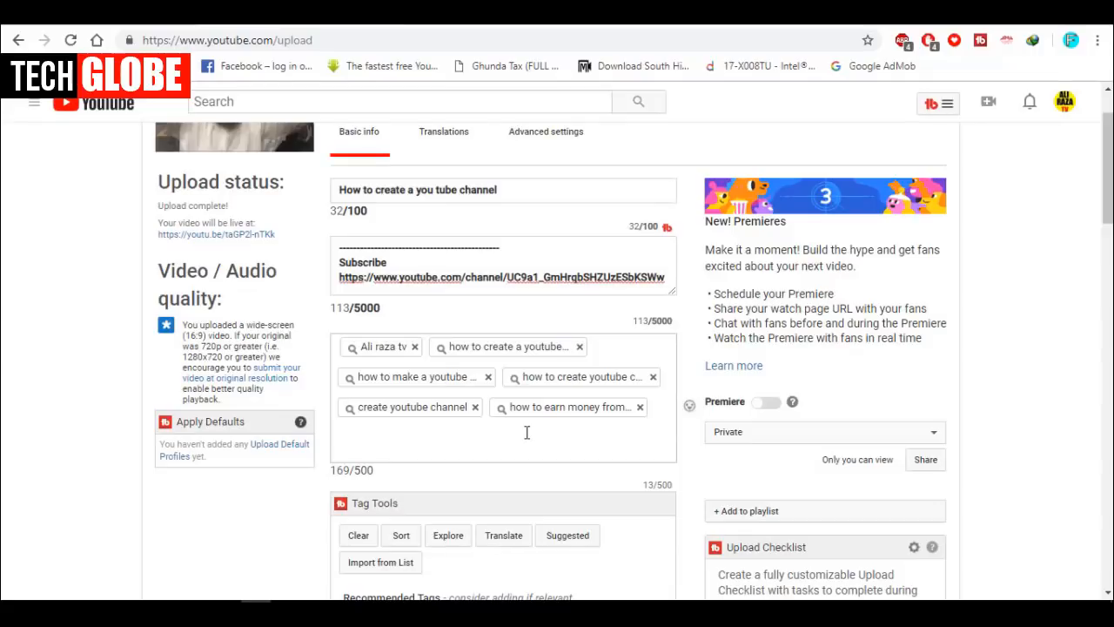
scroll(527, 433, "up", 1)
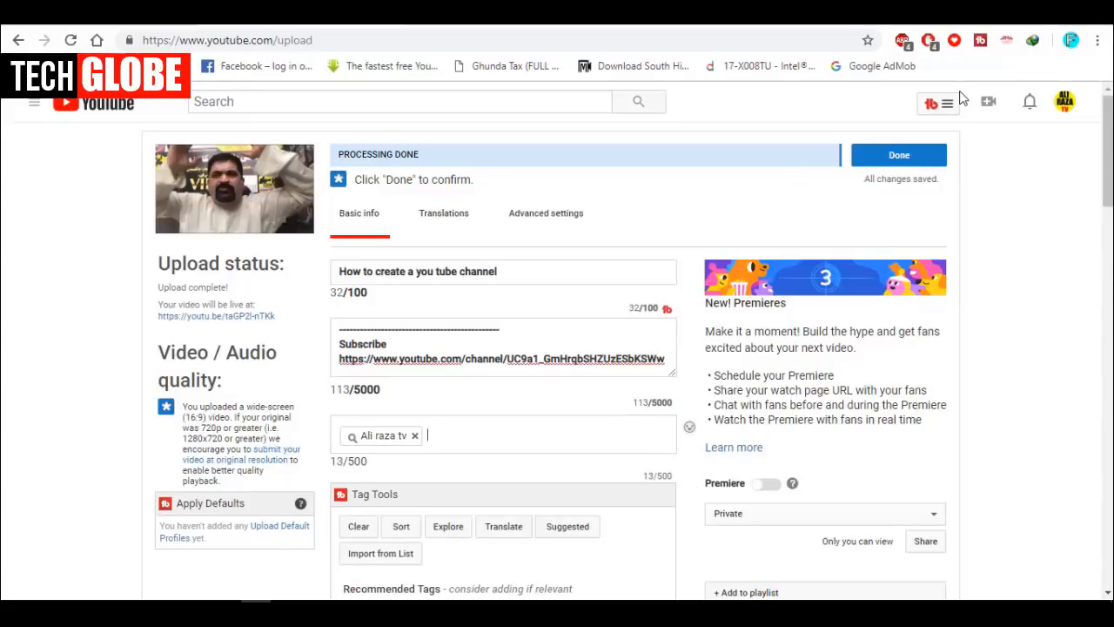
- View TubeBuddy's tools menu on the upload page and close it again
left_click(947, 102)
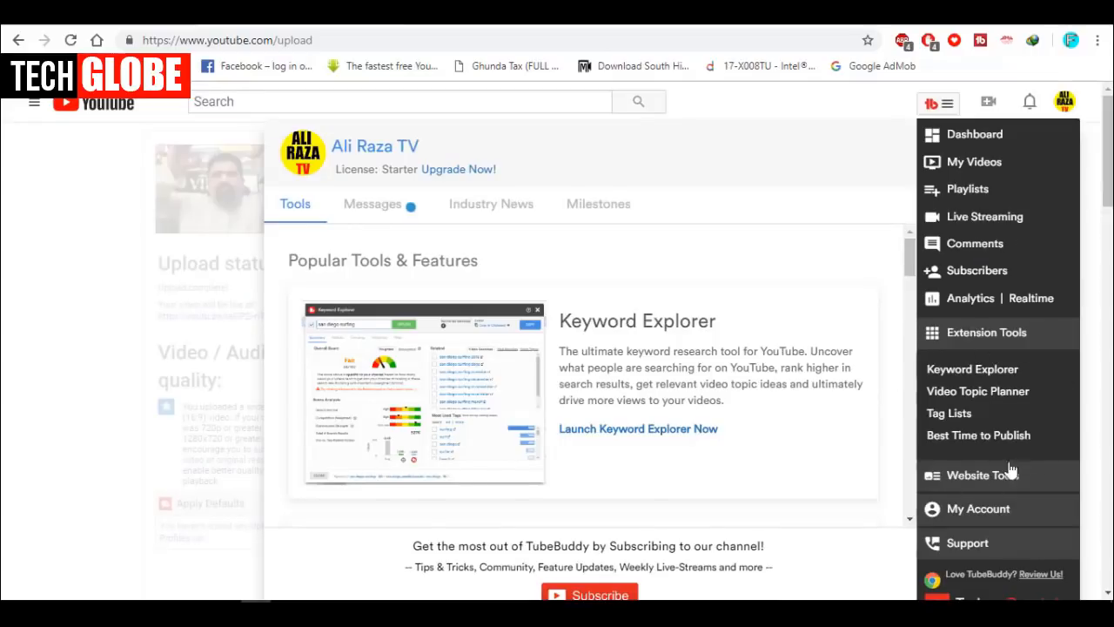
left_click(947, 105)
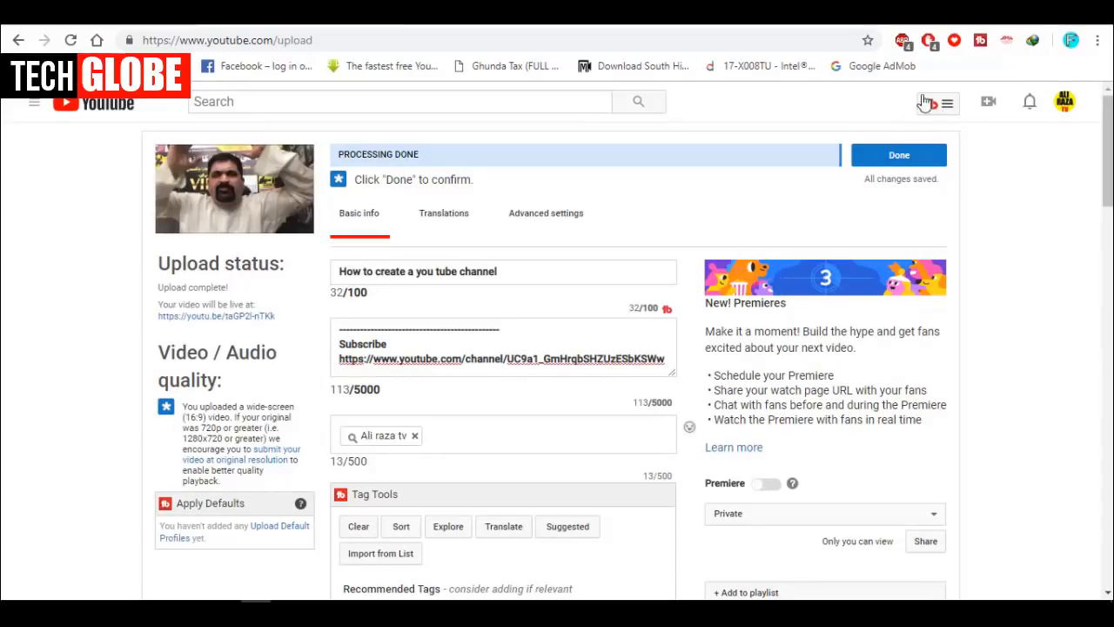
- Open Chrome's extensions page, find the VidLog extension and copy its name
left_click(1099, 42)
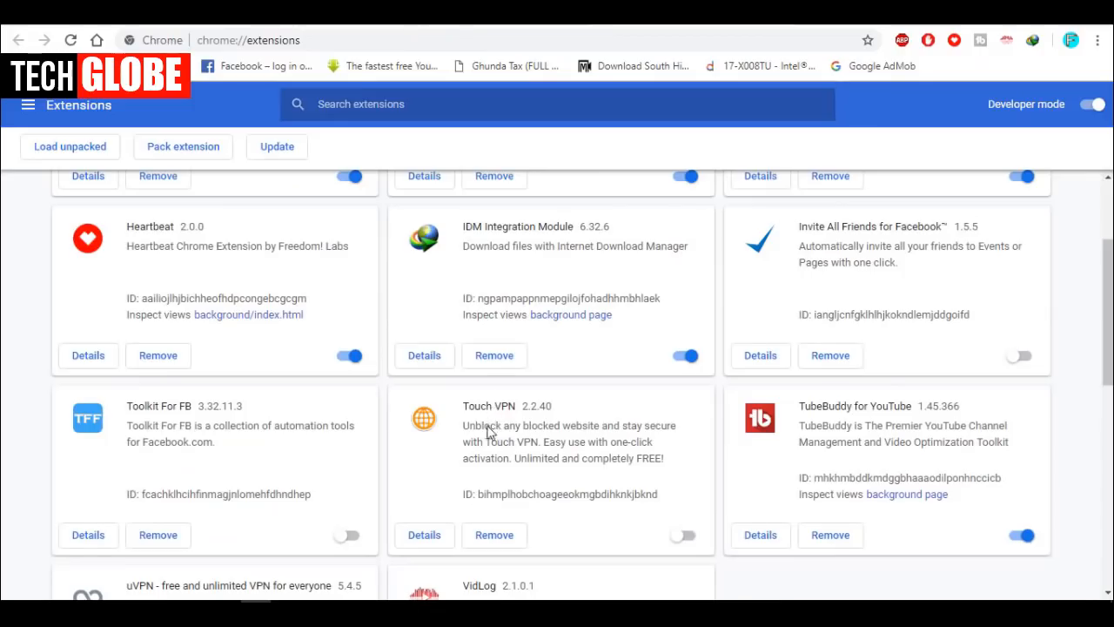
scroll(490, 418, "down", 2)
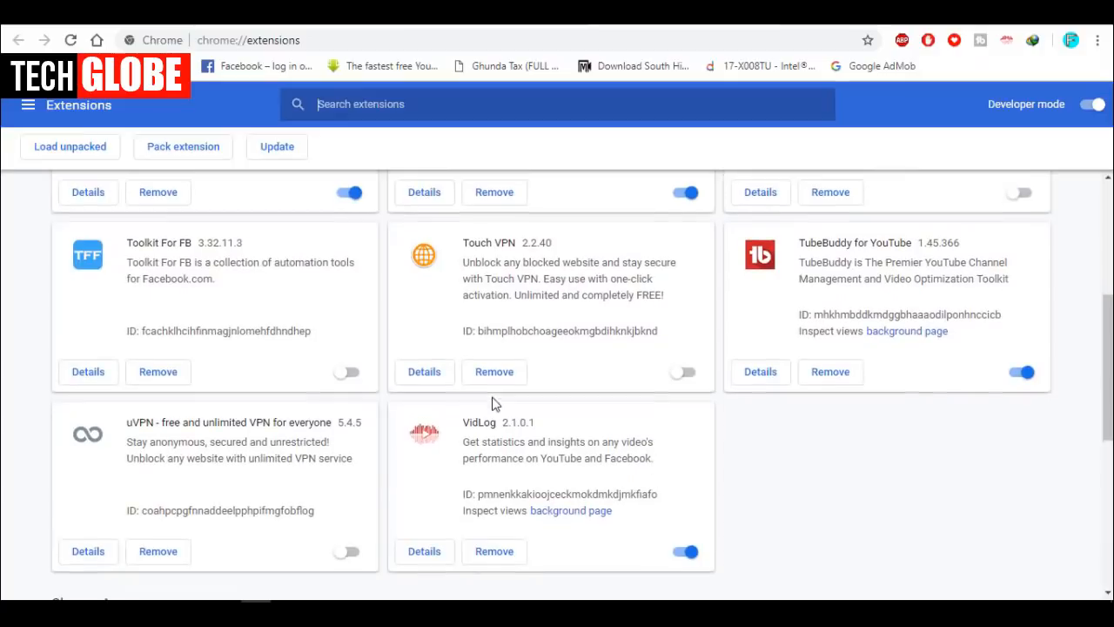
left_click_drag(497, 423, 475, 422)
- Search Google for "chrome extensions" in a new tab and open the Chrome Web Store's extensions page
key("ctrl+t")
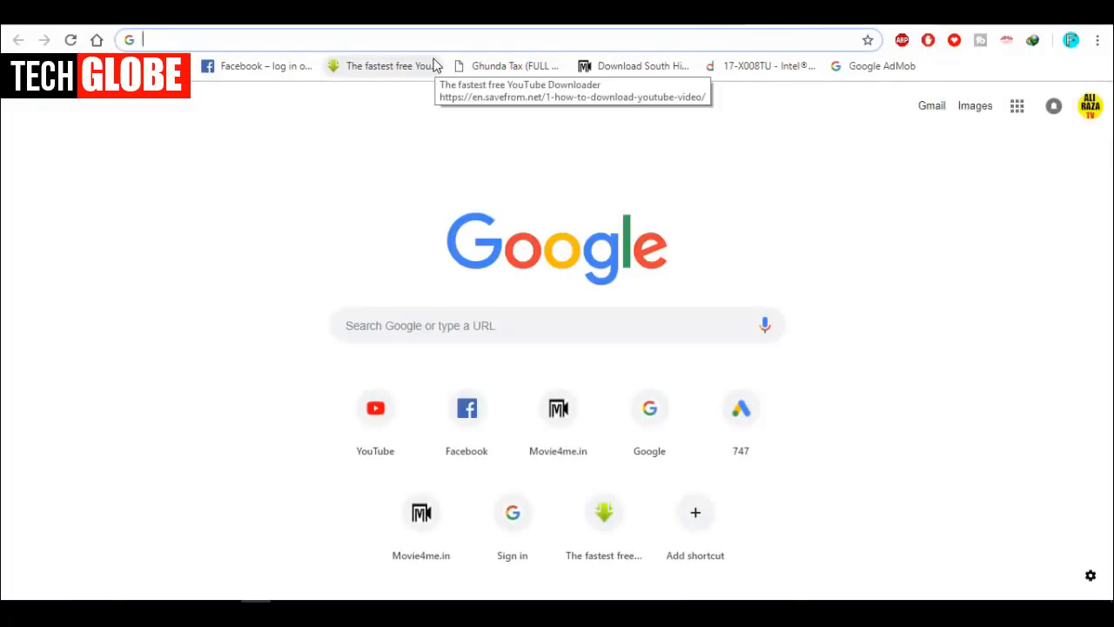
type("go")
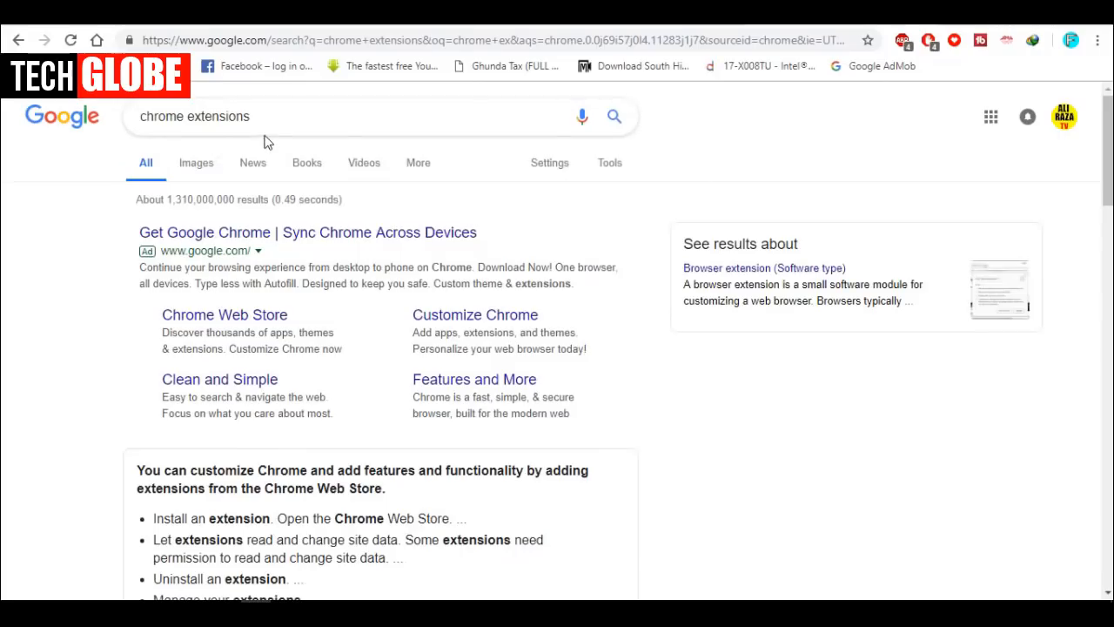
left_click_drag(304, 122, 131, 105)
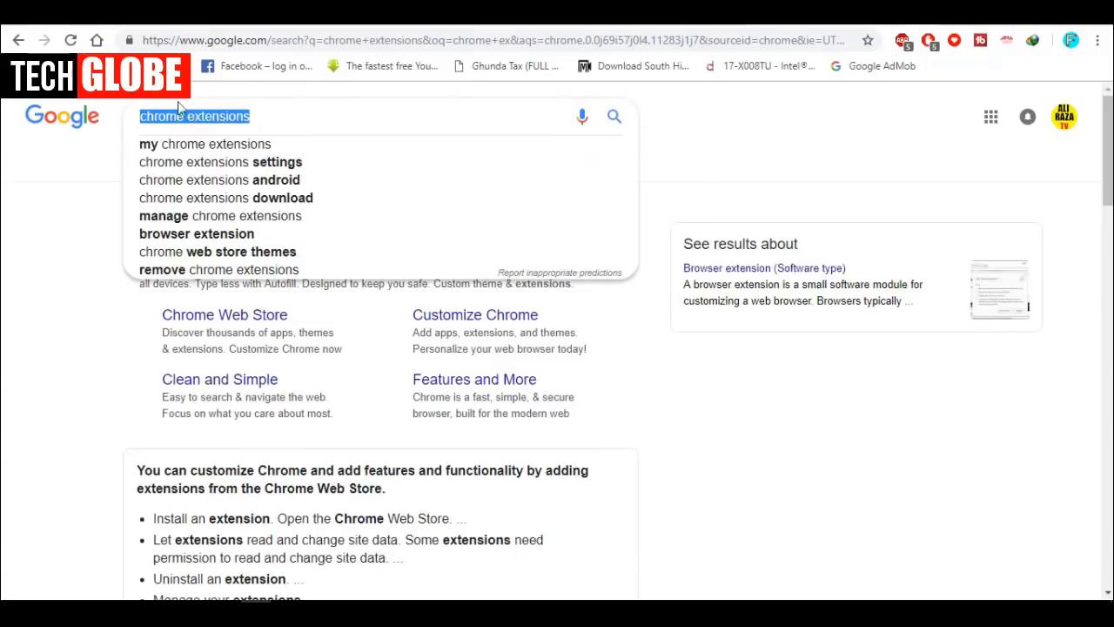
left_click(310, 116)
scroll(311, 115, "down", 2)
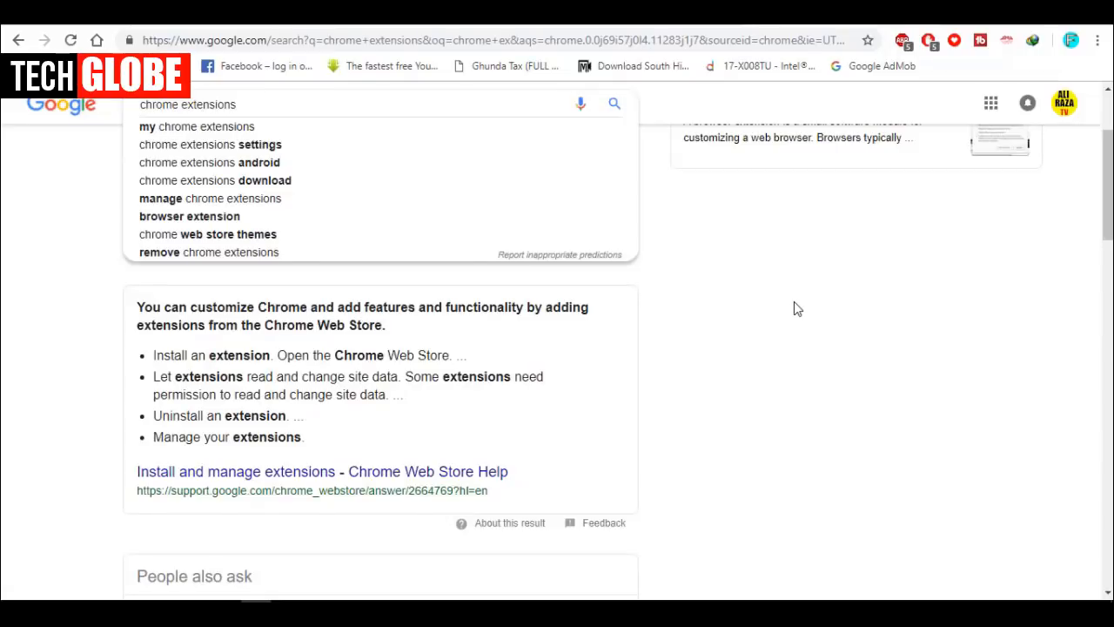
left_click(794, 308)
scroll(794, 308, "up", 2)
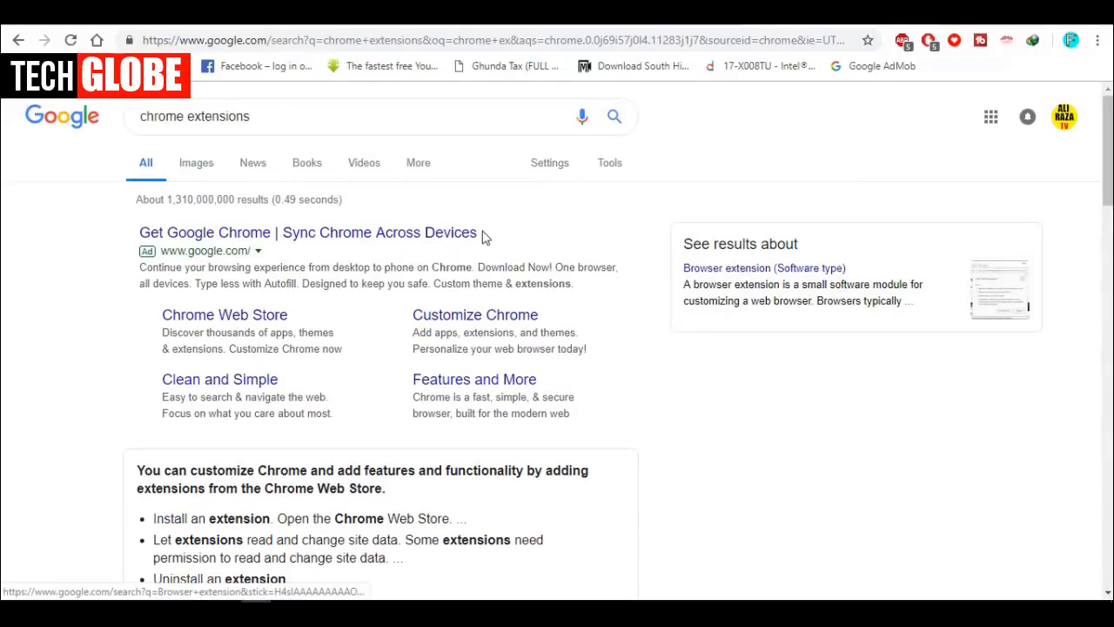
scroll(484, 237, "down", 1)
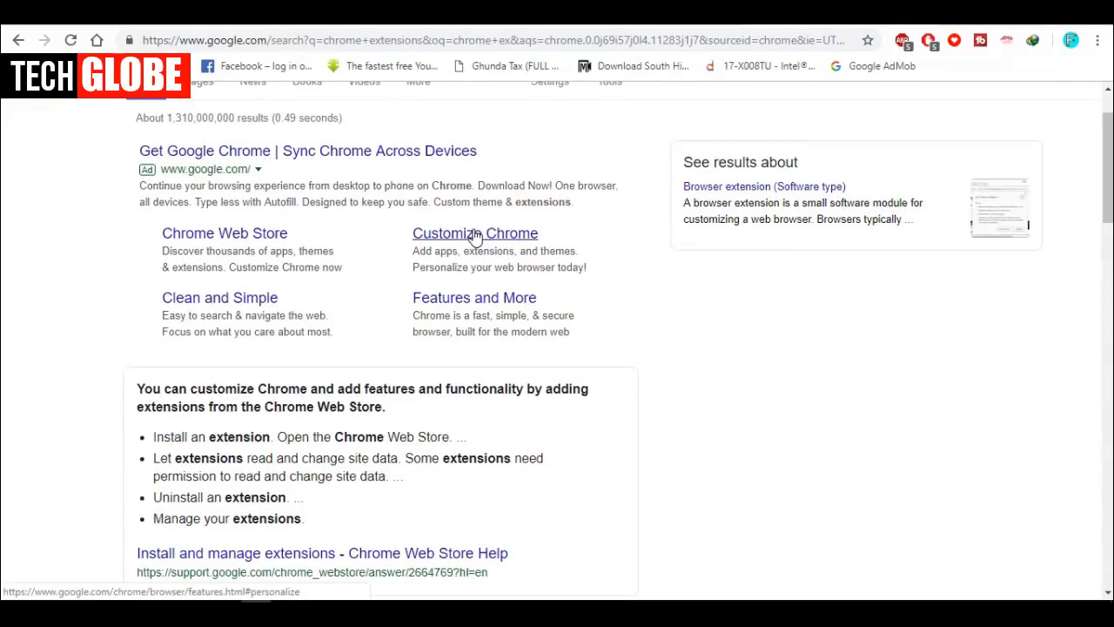
scroll(471, 237, "up", 1)
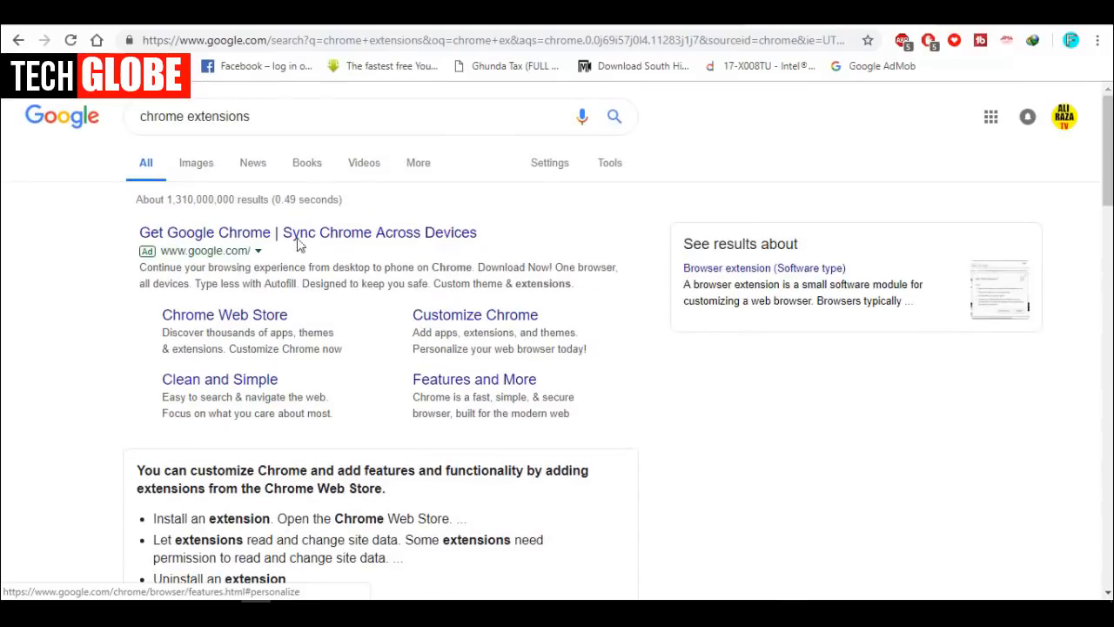
left_click(310, 237)
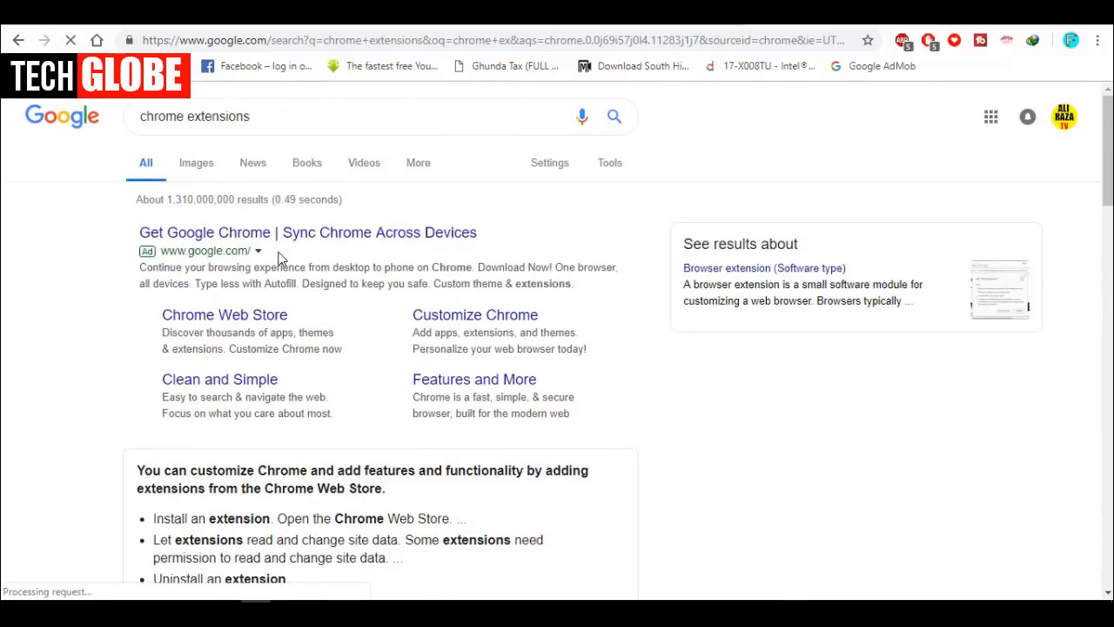
left_click(250, 114)
left_click_drag(299, 119, 114, 130)
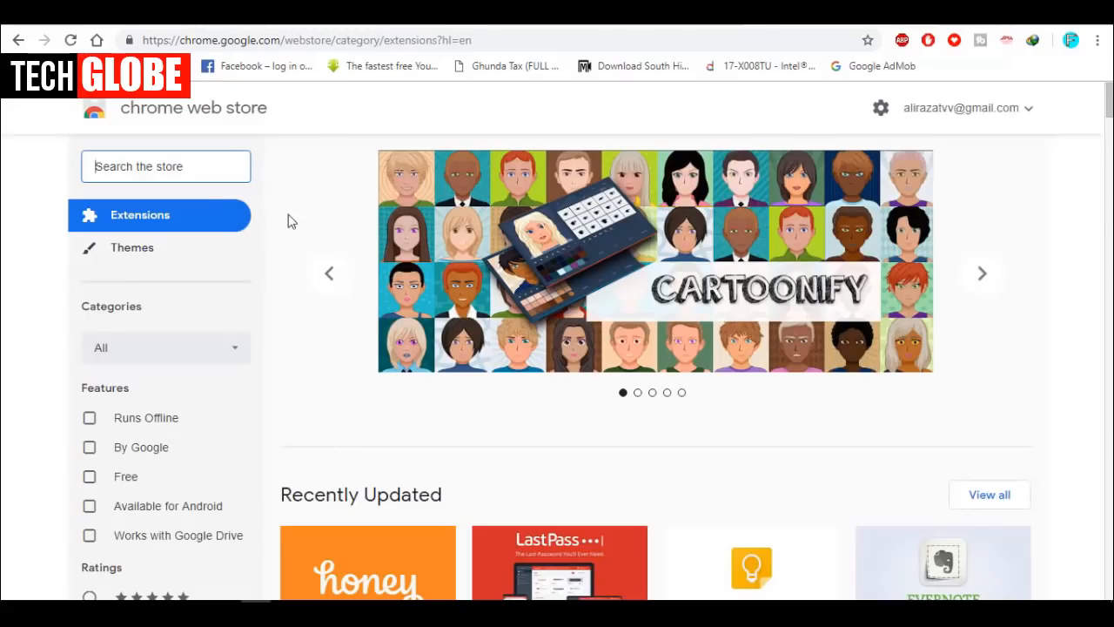
- Search the Chrome Web Store for "VidLog" by pasting the copied name
right_click(140, 166)
left_click(174, 267)
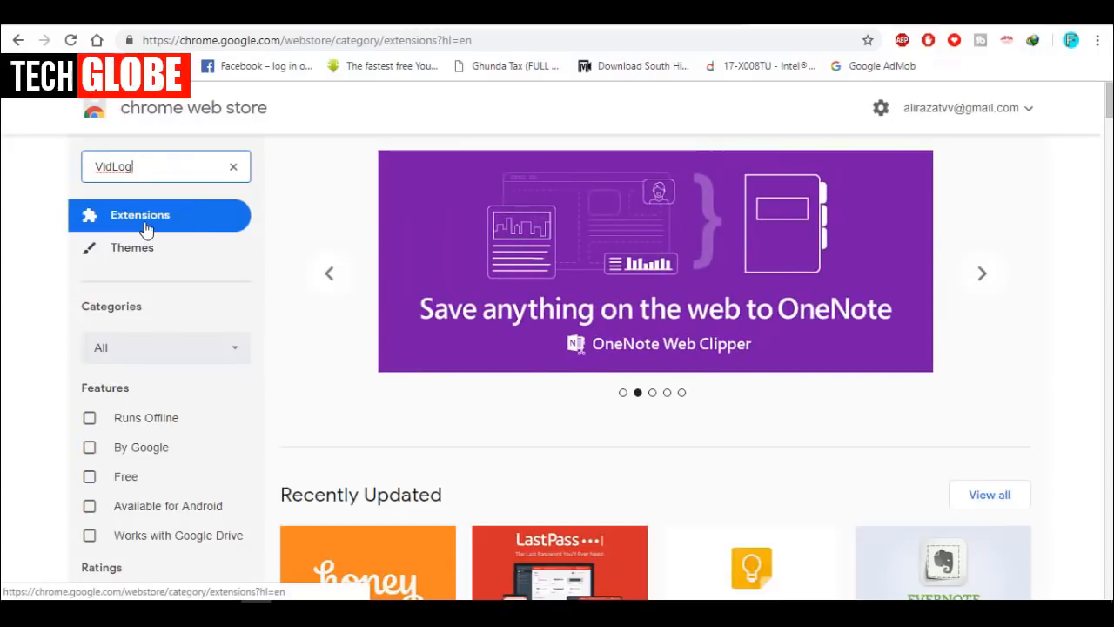
left_click(144, 224)
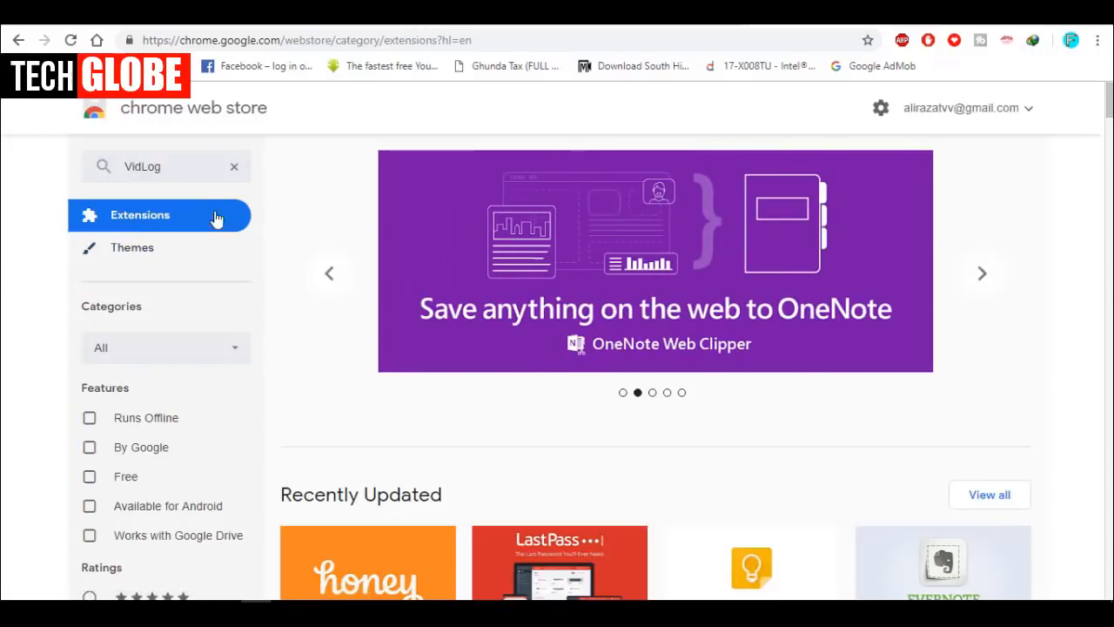
left_click(187, 168)
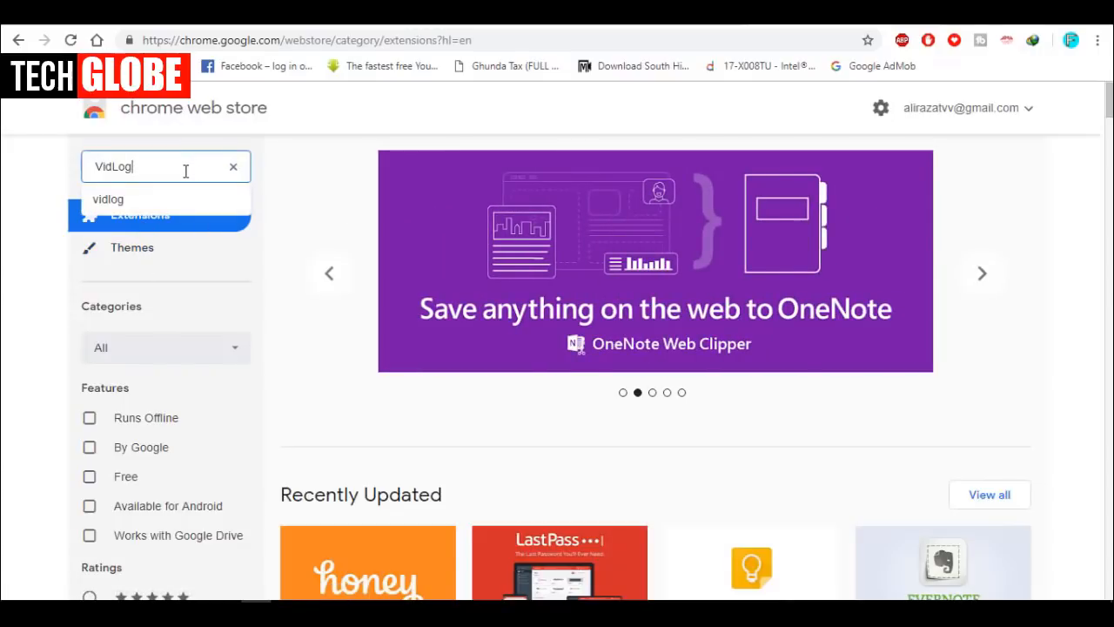
key("Return")
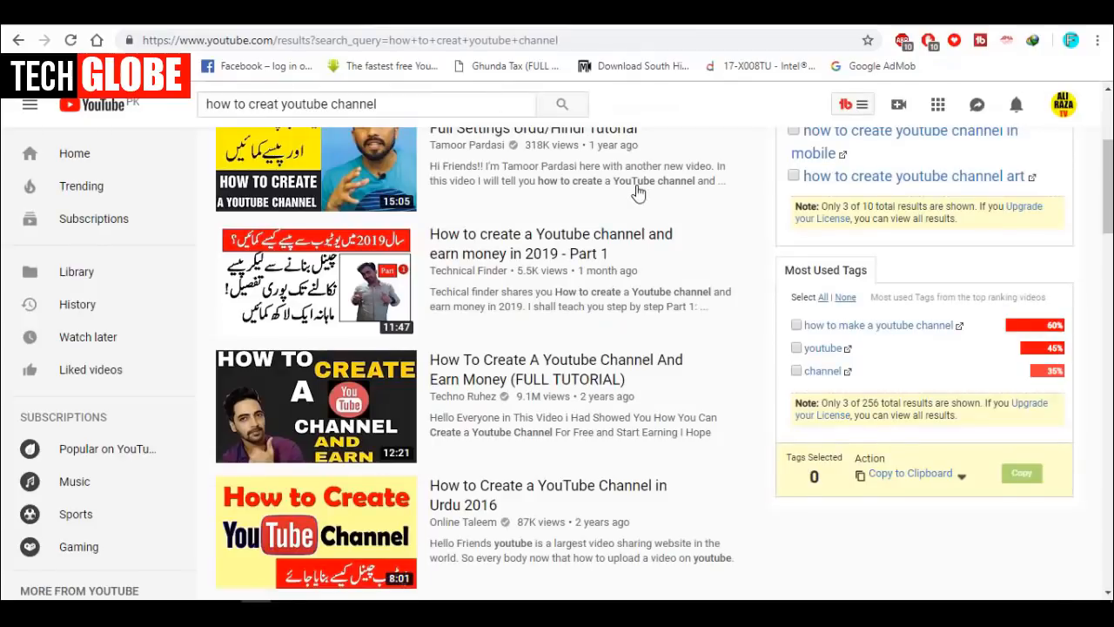
- Examine TubeBuddy's Search Explorer for the YouTube search "how to creat youtube channel", including related searches, most used tags and the video results
scroll(638, 193, "up", 5)
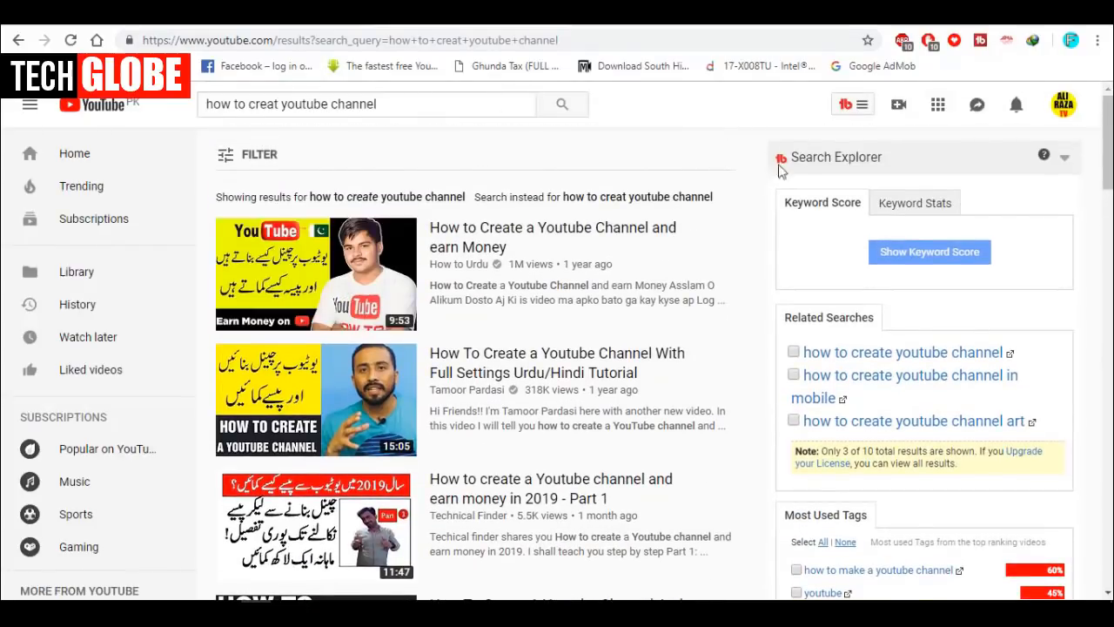
scroll(947, 183, "down", 2)
scroll(916, 276, "up", 2)
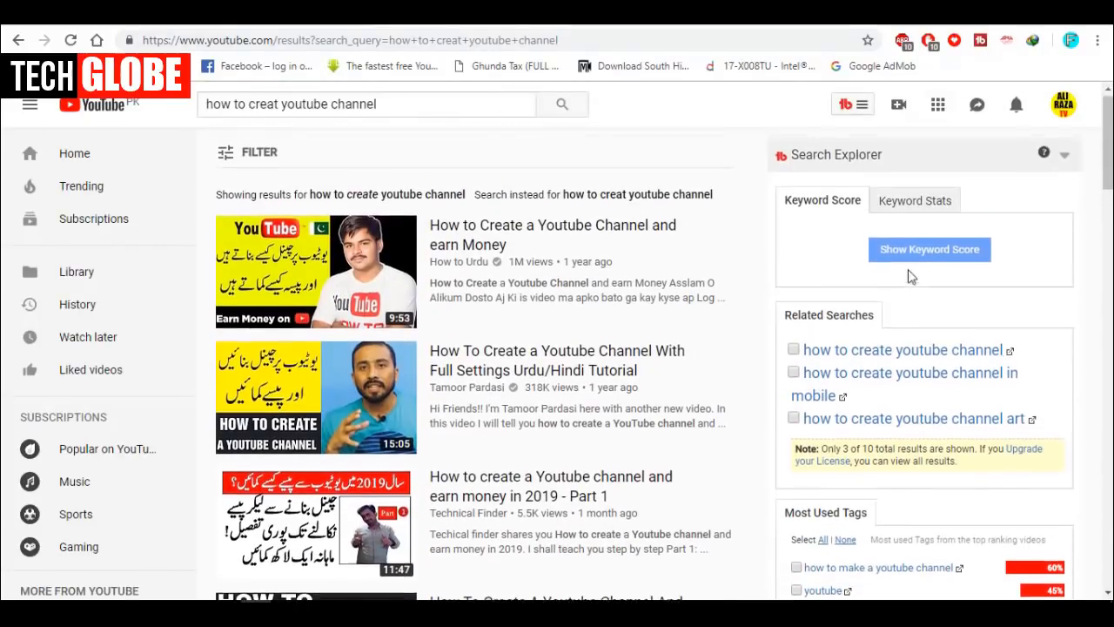
left_click_drag(376, 103, 209, 104)
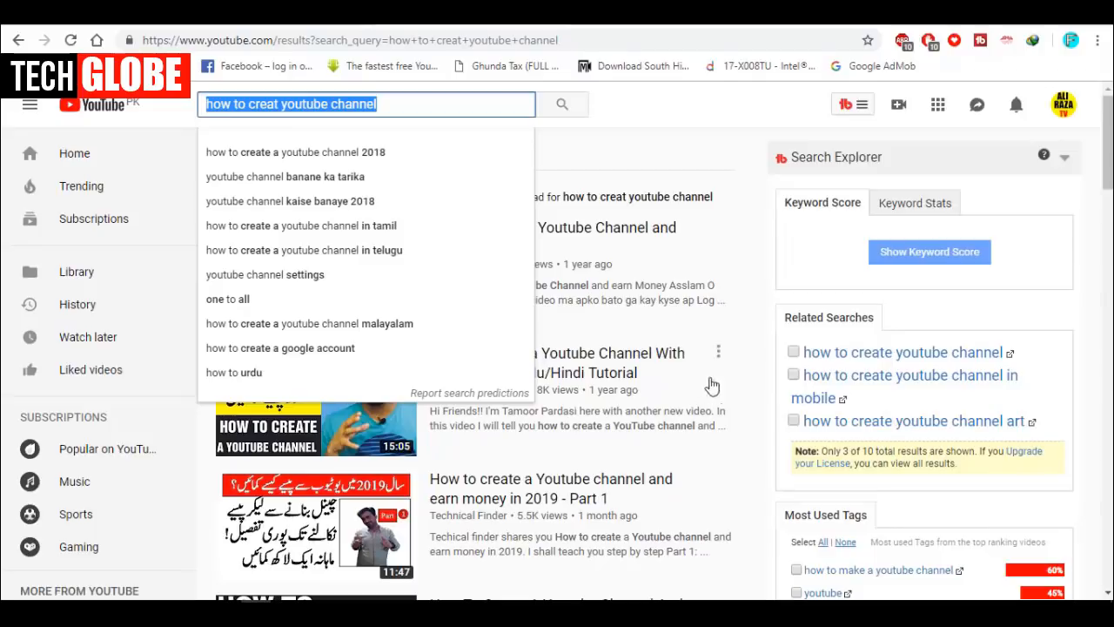
scroll(780, 293, "down", 1)
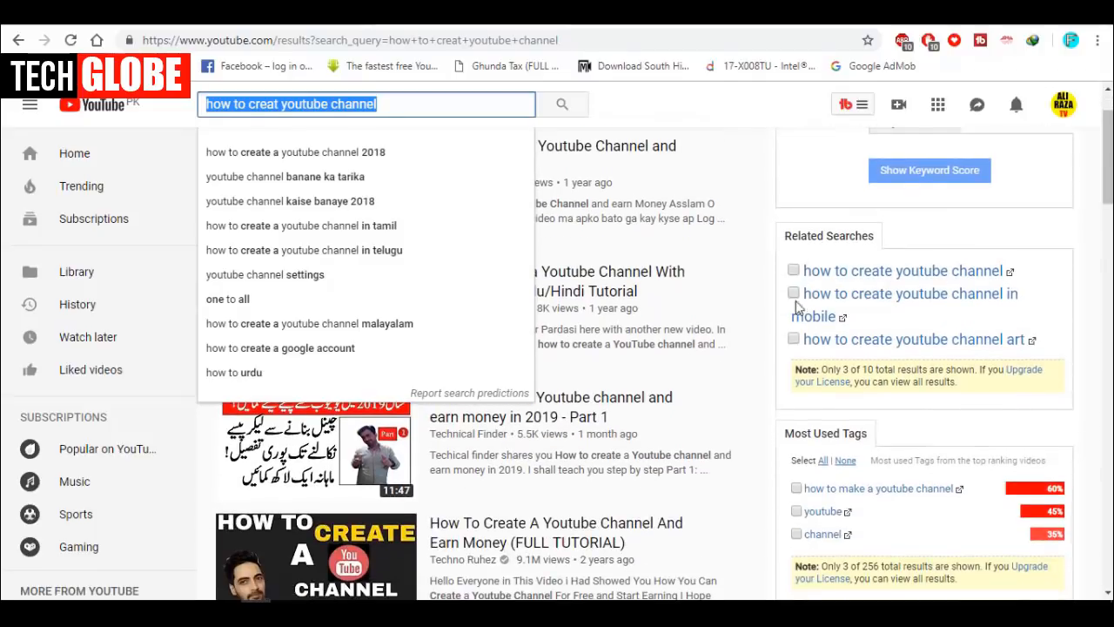
scroll(862, 448, "down", 2)
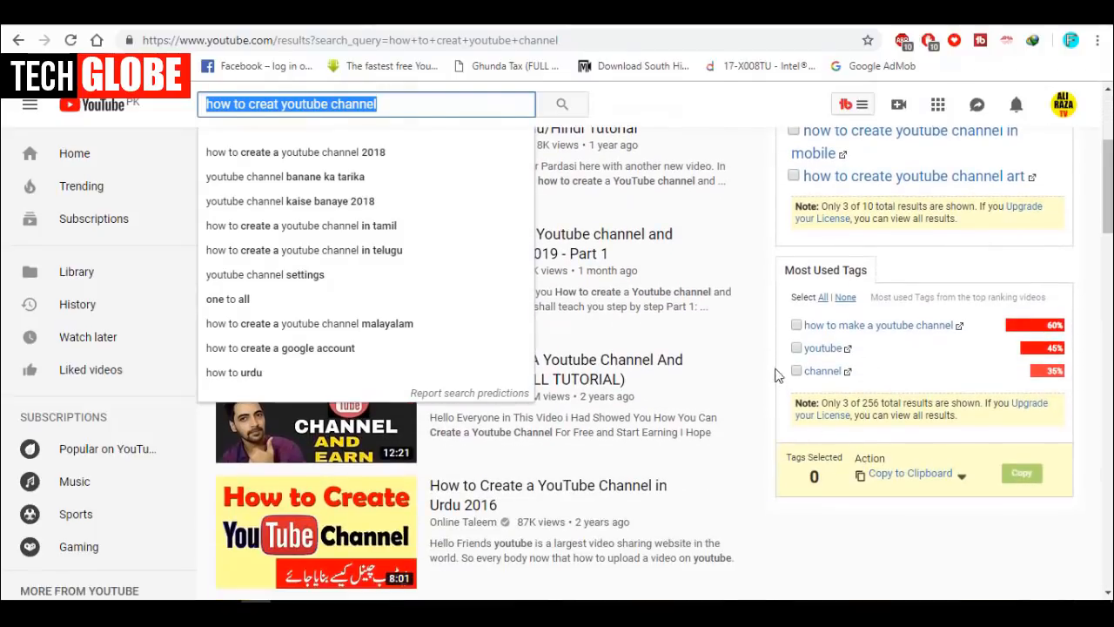
scroll(871, 331, "up", 2)
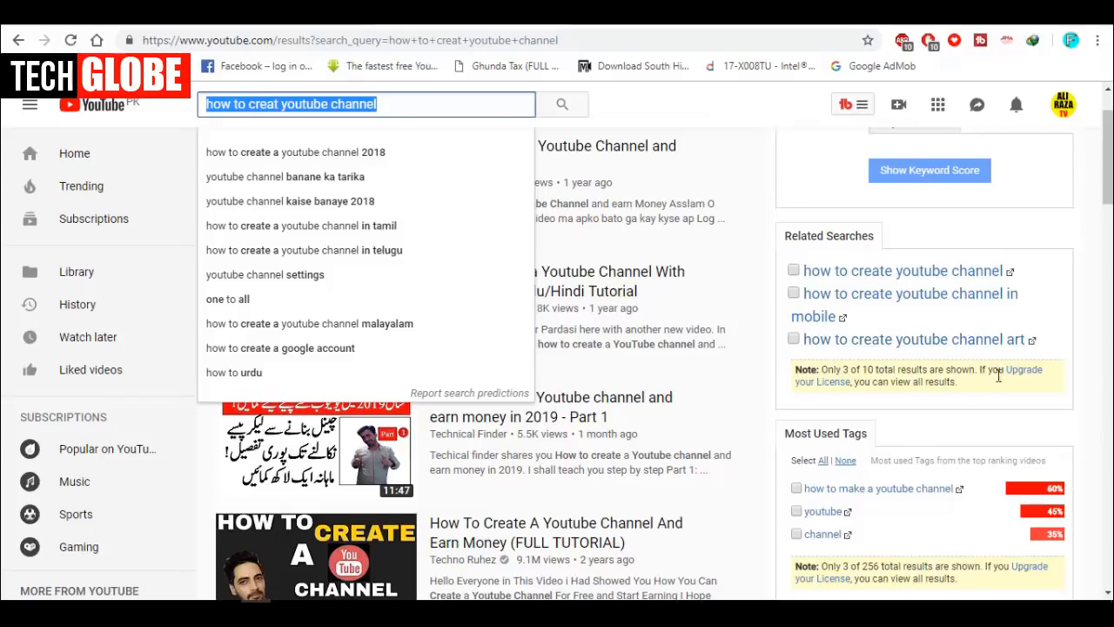
scroll(883, 461, "down", 1)
scroll(735, 256, "down", 3)
scroll(735, 257, "down", 3)
left_click(949, 388)
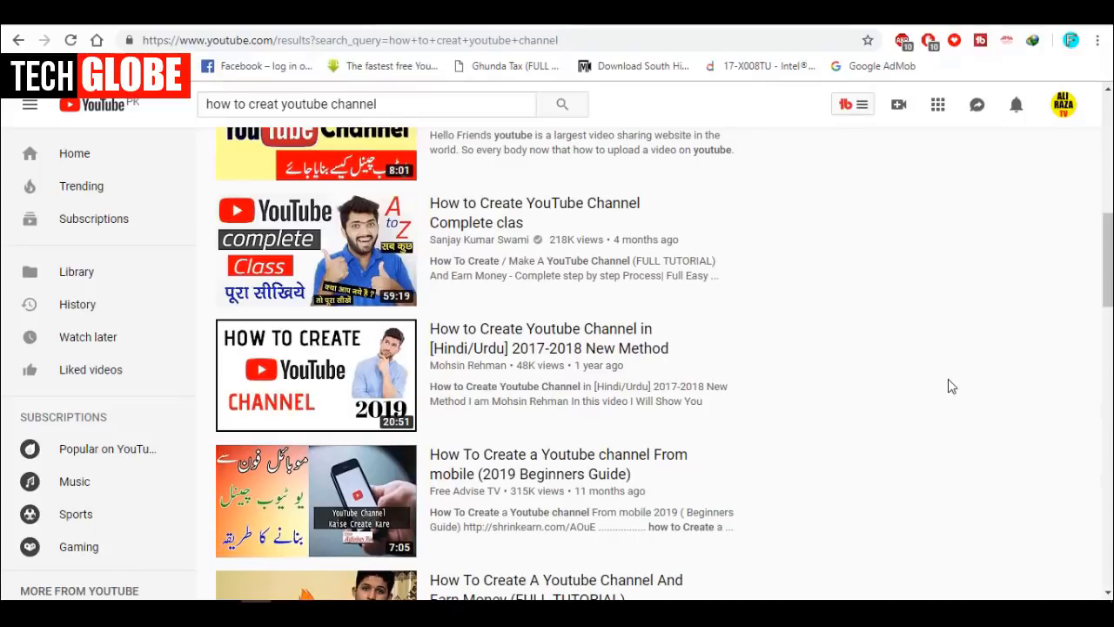
- Open the video "How To Create a Youtube channel From mobile (2019 Beginners Guide)" in a new tab and pause its playback
right_click(498, 283)
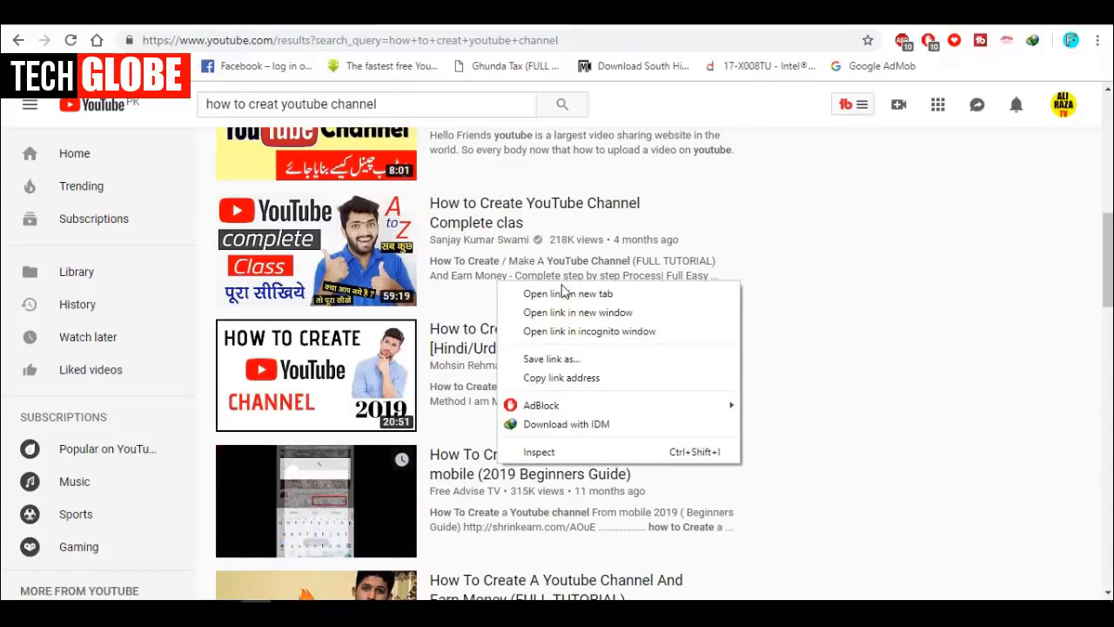
left_click(564, 296)
left_click(516, 14)
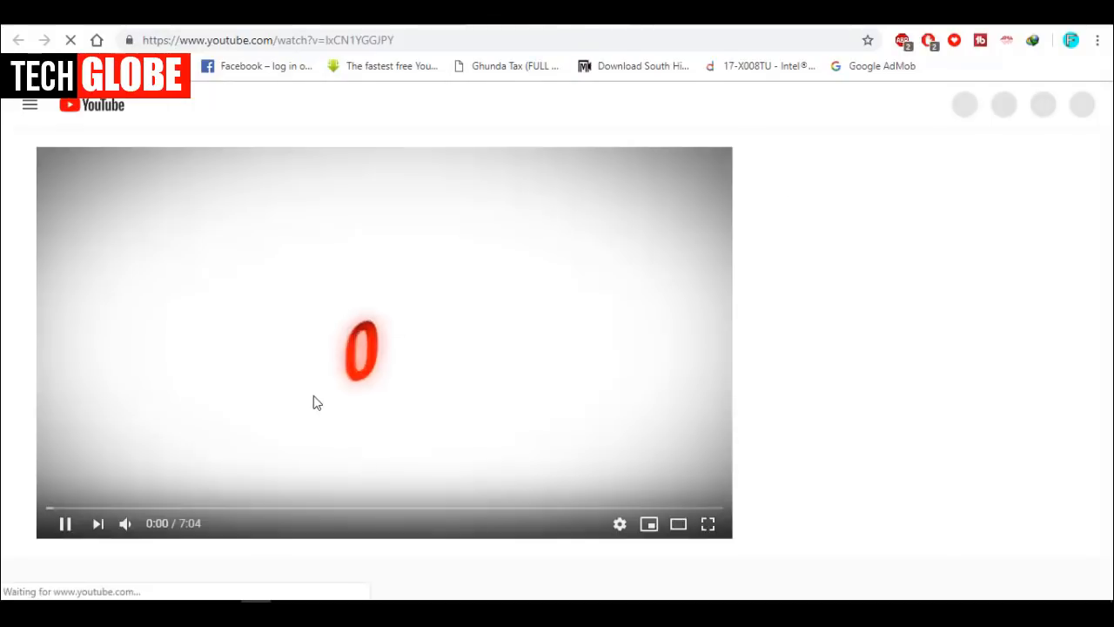
left_click(64, 523)
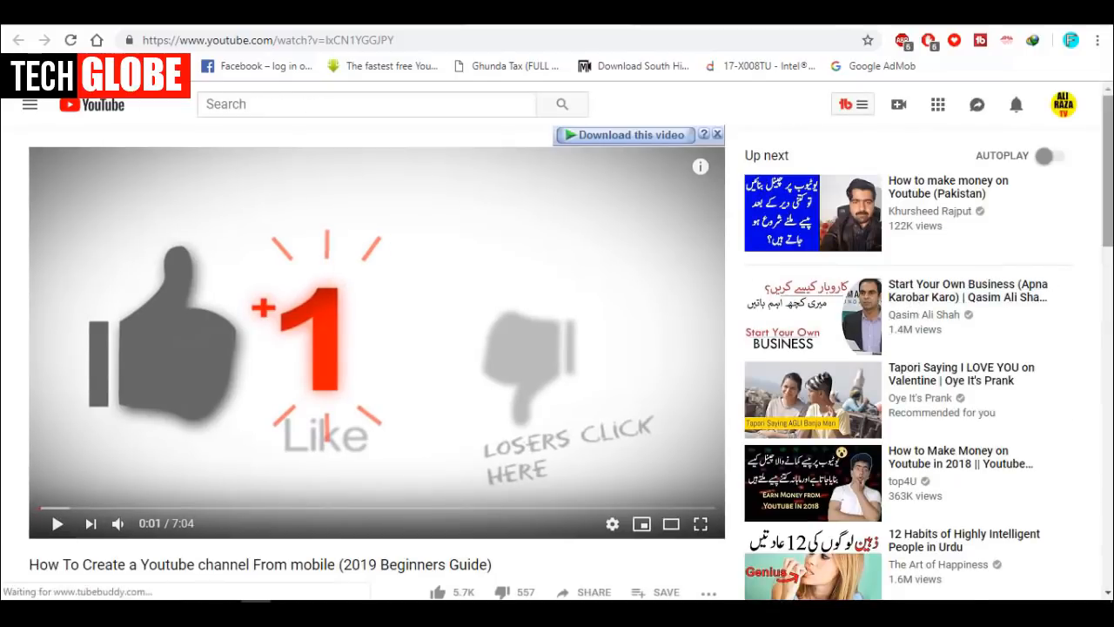
- Examine TubeBuddy's Videolytics for the paused video, including its tags, best practices and summary statistics
scroll(801, 366, "down", 3)
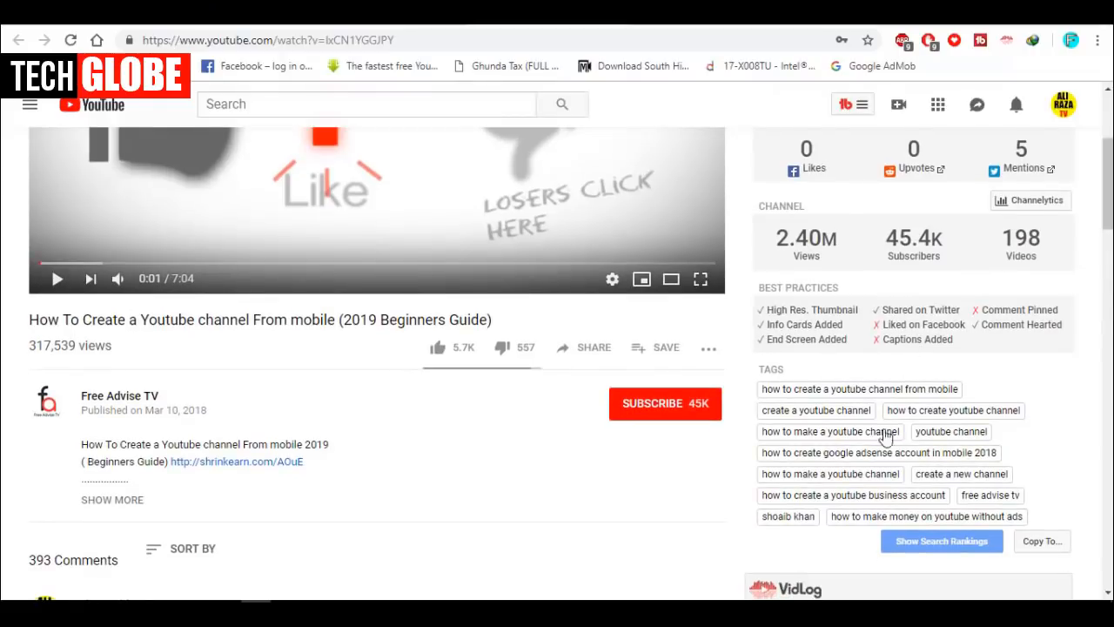
scroll(870, 409, "up", 3)
scroll(785, 292, "up", 1)
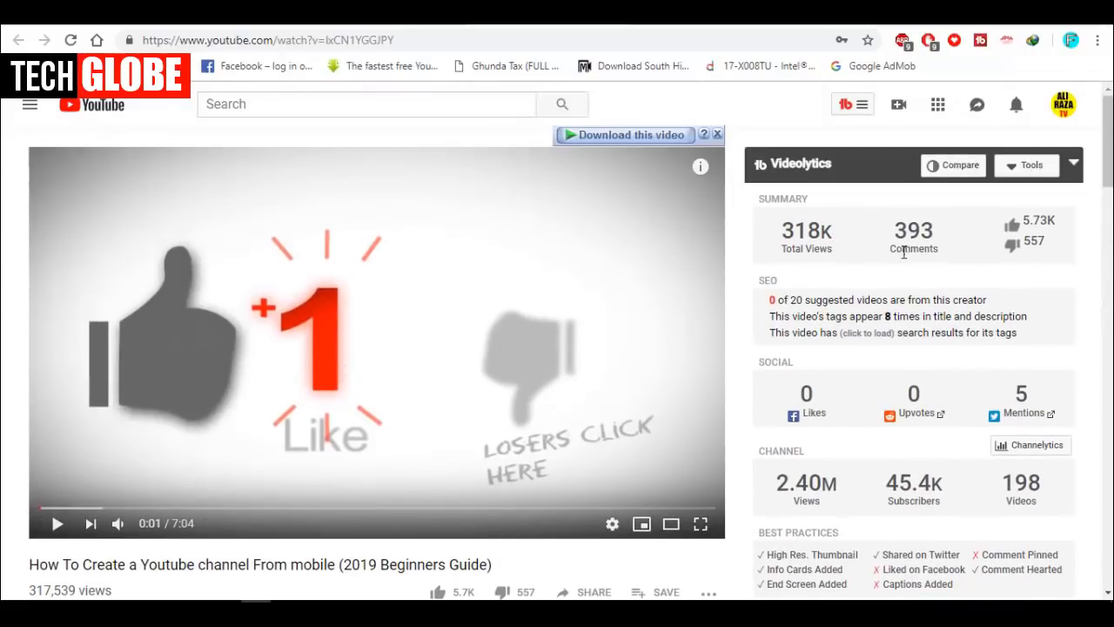
- Review the SEO, social and channel figures and the tags in the video's Videolytics
scroll(1018, 235, "down", 1)
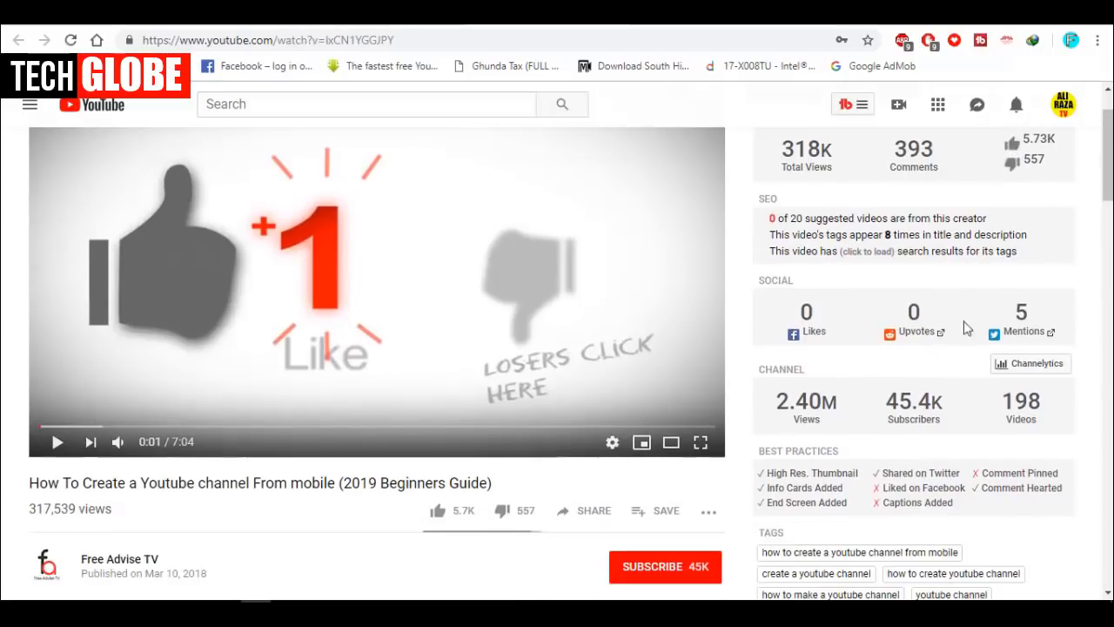
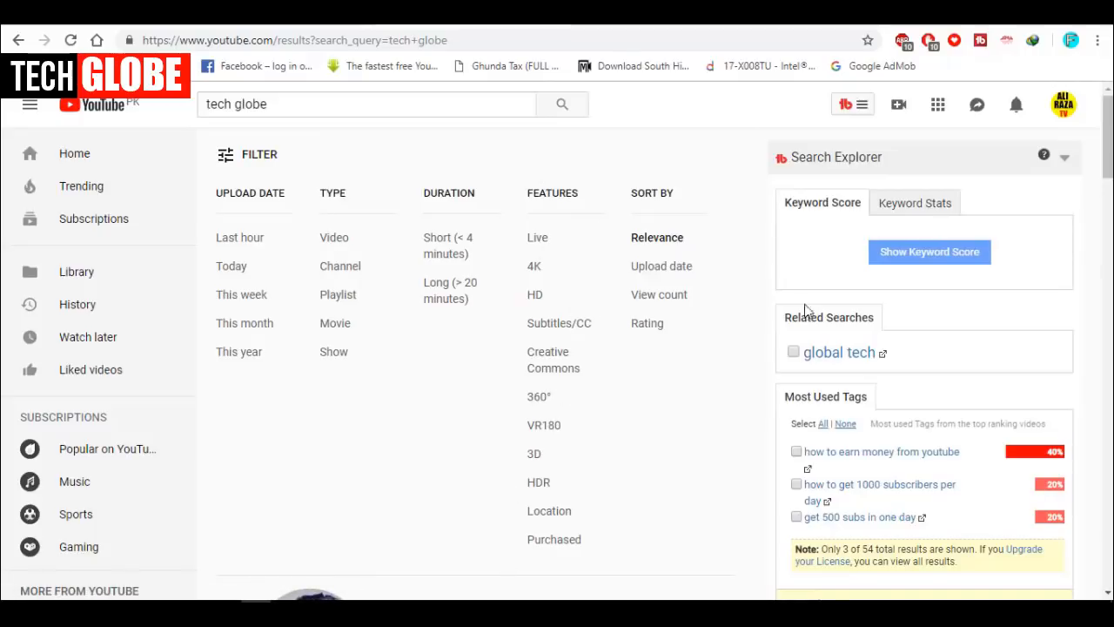
- Filter the "tech globe" search results to 4K videos and sort them by view count
left_click(537, 268)
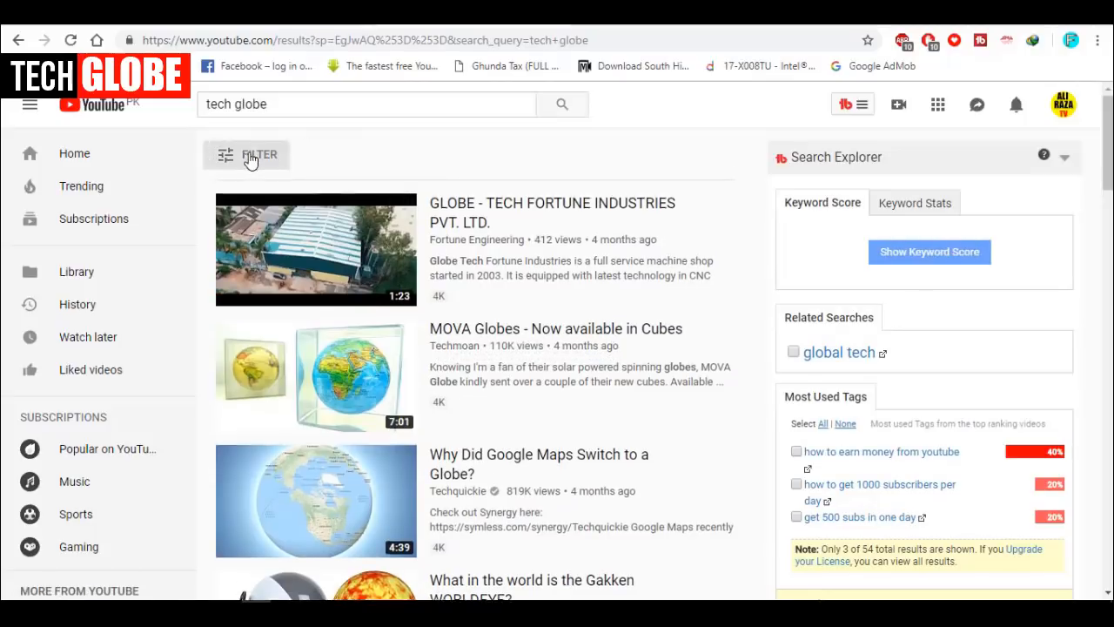
left_click(250, 154)
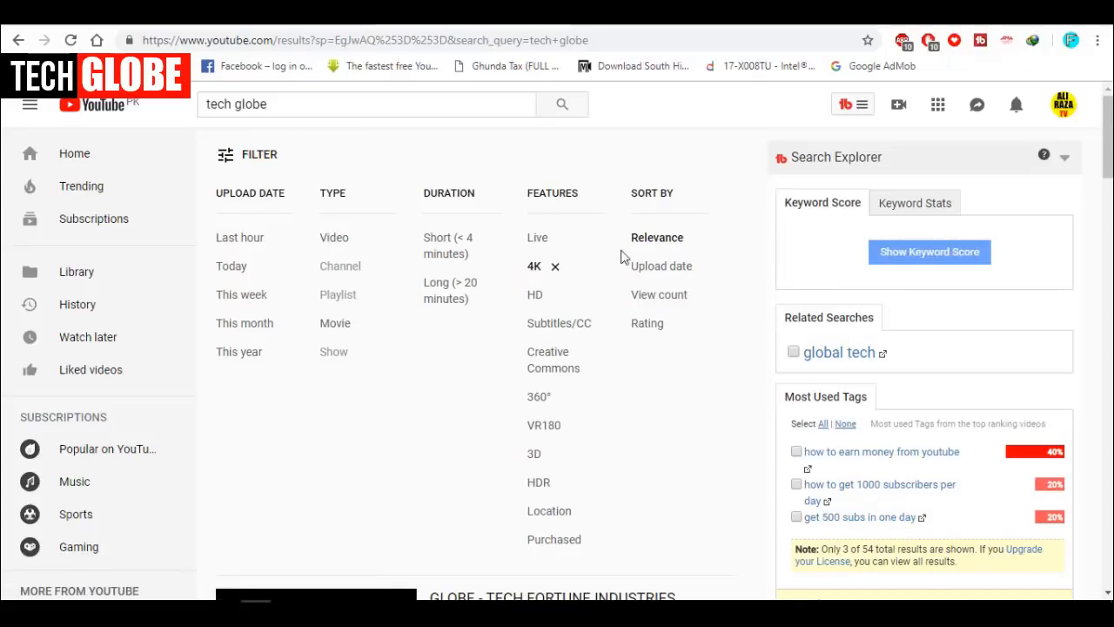
left_click(674, 298)
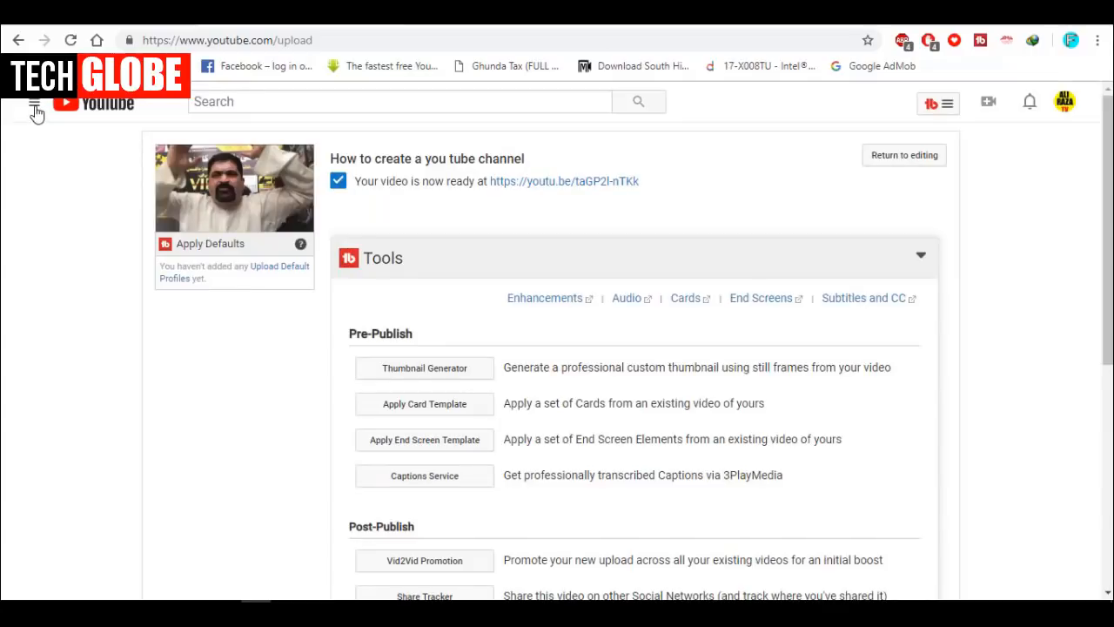
- Open YouTube's Trending page in a new tab from the upload page and switch to it
left_click(35, 108)
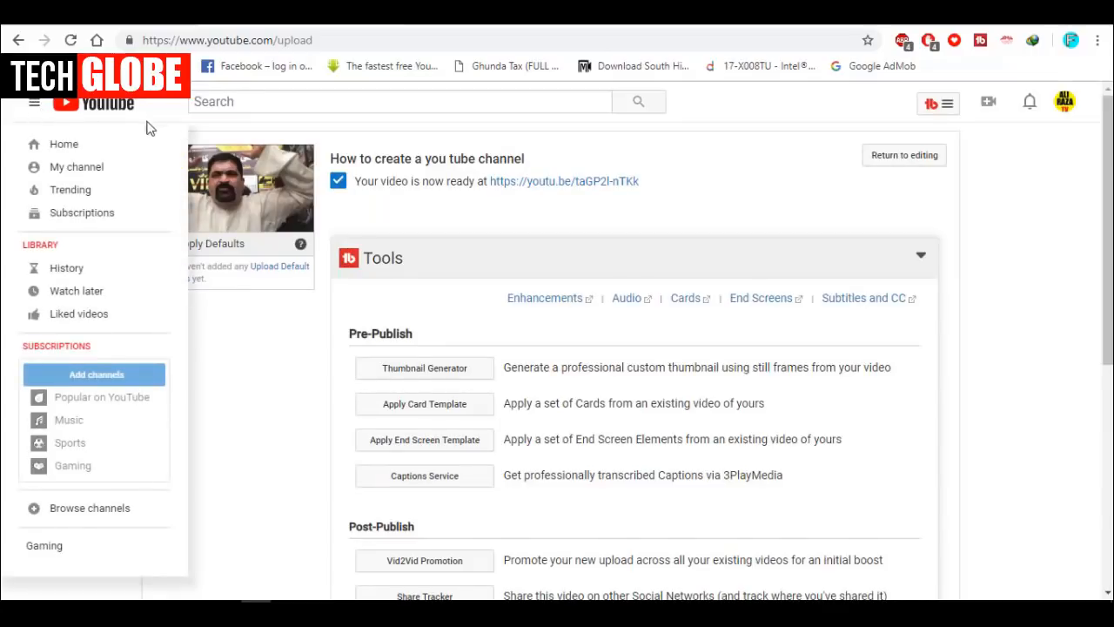
right_click(77, 197)
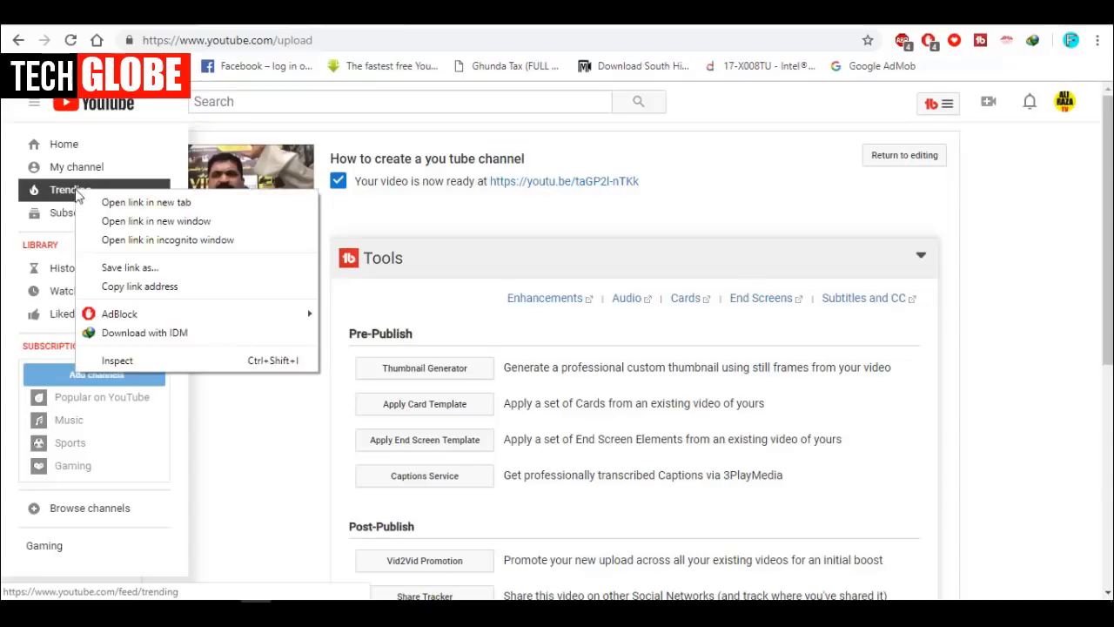
left_click(107, 204)
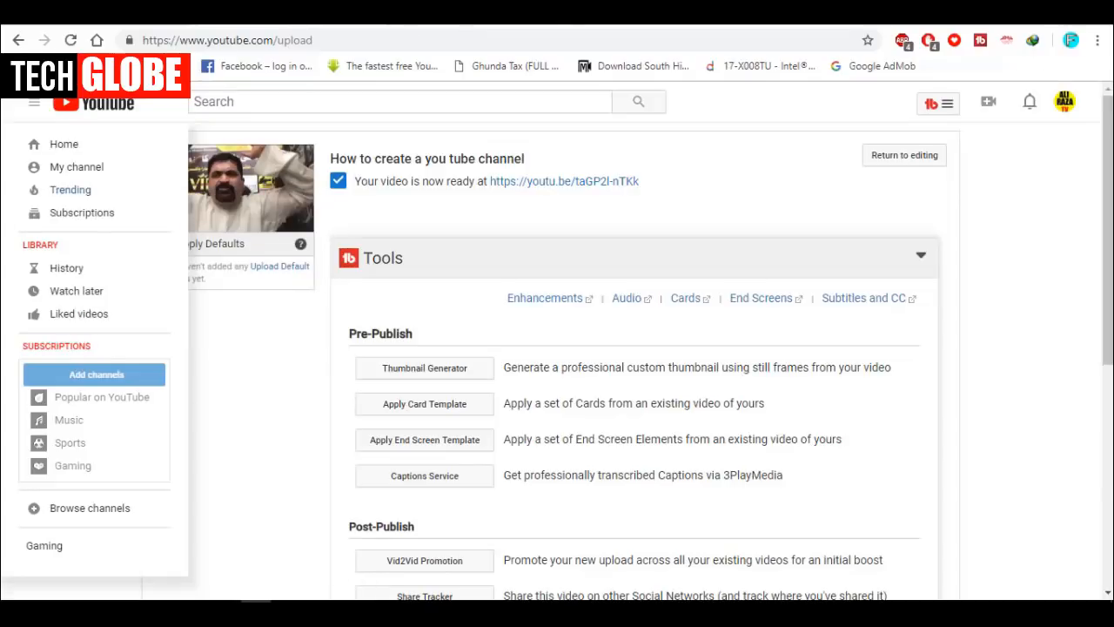
left_click(487, 13)
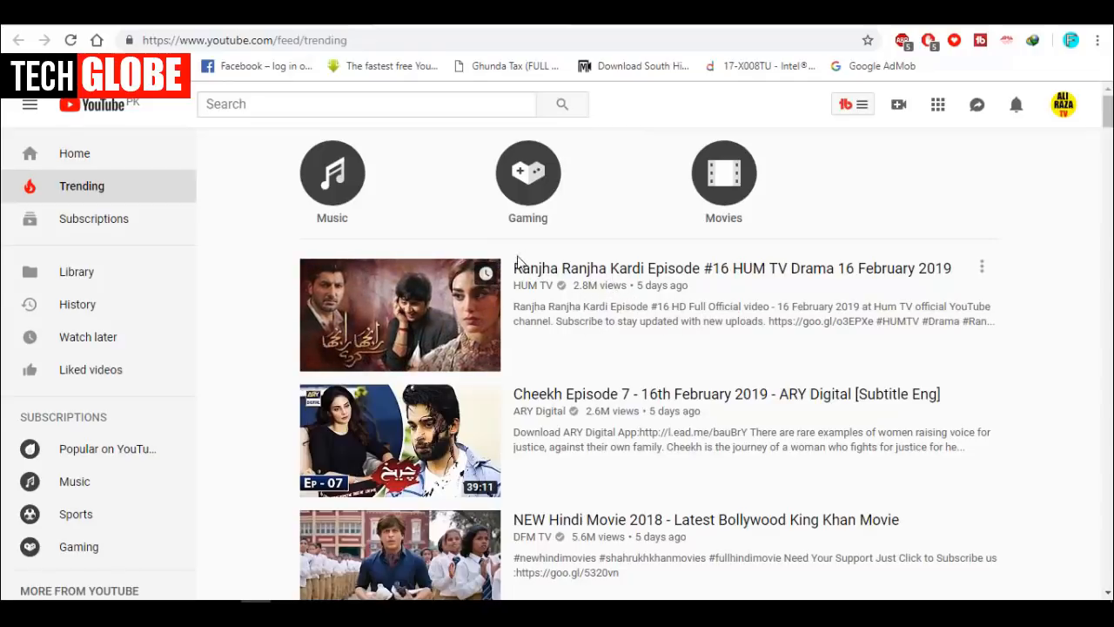
- Open the trending video "Ranjha Ranjha Kardi Episode #16 HUM TV Drama 16 February 2019" and pause its playback
left_click(590, 269)
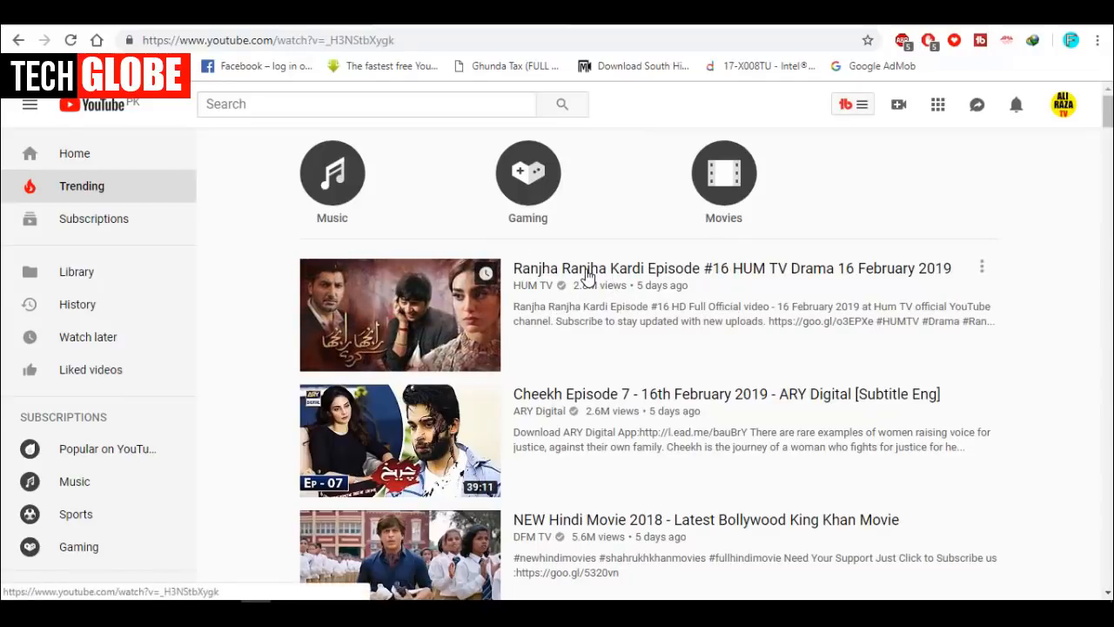
scroll(26, 463, "down", 1)
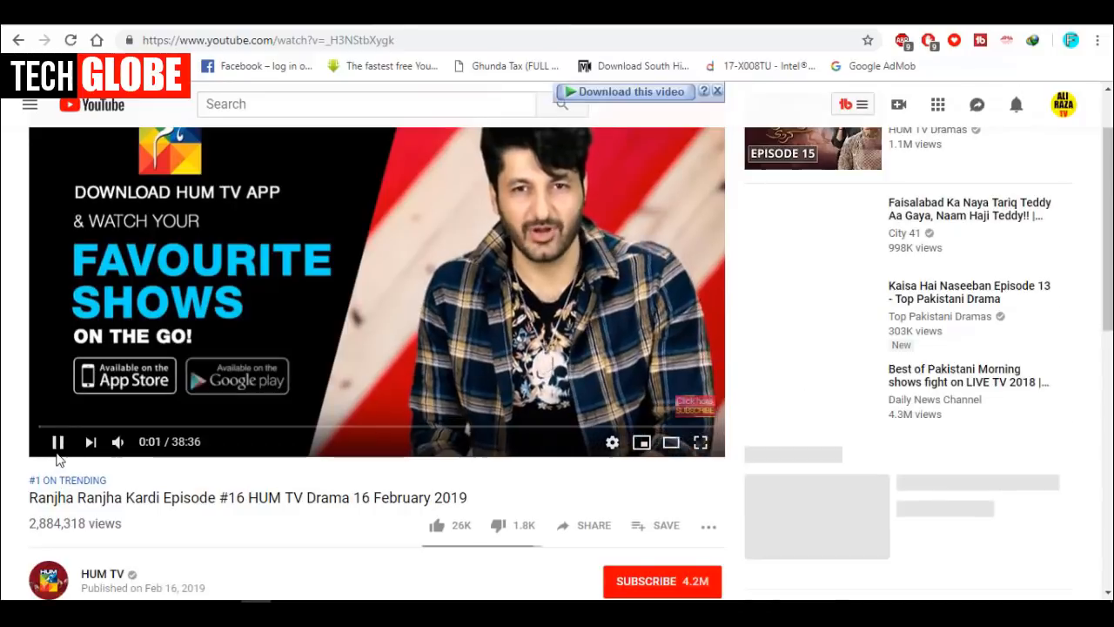
left_click(58, 441)
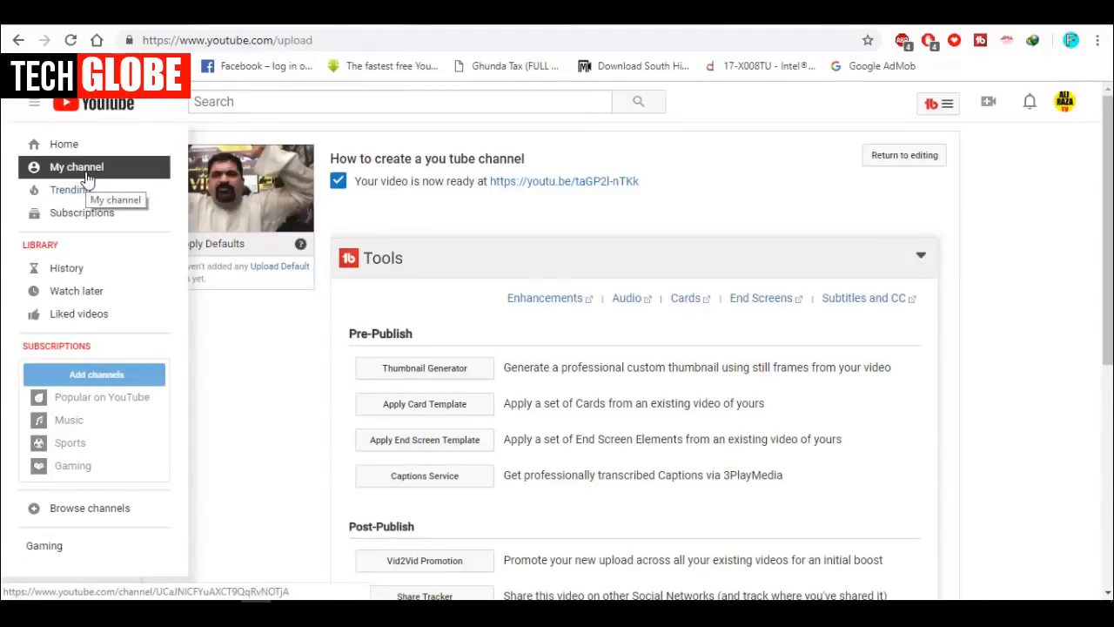
- Open the account's own channel page from the upload page and look over its uploads
left_click(87, 179)
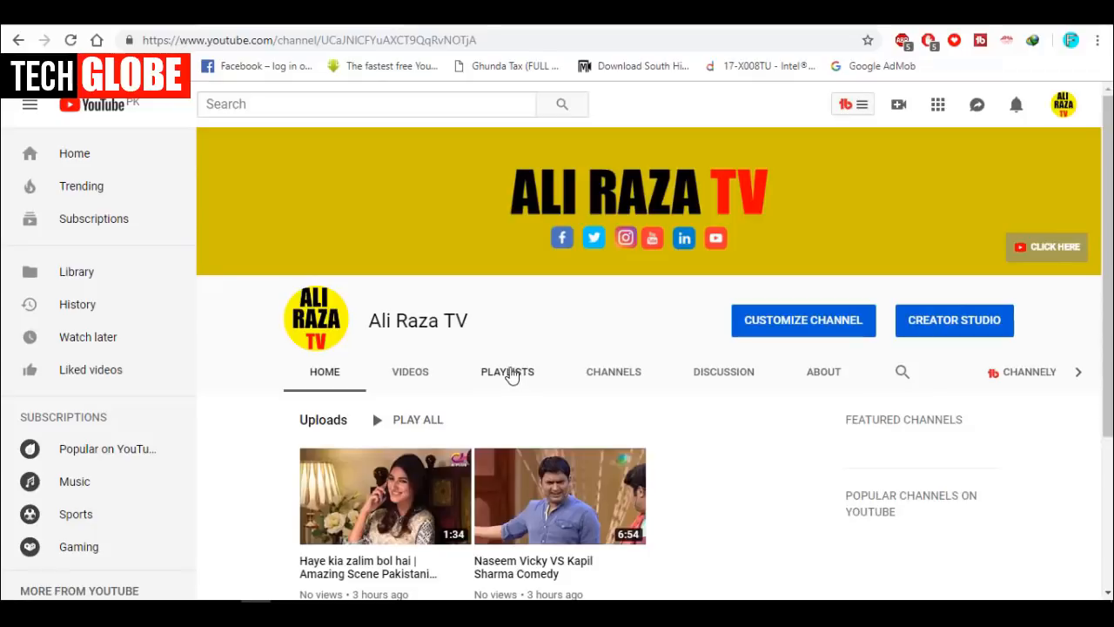
scroll(511, 359, "down", 1)
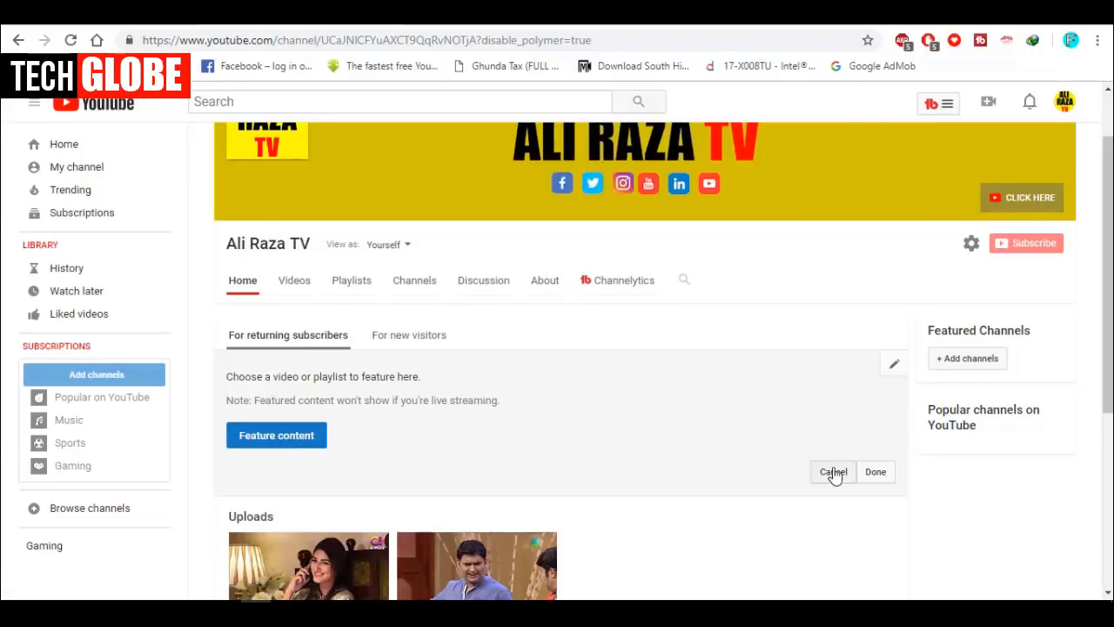
- Feature the upload "Naseem Vicky VS Kapil Sharma Comedy" for returning subscribers, leaving the optional heading empty
left_click(304, 442)
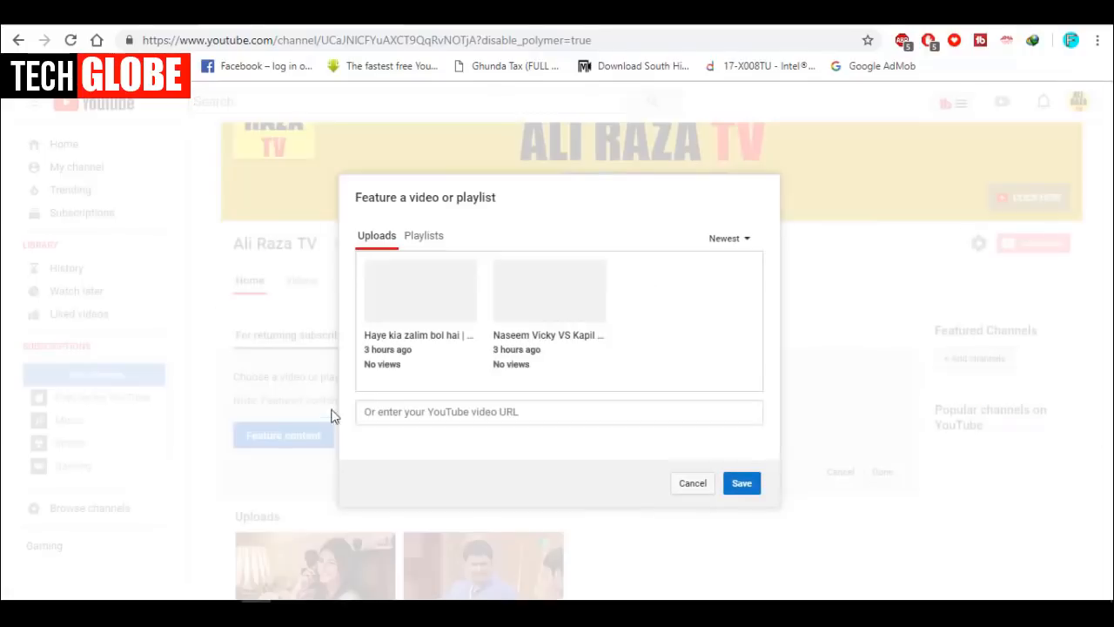
left_click(562, 313)
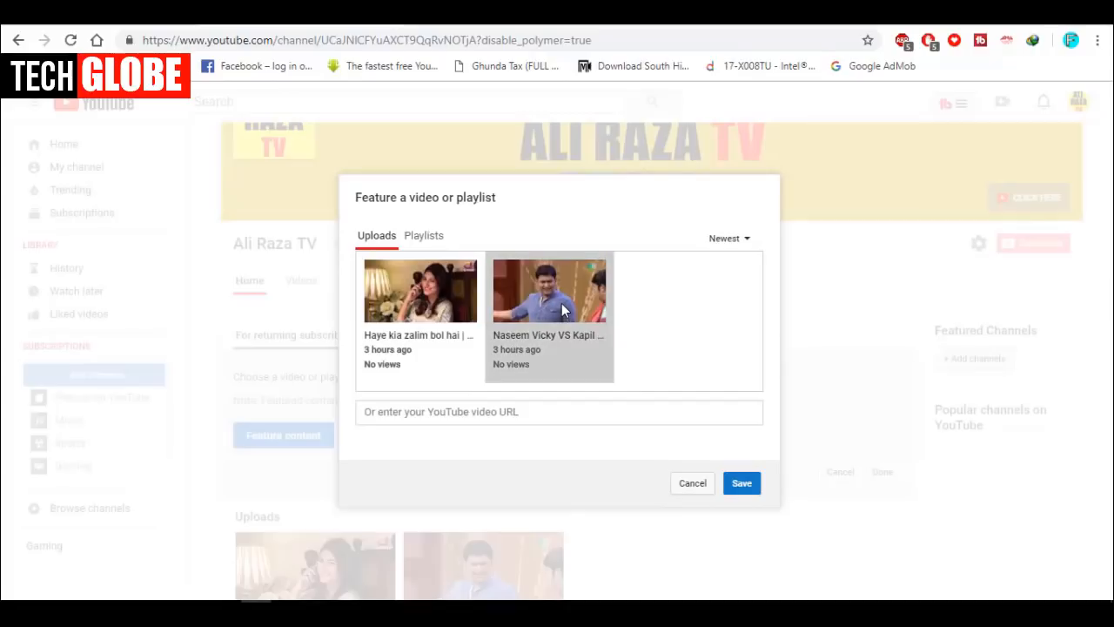
left_click(742, 490)
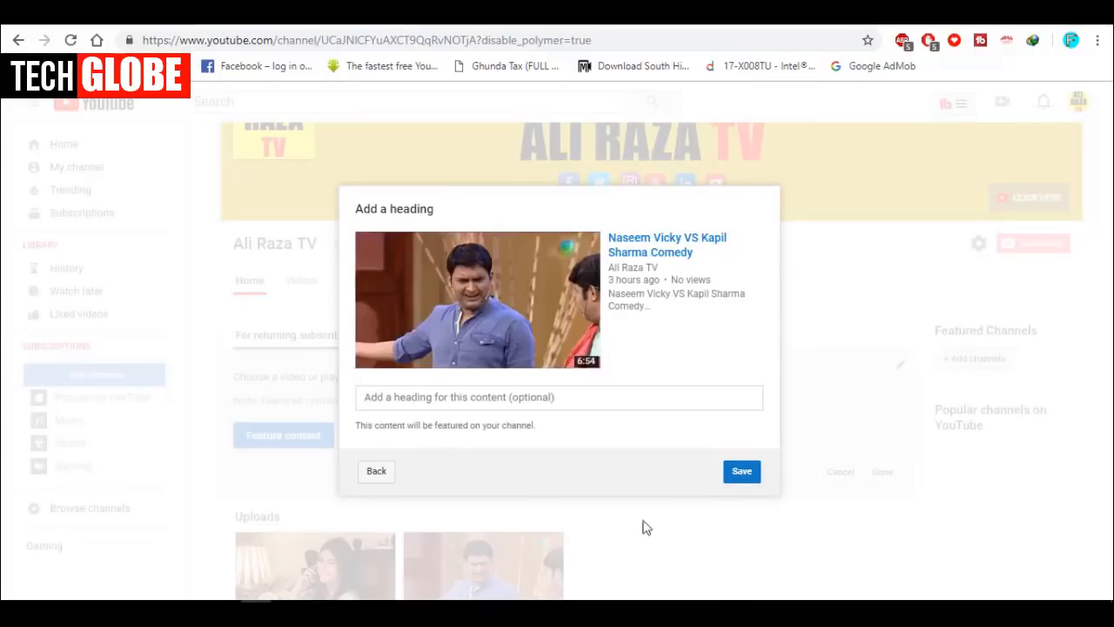
left_click(379, 398)
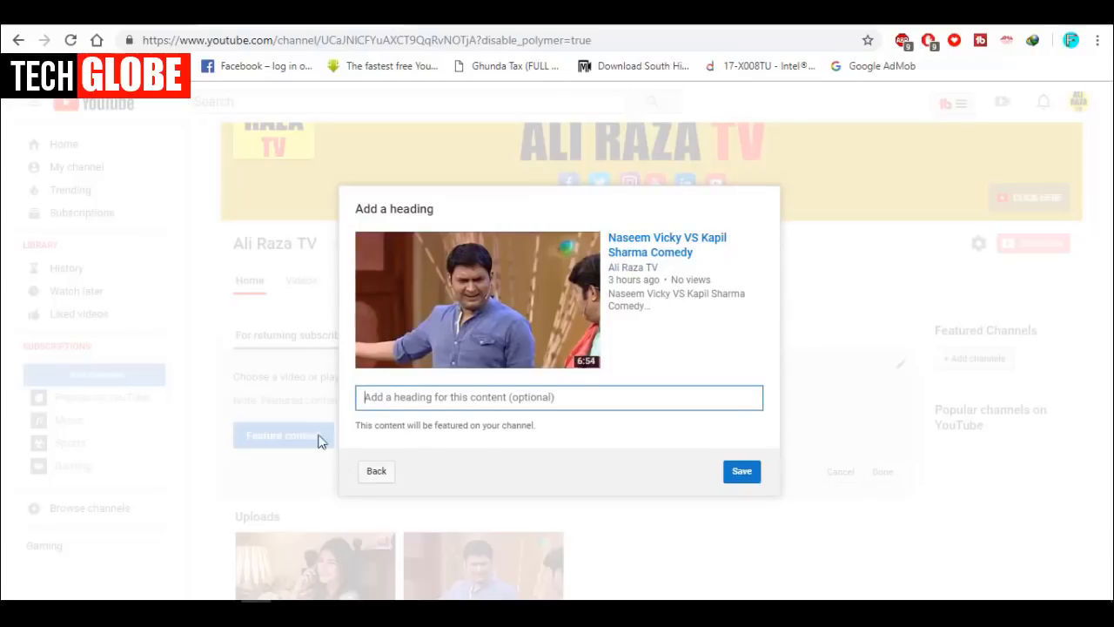
left_click(741, 471)
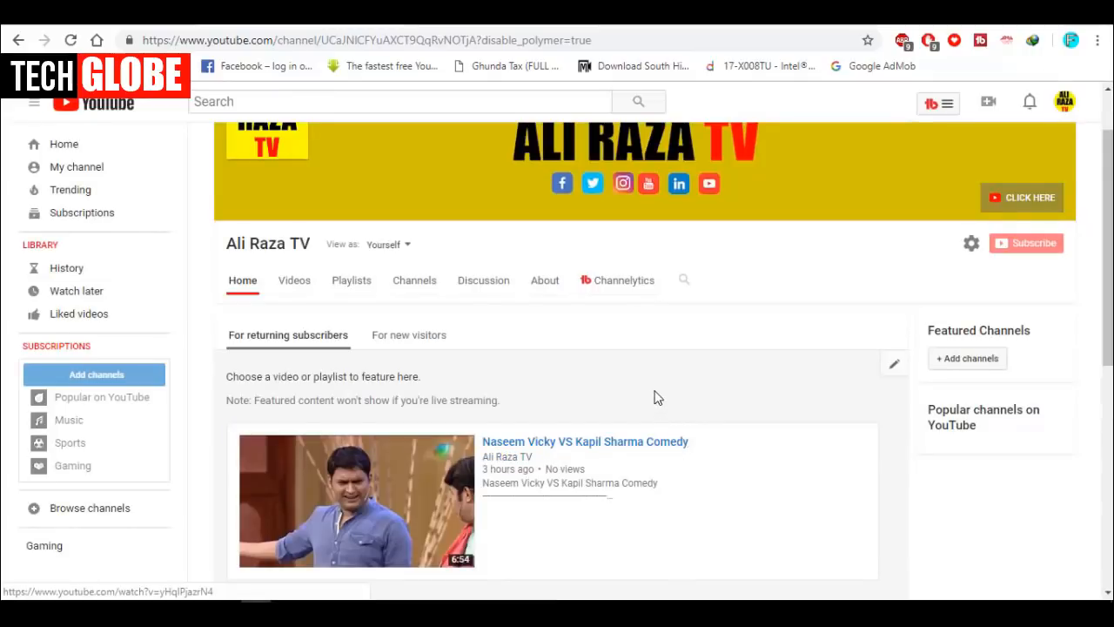
- Set the upload "Haye kia zalim bol hai" as the channel trailer for new visitors
scroll(657, 398, "down", 1)
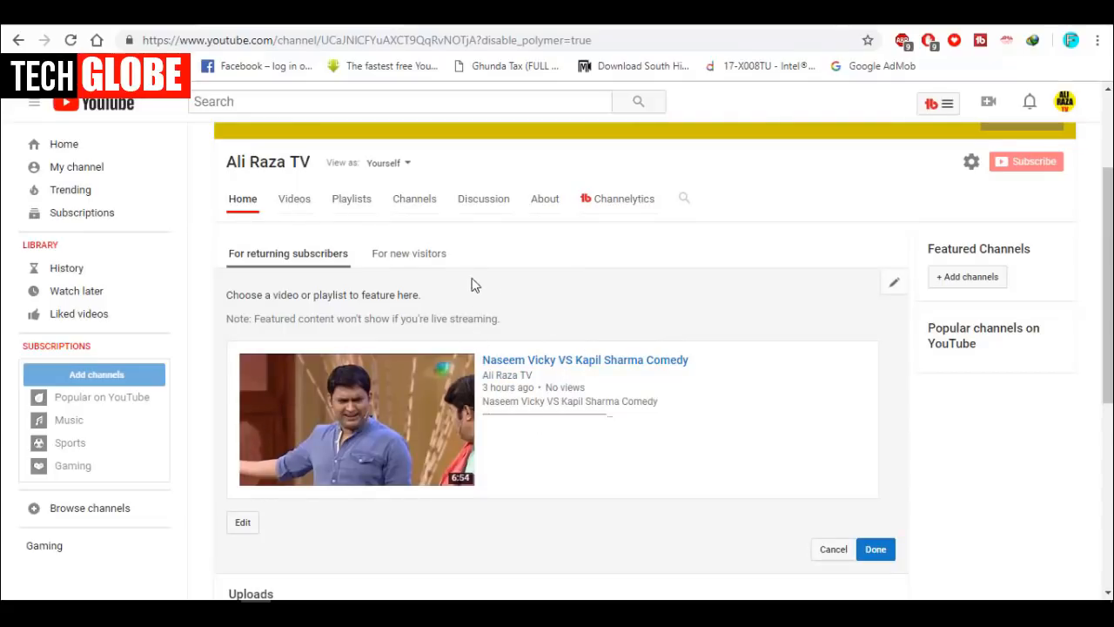
left_click(439, 259)
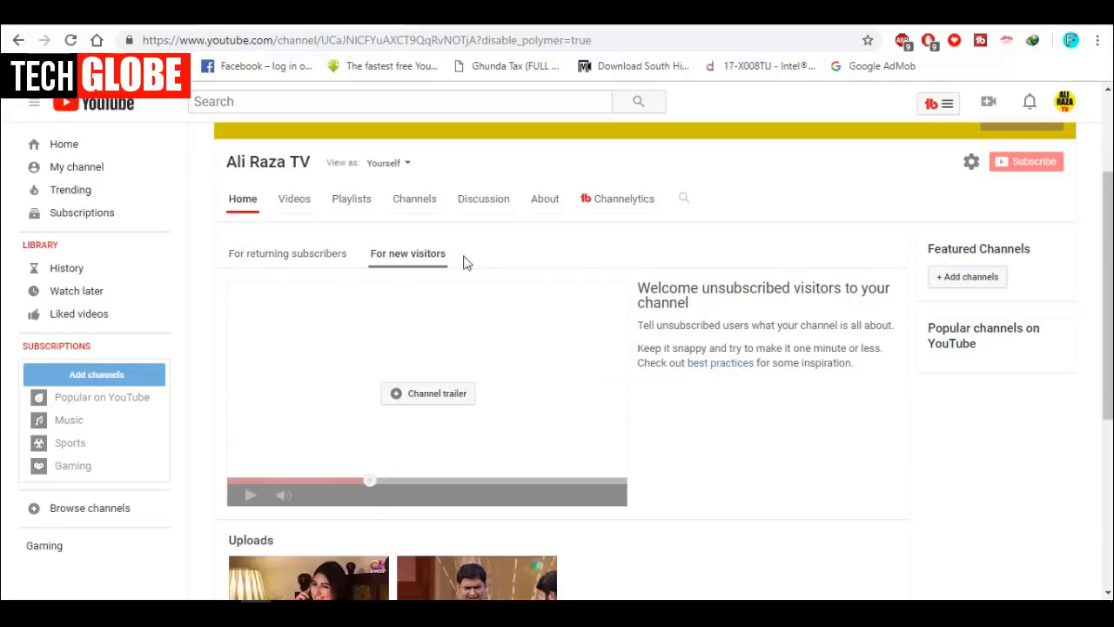
scroll(601, 301, "up", 2)
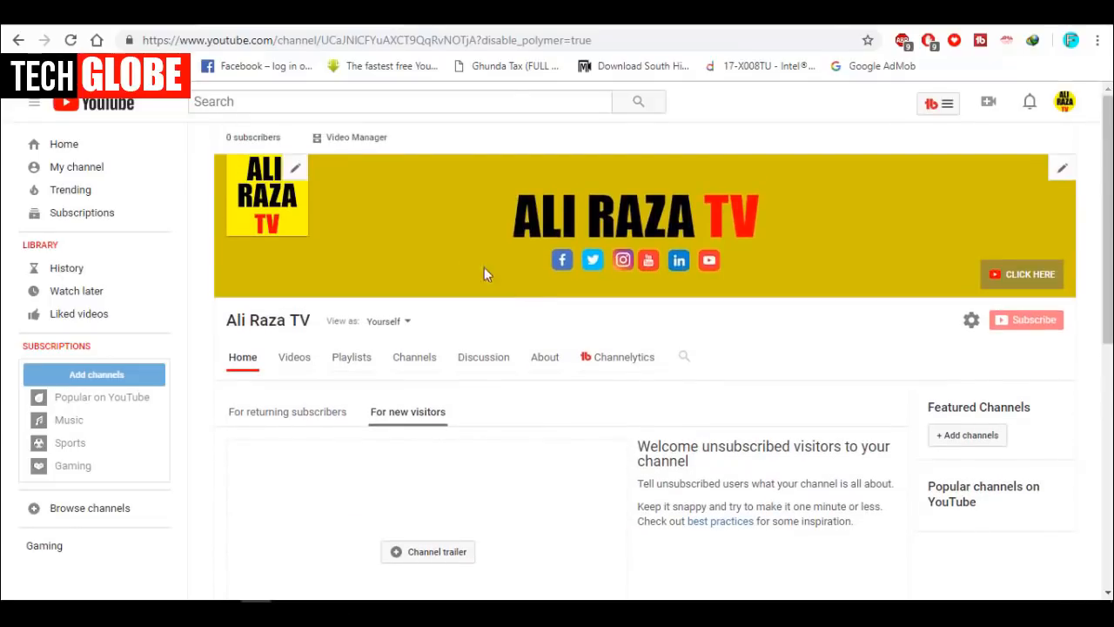
scroll(478, 214, "down", 1)
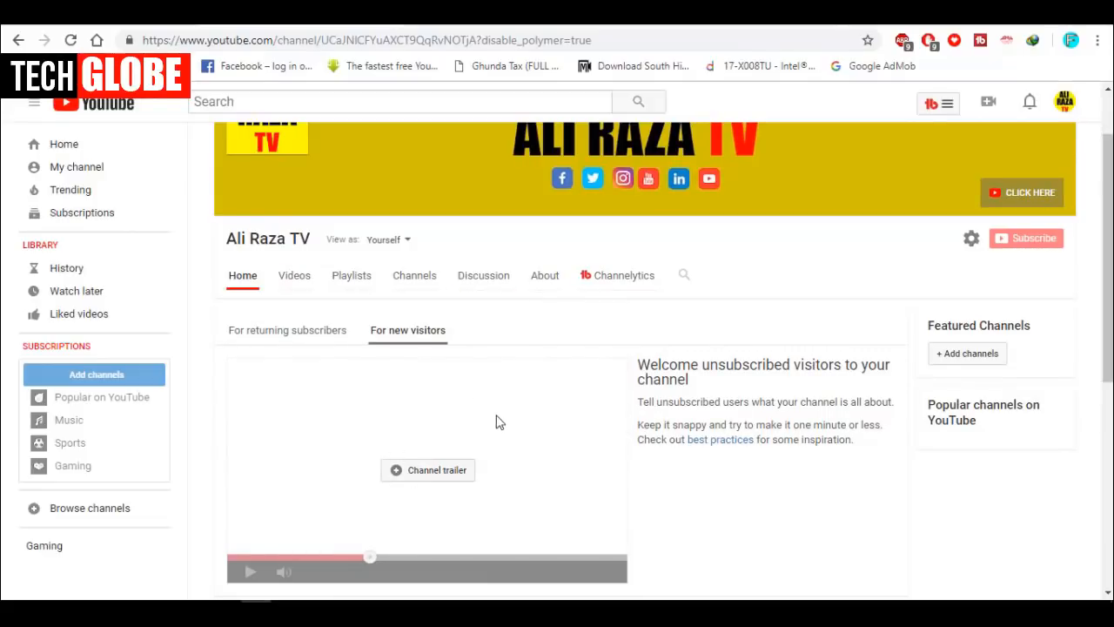
left_click(451, 482)
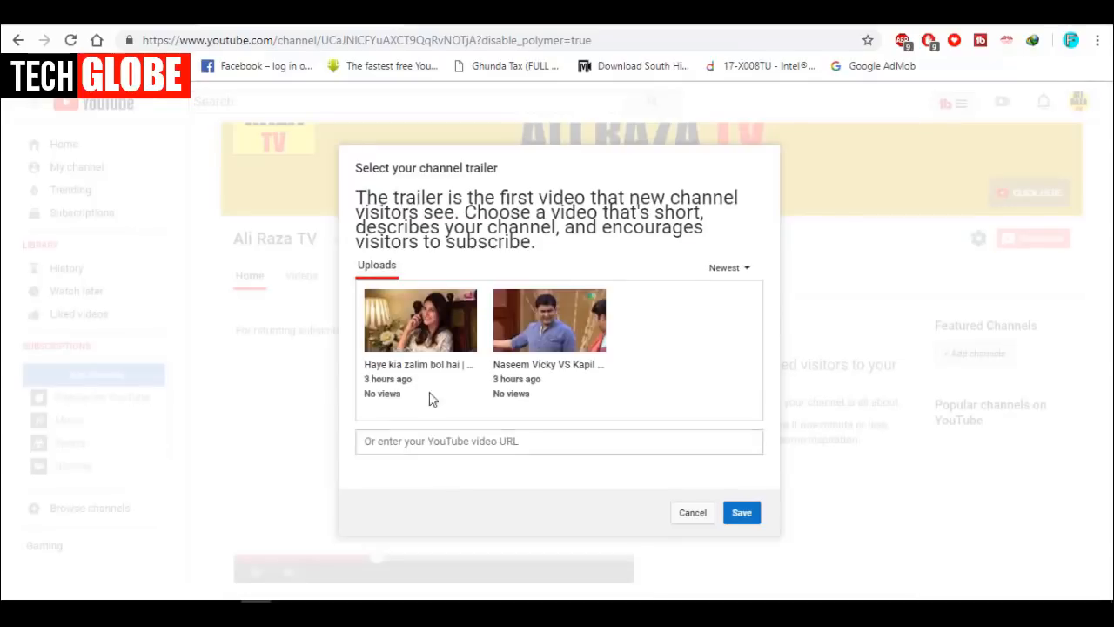
left_click(429, 327)
left_click(742, 515)
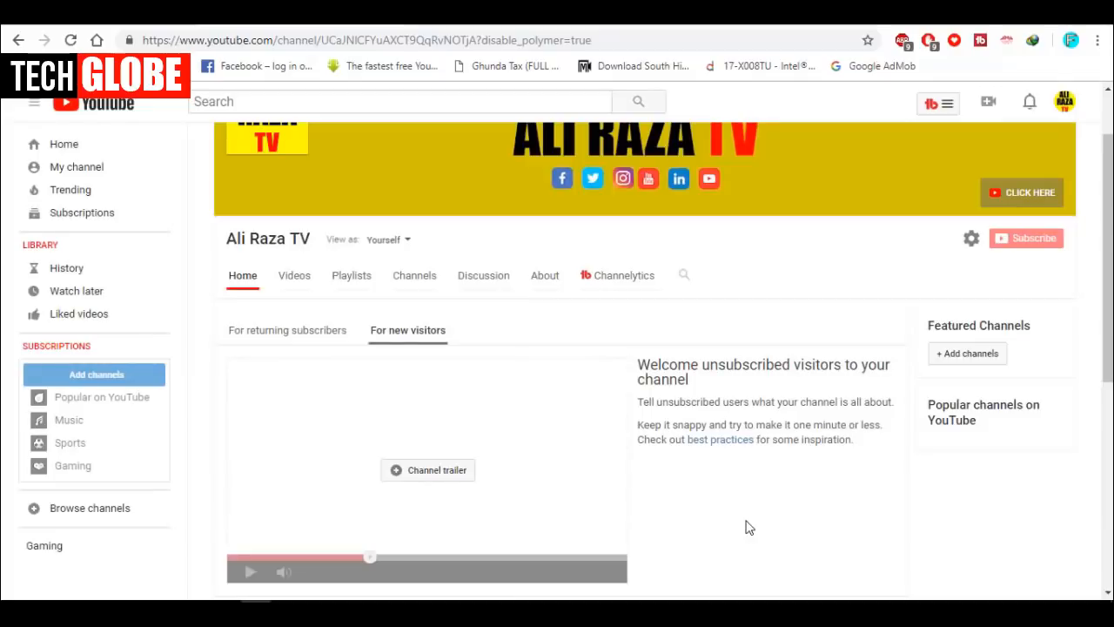
- Review the channel home page, from the new visitors' trailer down to the uploads row and the section area
scroll(745, 522, "down", 3)
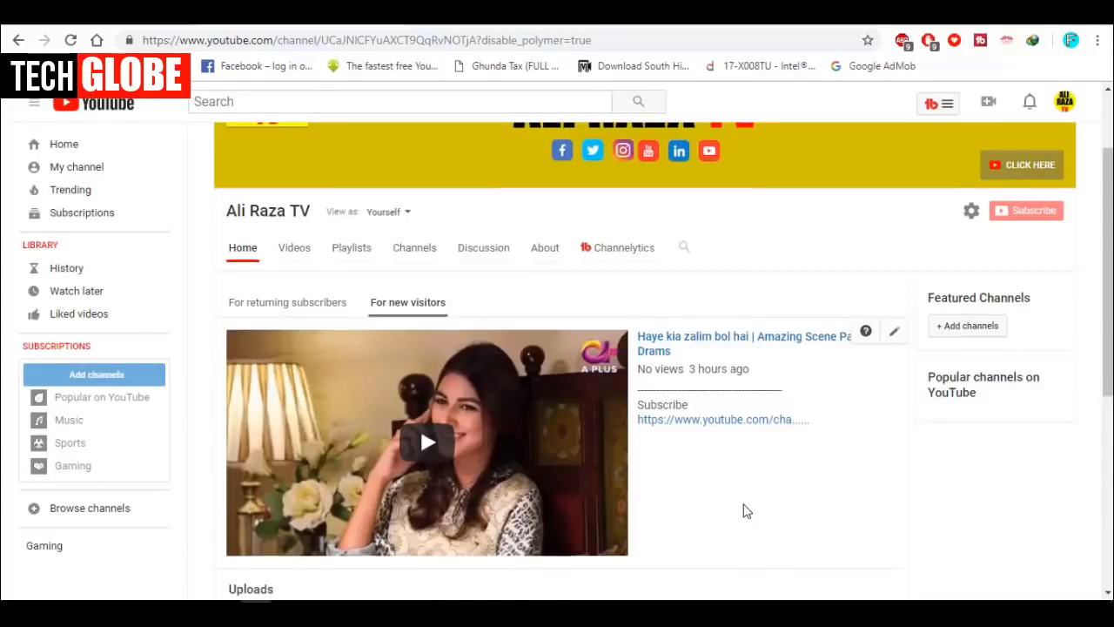
scroll(670, 440, "up", 2)
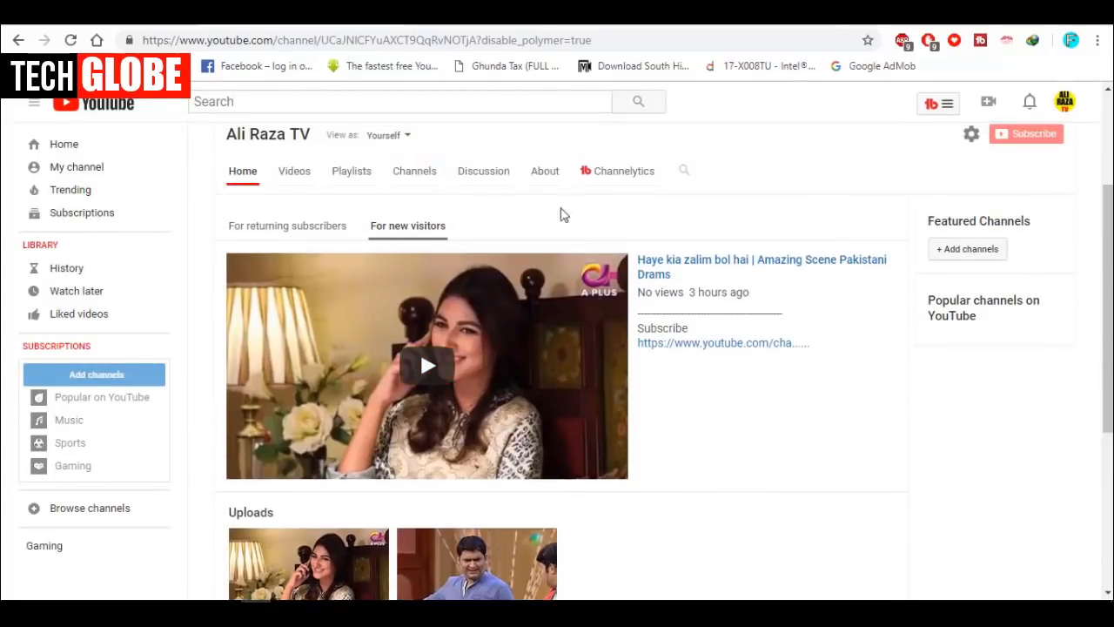
scroll(742, 280, "down", 3)
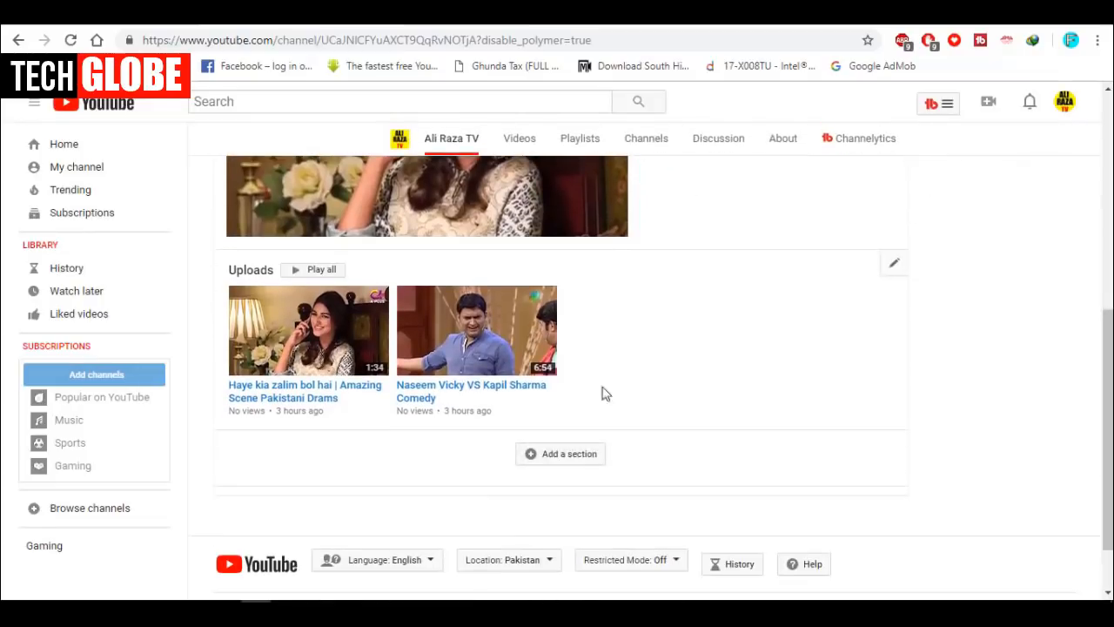
scroll(705, 344, "down", 2)
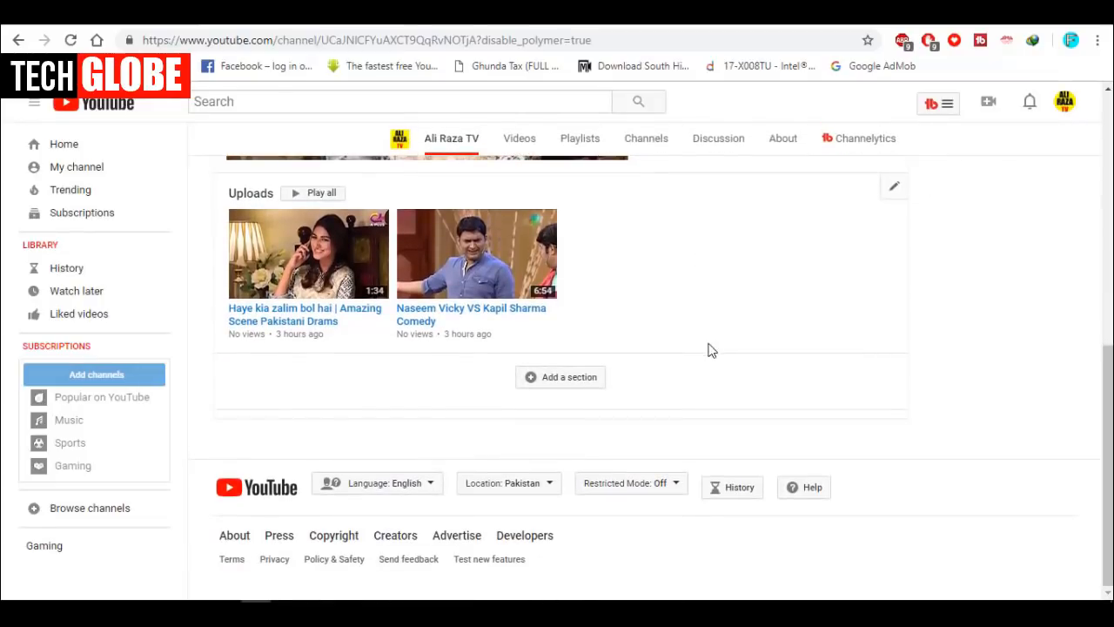
scroll(313, 274, "up", 4)
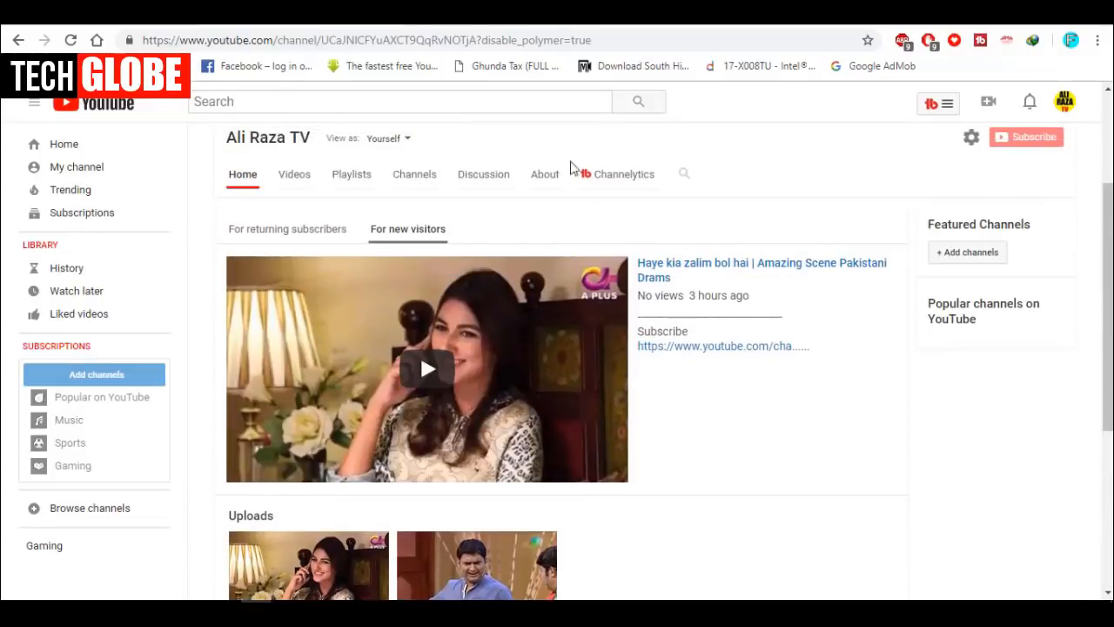
scroll(627, 299, "down", 4)
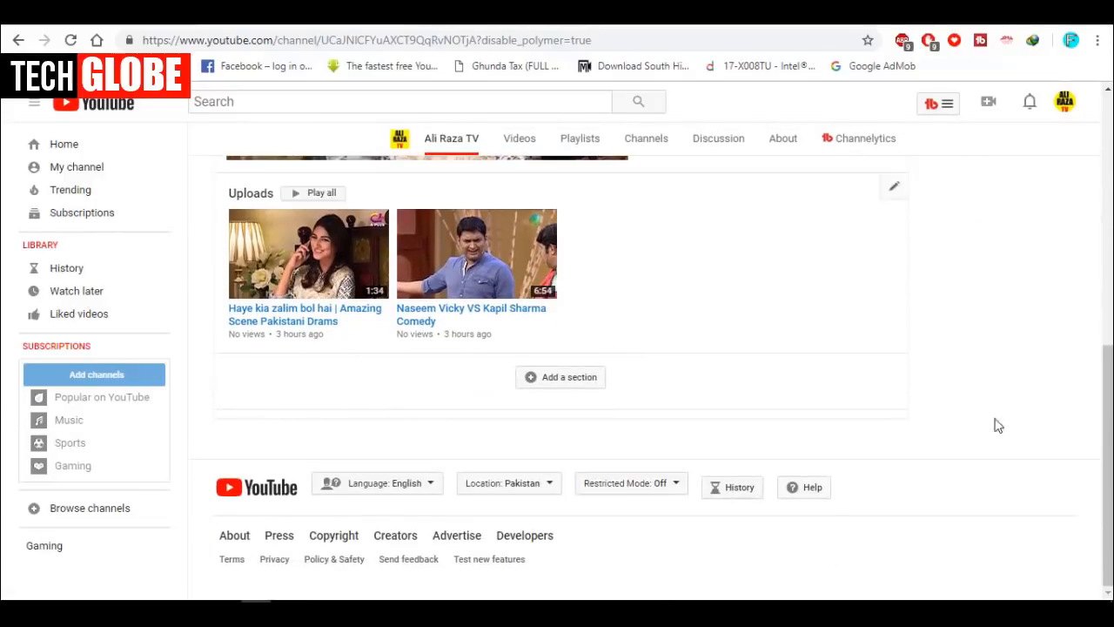
scroll(592, 283, "up", 1)
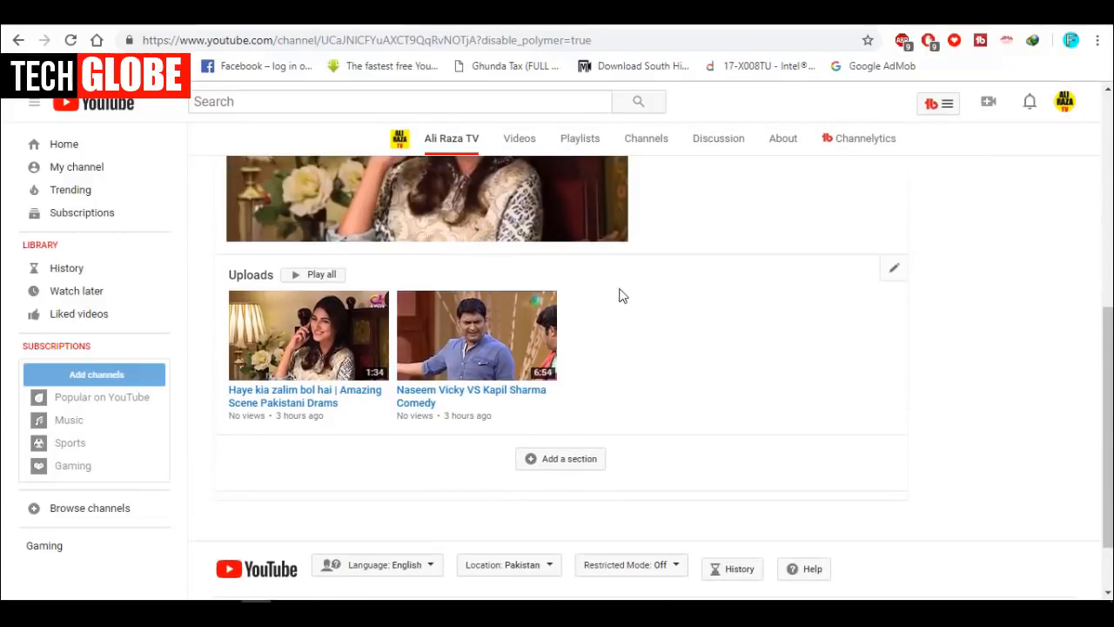
scroll(619, 293, "down", 1)
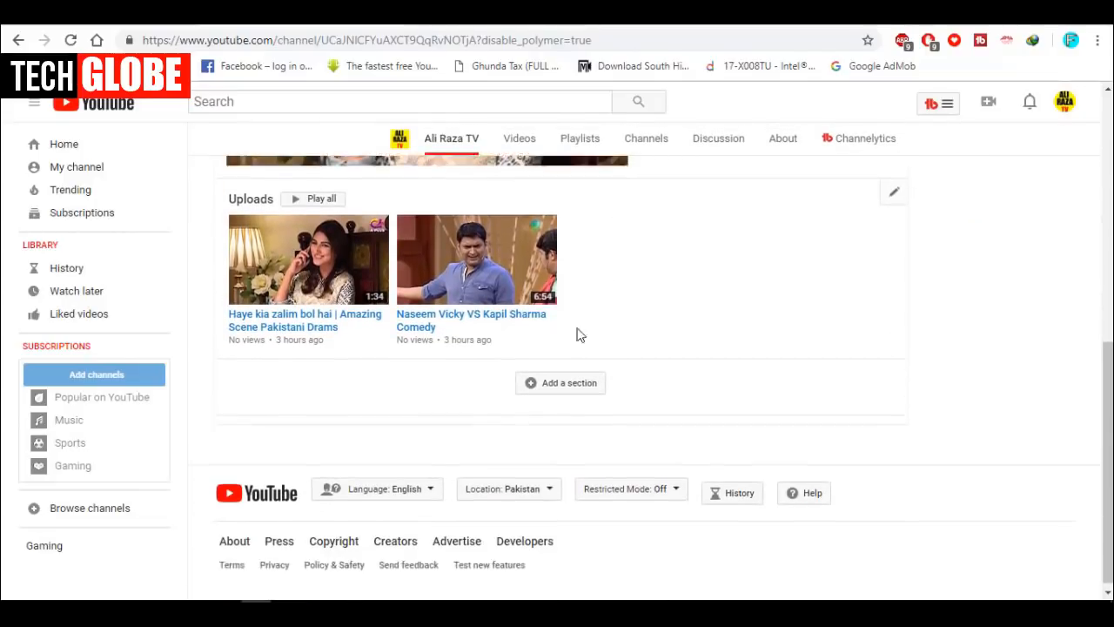
- Add a section of popular uploads below the uploads row on the channel home page, keeping the horizontal row layout
left_click(584, 384)
scroll(512, 385, "down", 1)
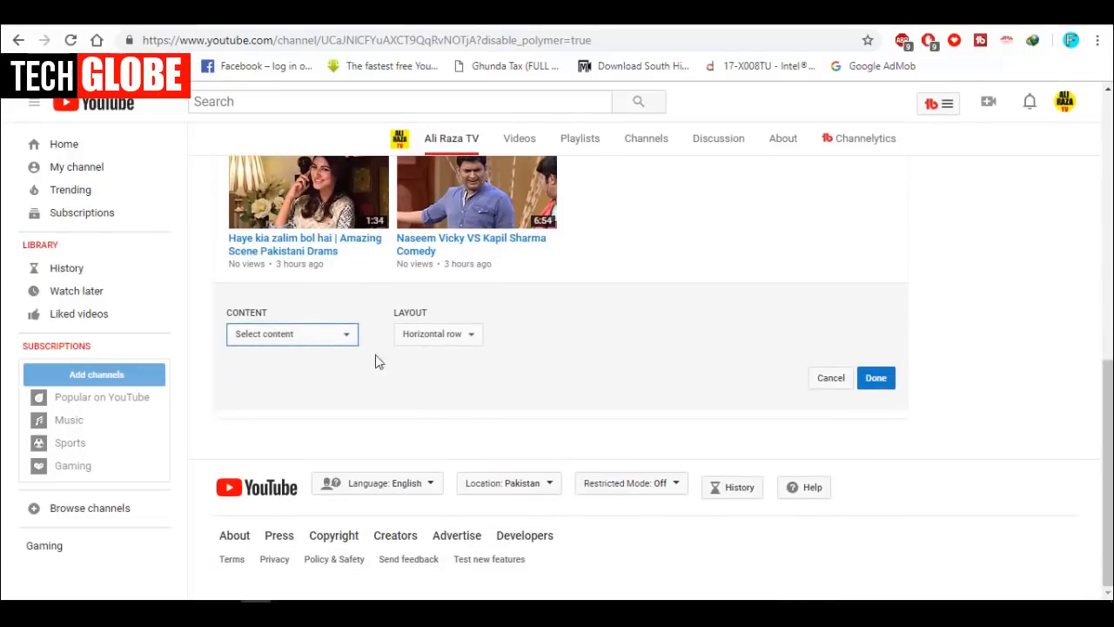
left_click(336, 334)
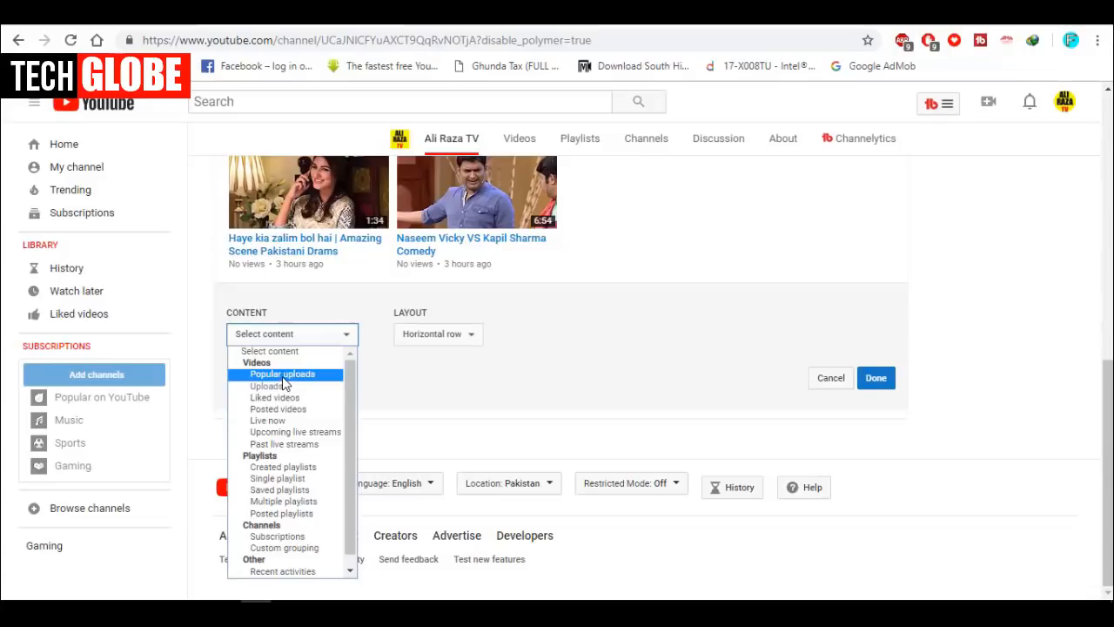
left_click(282, 376)
left_click(300, 336)
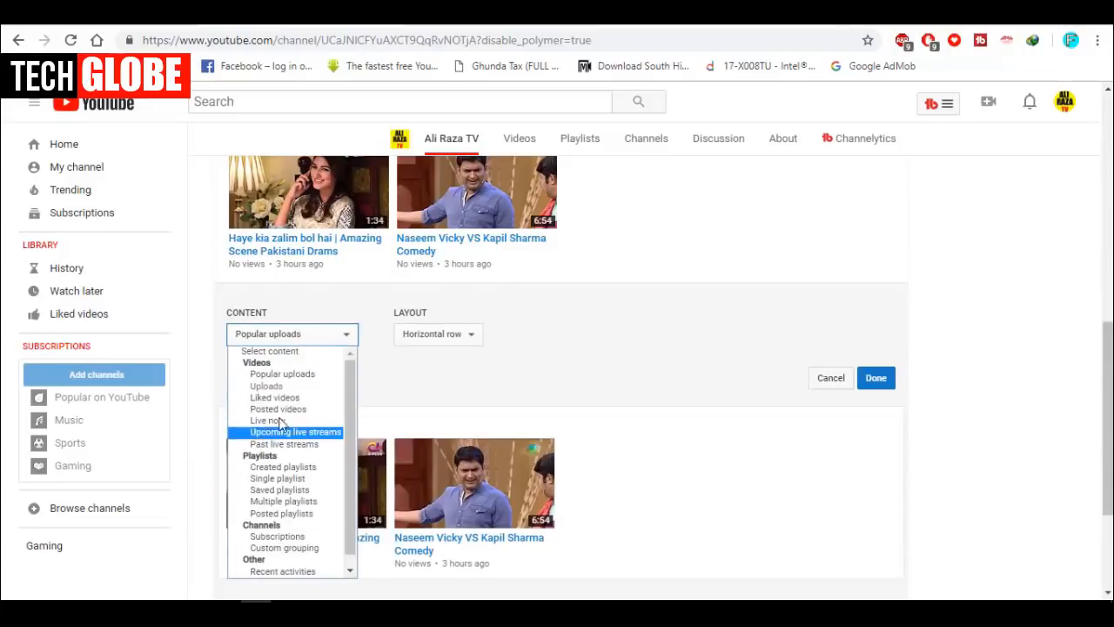
left_click(294, 375)
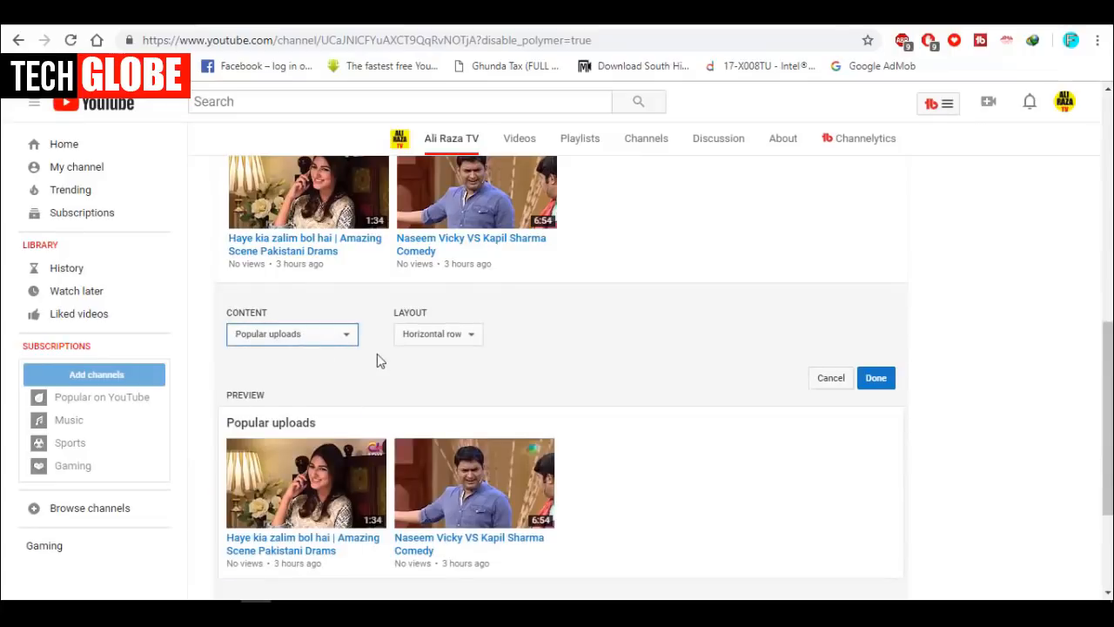
left_click(880, 383)
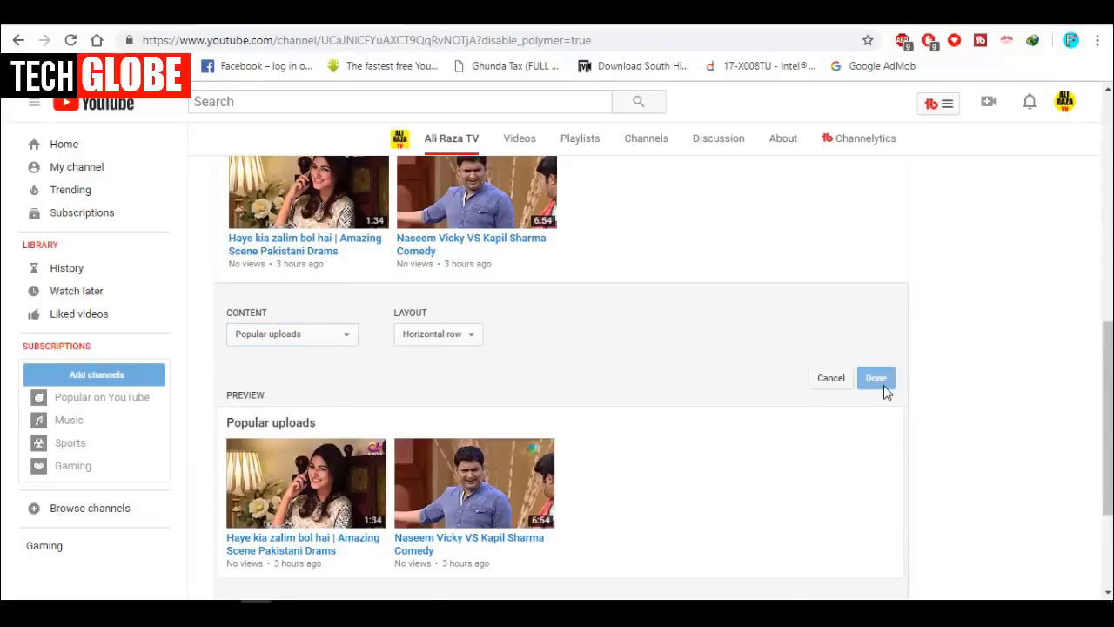
- Review the channel home page from the new visitors' trailer down to the popular uploads section
scroll(612, 273, "up", 2)
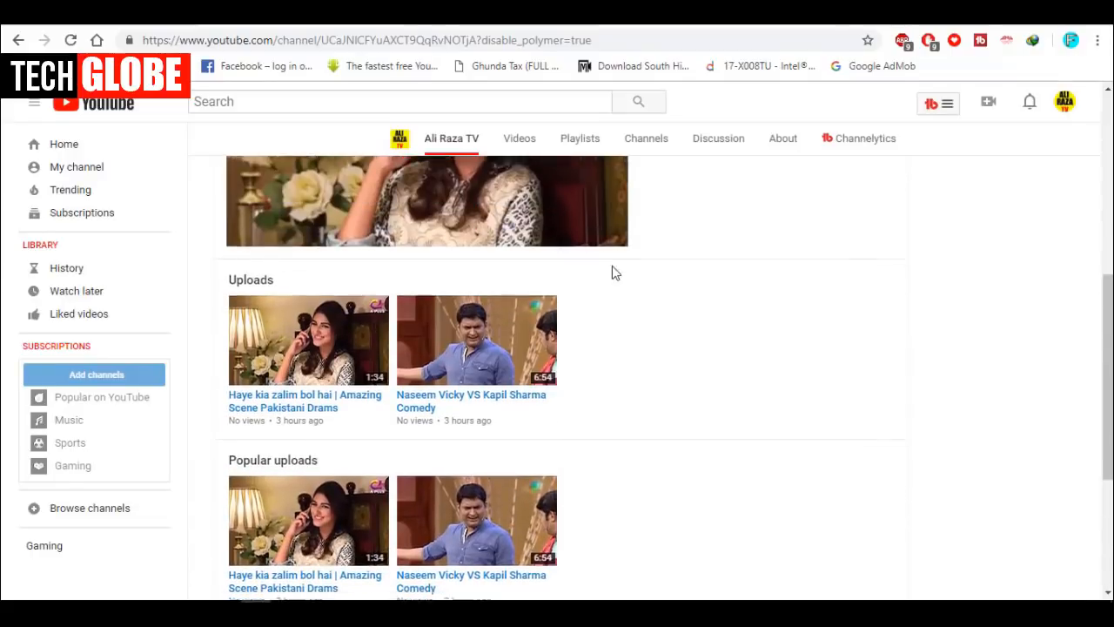
scroll(612, 274, "down", 2)
scroll(373, 360, "up", 3)
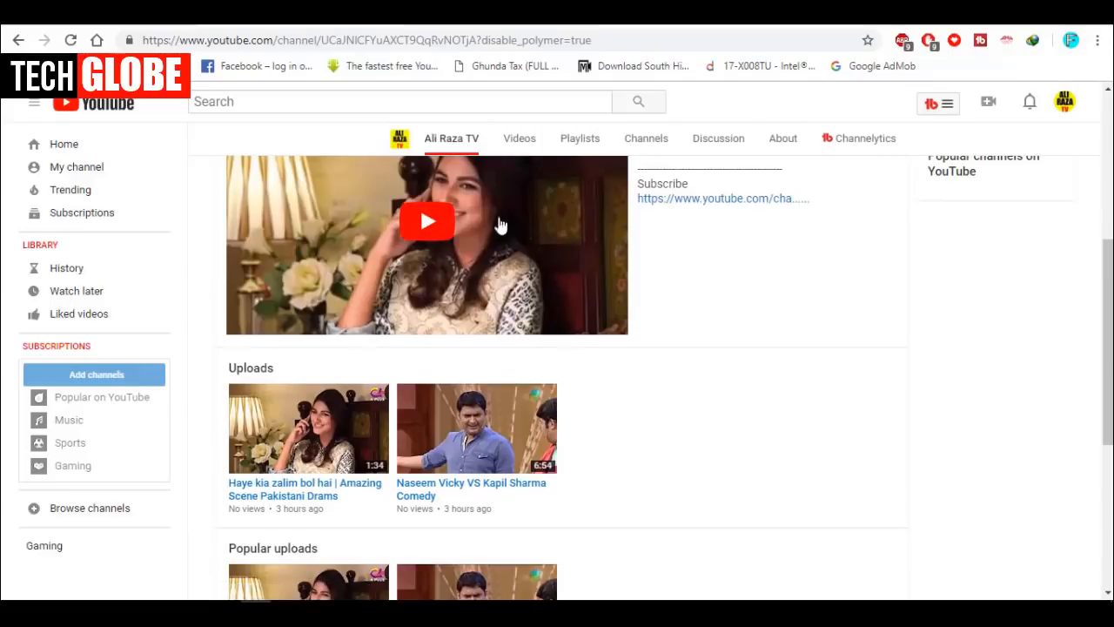
scroll(619, 291, "down", 2)
scroll(550, 368, "up", 4)
scroll(374, 347, "down", 1)
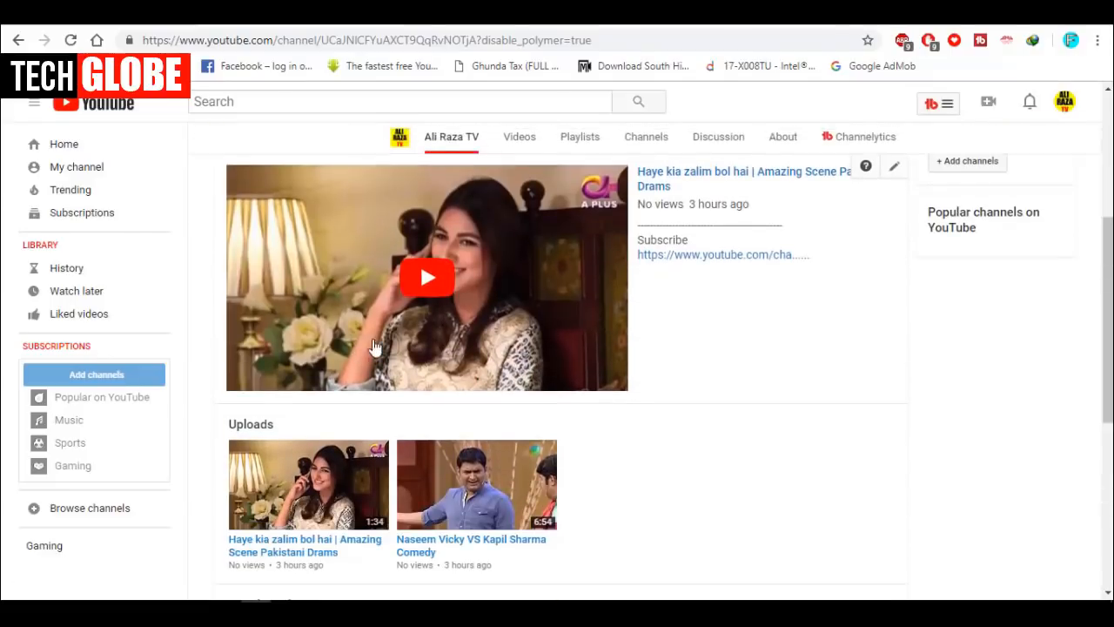
scroll(374, 347, "down", 5)
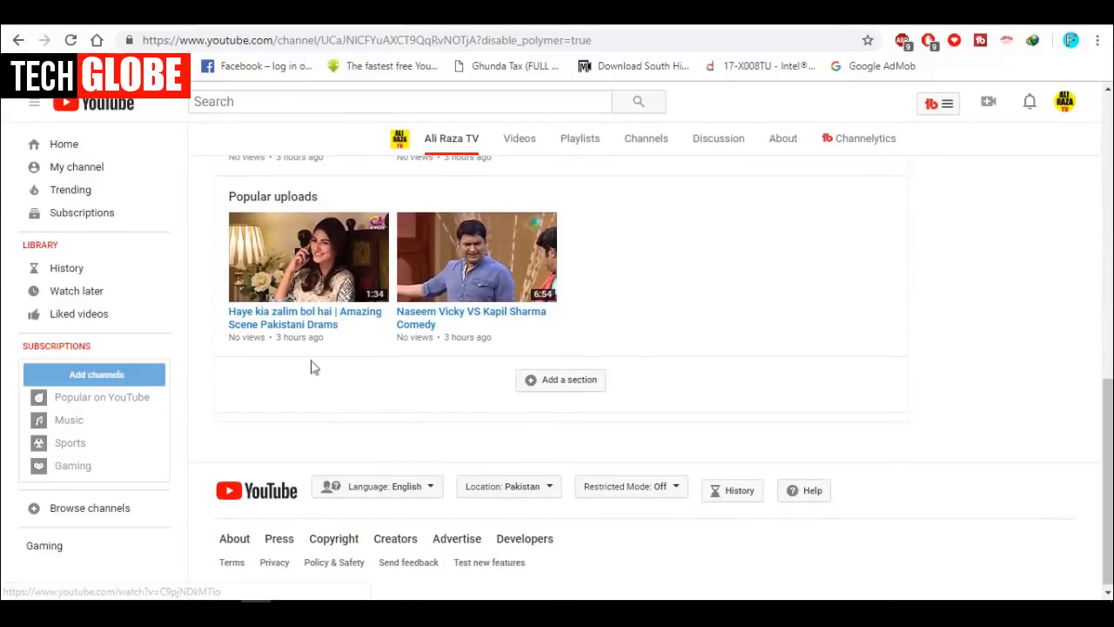
- Start another section below popular uploads and look through its content options without choosing one
left_click(601, 385)
left_click(348, 413)
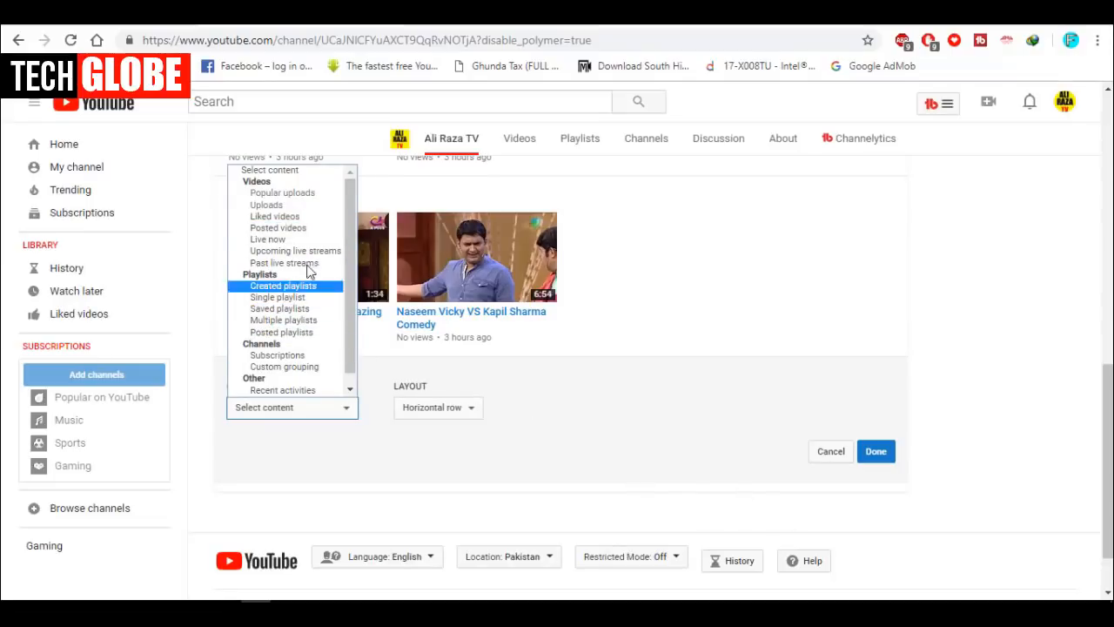
left_click(633, 516)
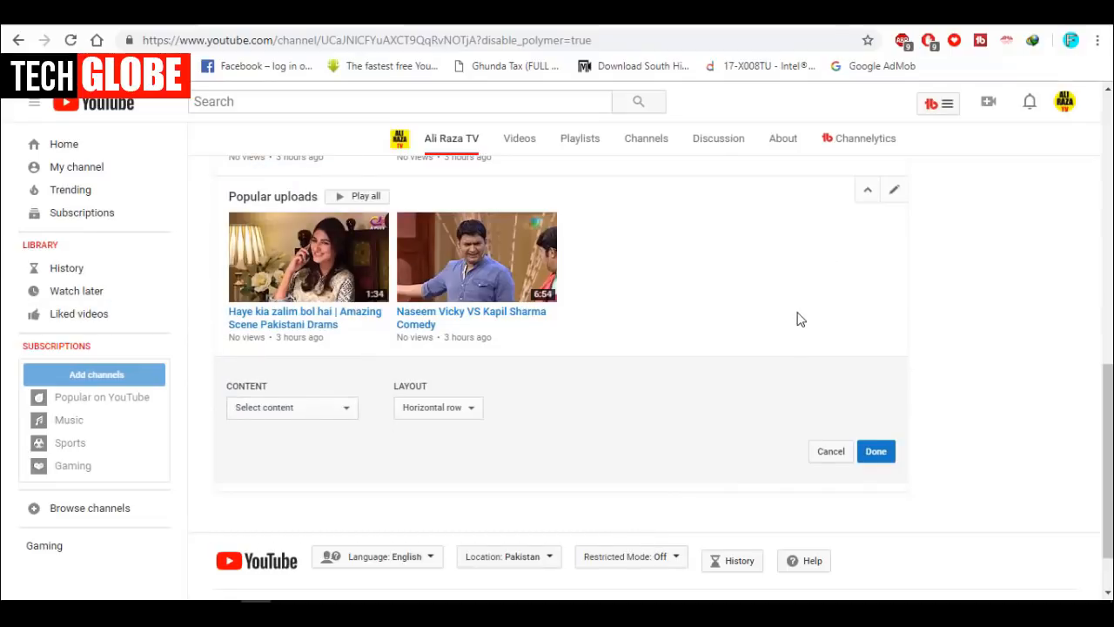
scroll(483, 468, "up", 6)
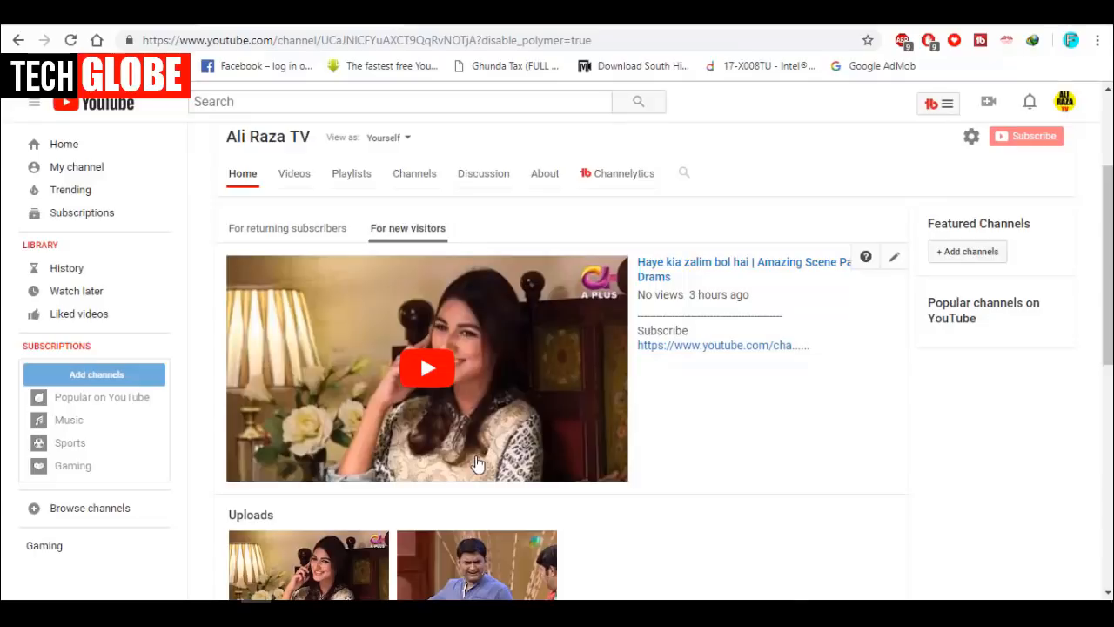
left_click(333, 611)
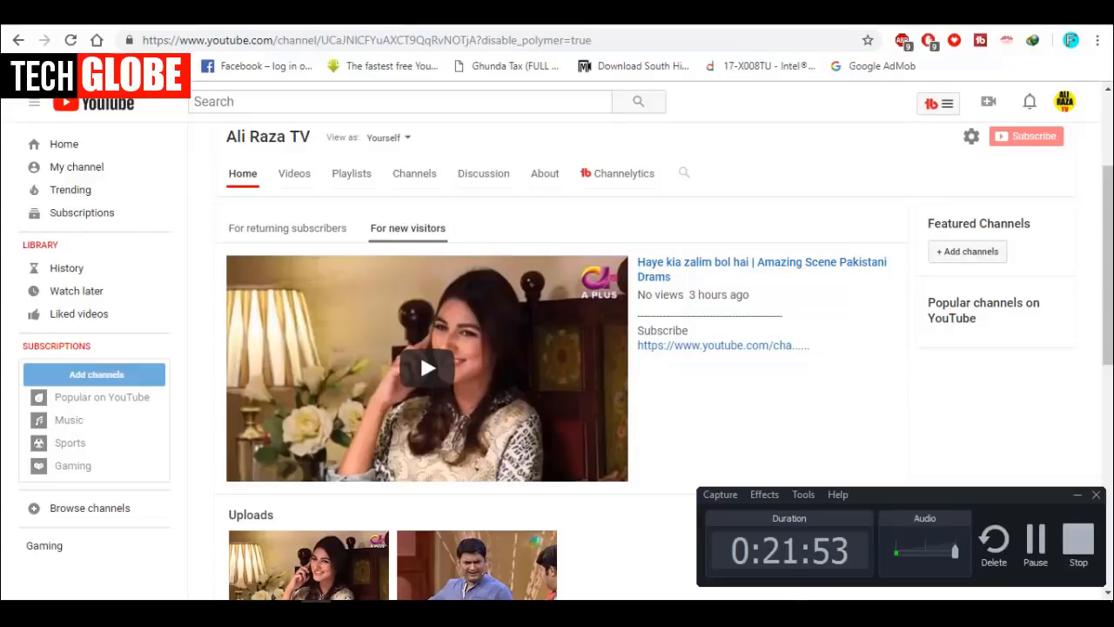